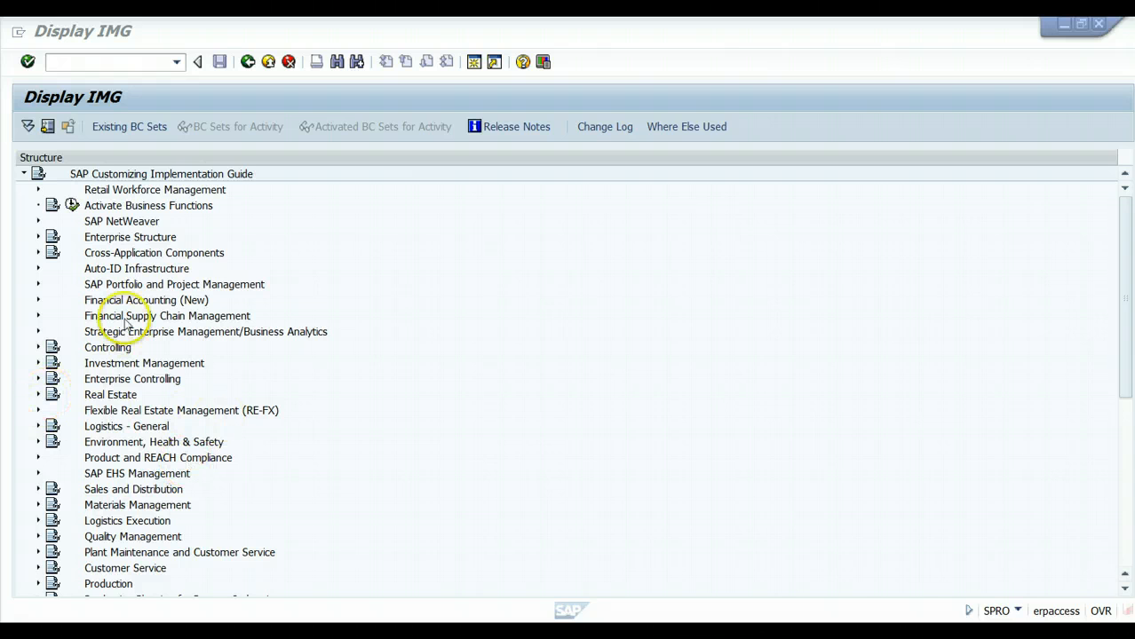
# Step: Expand Financial Accounting (New), Asset Accounting, Asset Accounting (Lean Implementation) and its Organizational Structures in the implementation guide
pyautogui.click(38, 301)
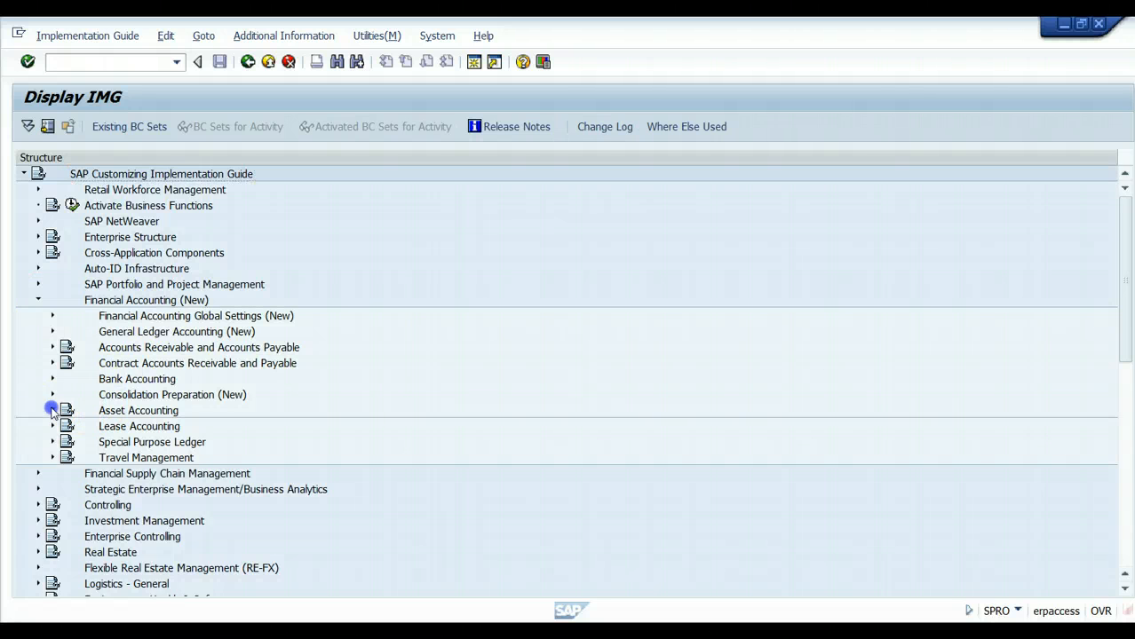
pyautogui.click(52, 410)
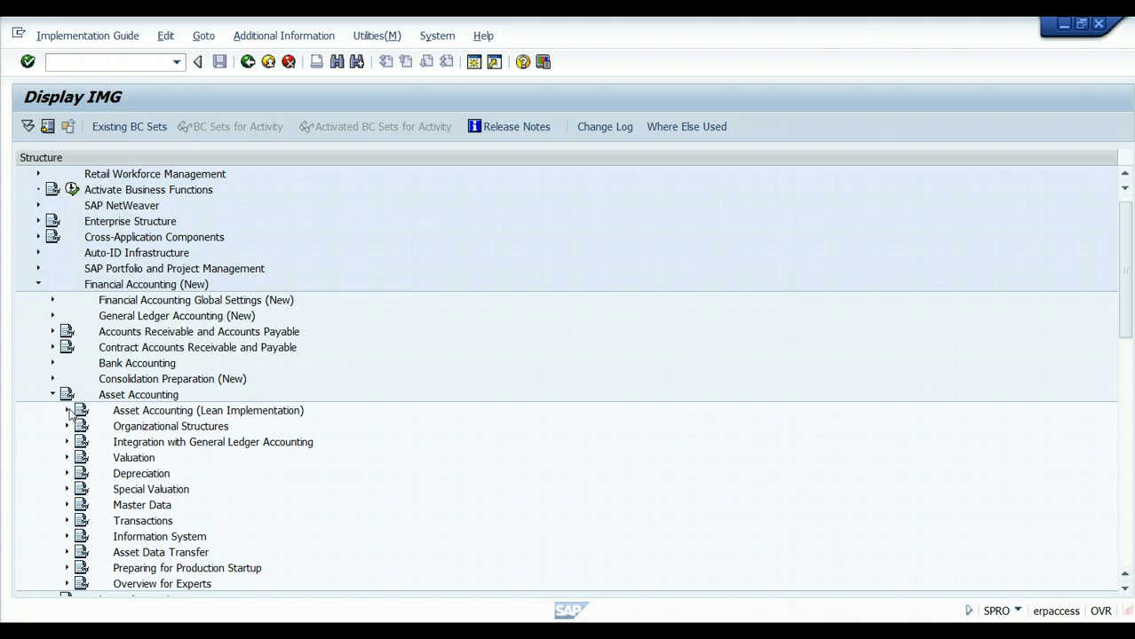
pyautogui.click(68, 411)
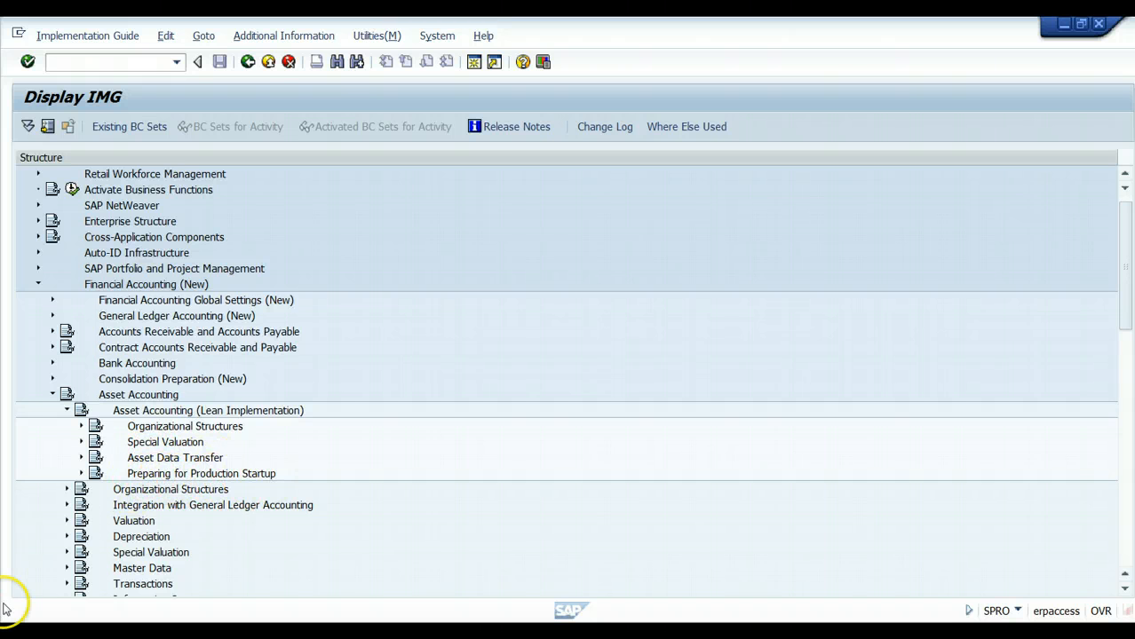
pyautogui.click(81, 427)
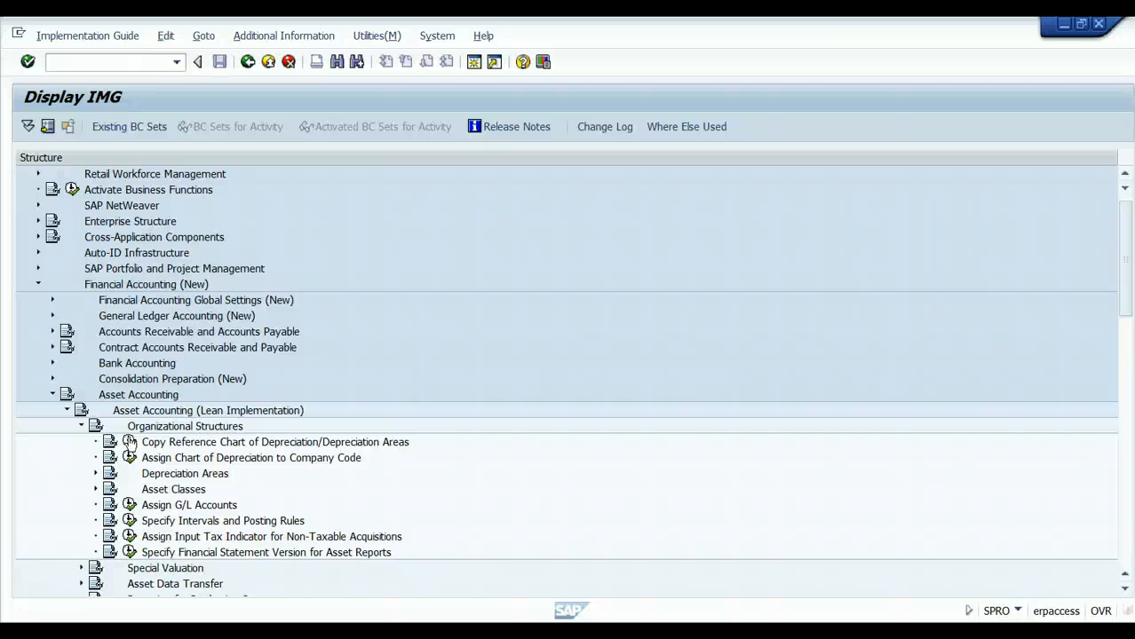
# Step: Examine the source and target fields for copying a reference chart of depreciation, then return to the activity list without copying
pyautogui.click(130, 441)
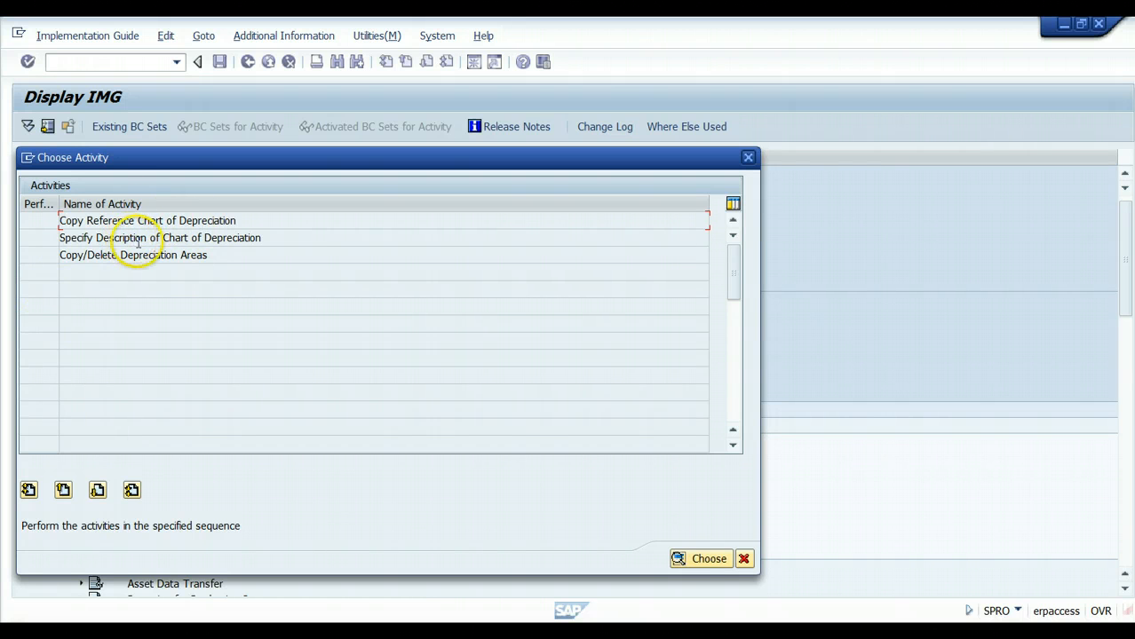
pyautogui.doubleClick(201, 220)
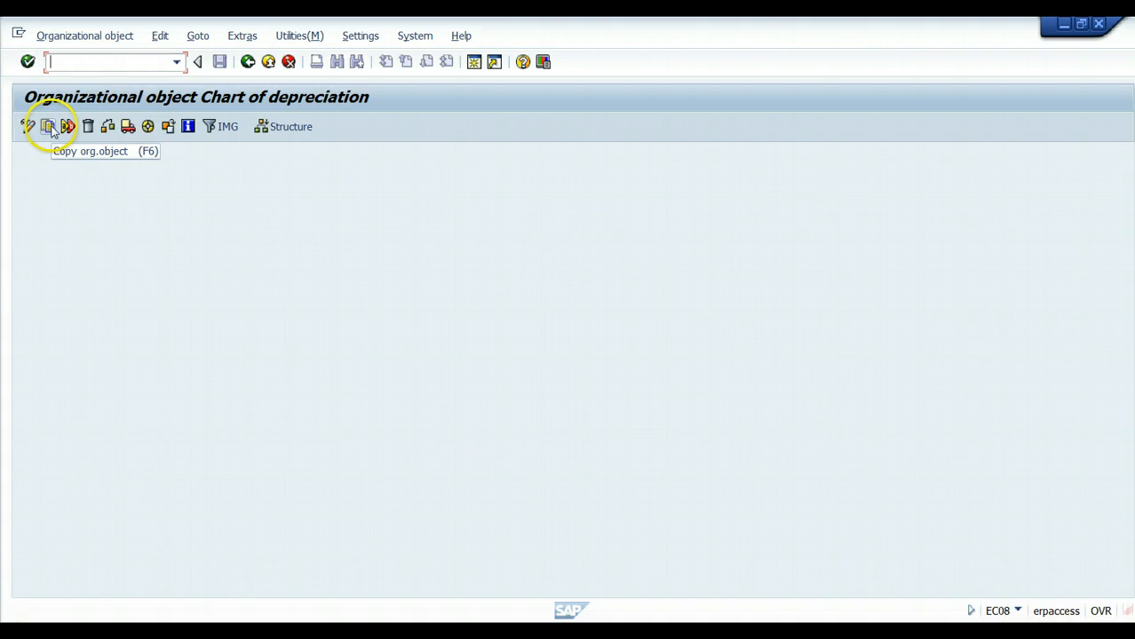
pyautogui.click(49, 127)
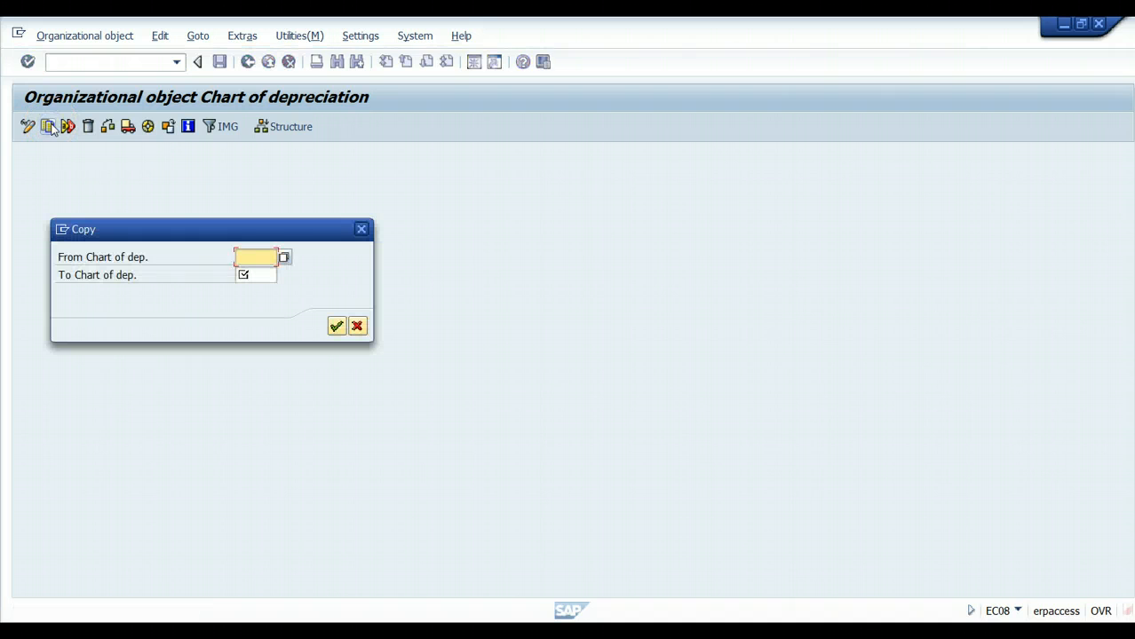
pyautogui.click(265, 258)
pyautogui.click(254, 276)
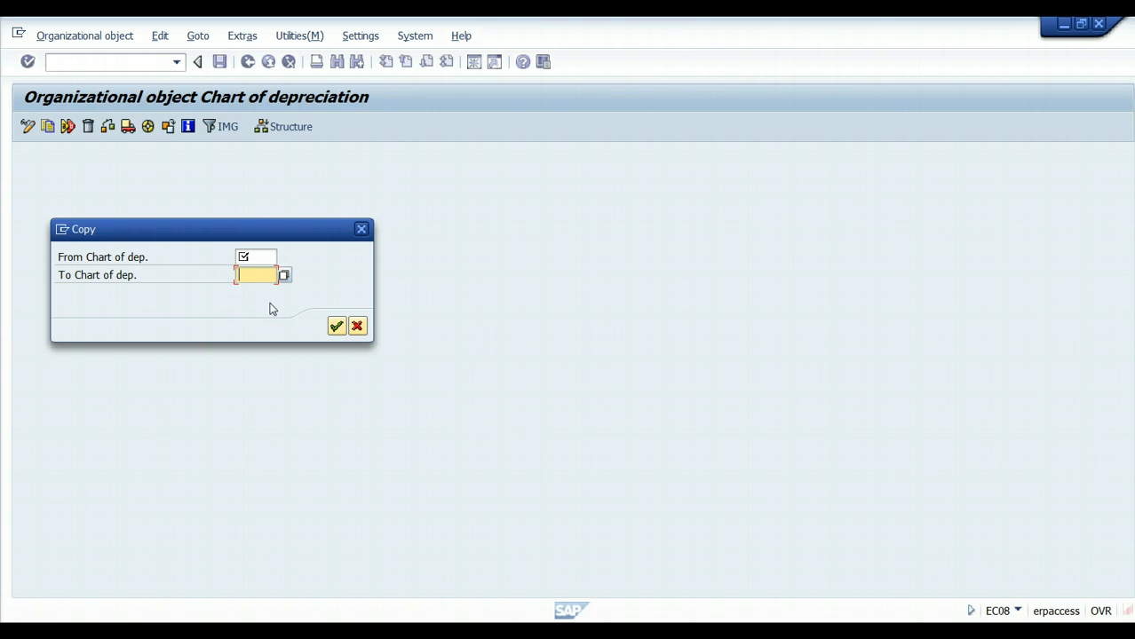
pyautogui.click(262, 275)
pyautogui.click(357, 326)
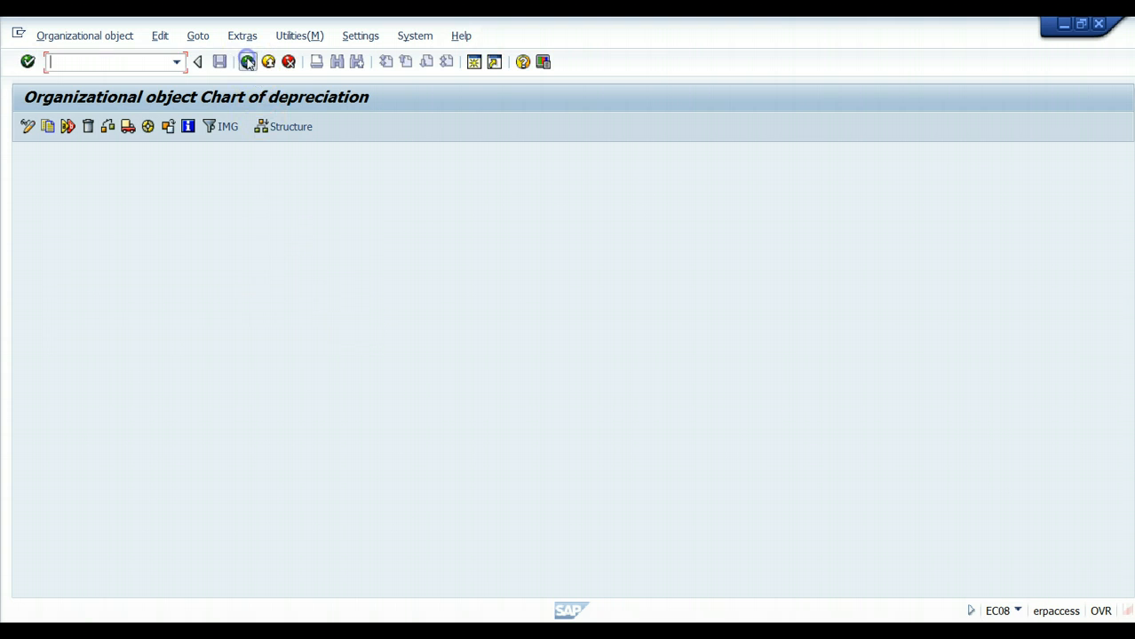
pyautogui.click(249, 62)
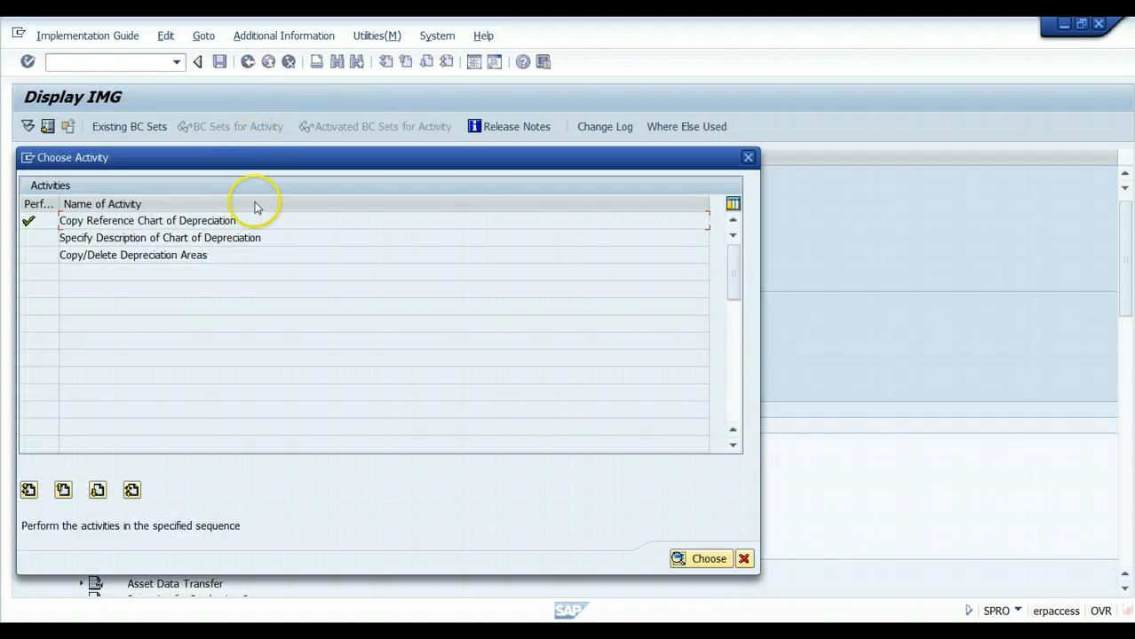
# Step: Review the descriptions of the charts of depreciation and return to the implementation guide
pyautogui.doubleClick(157, 240)
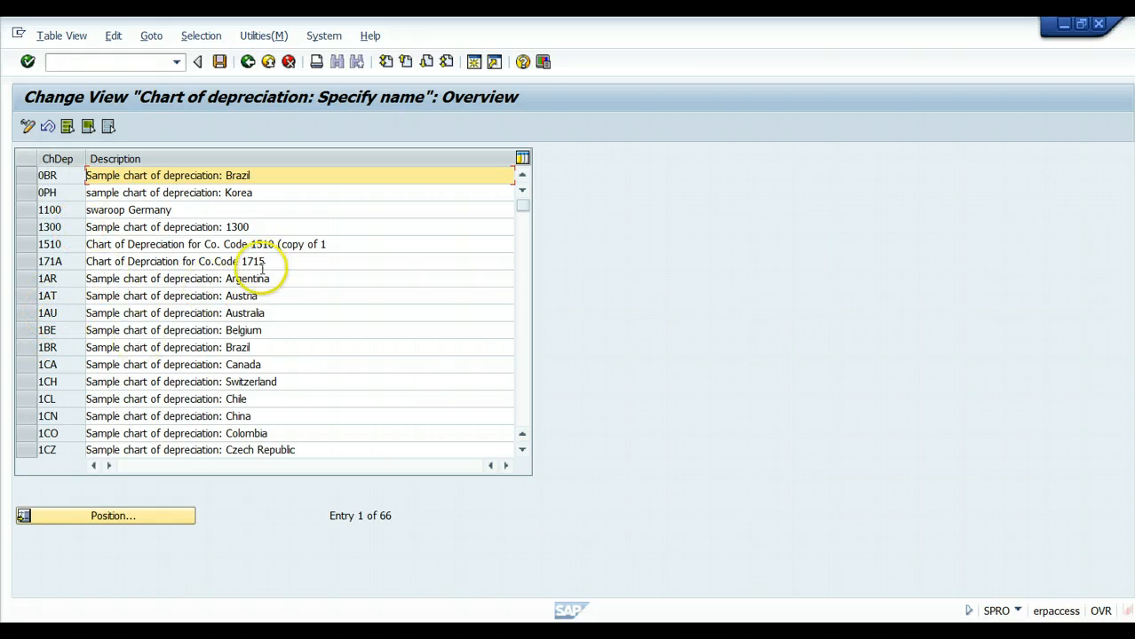
pyautogui.click(247, 62)
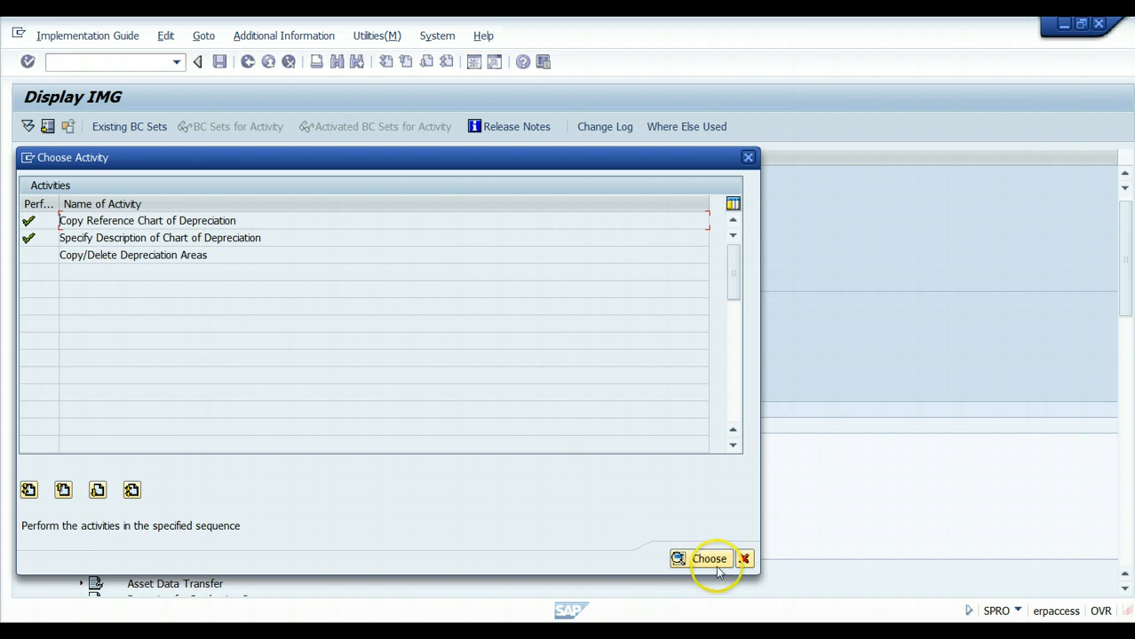
pyautogui.click(744, 558)
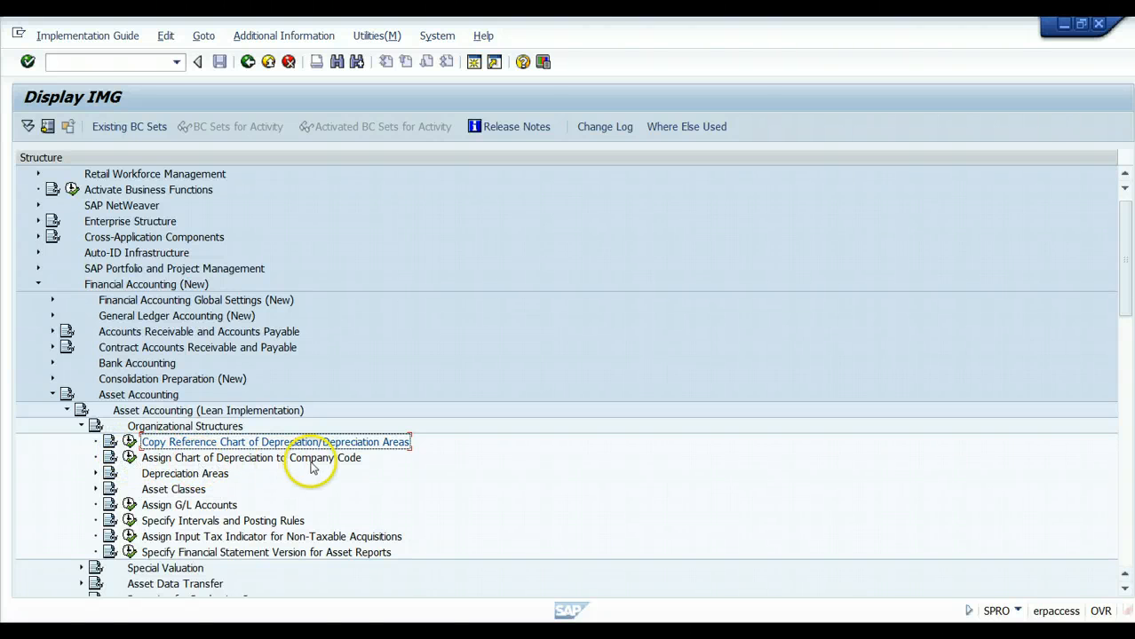
# Step: Review the assignment of charts of depreciation to company codes and return to the implementation guide
pyautogui.click(129, 457)
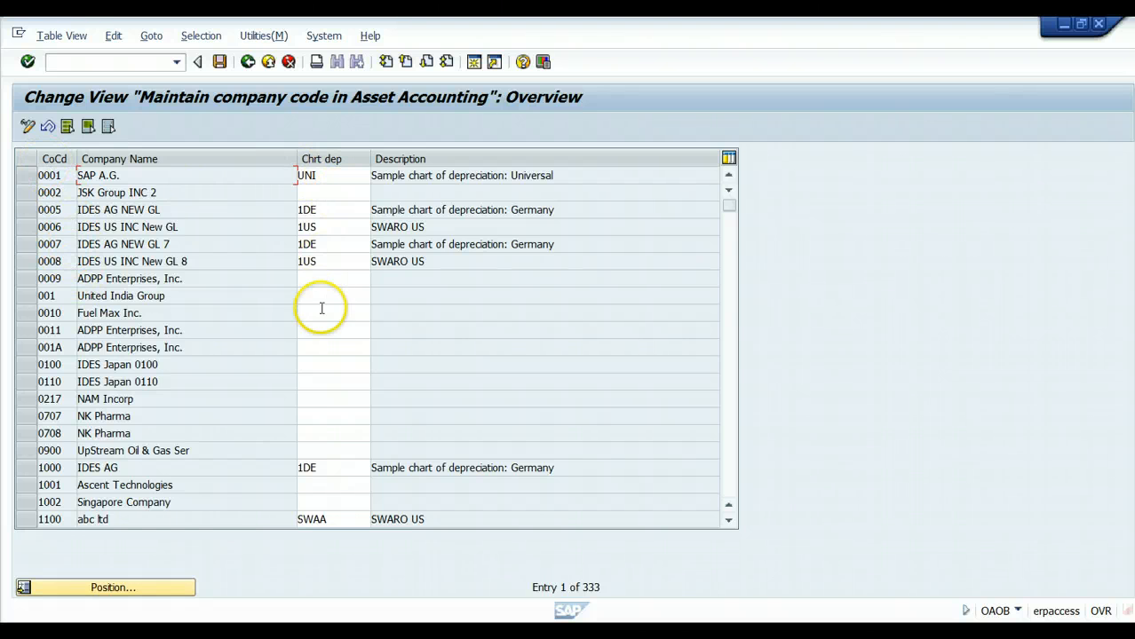
pyautogui.click(248, 62)
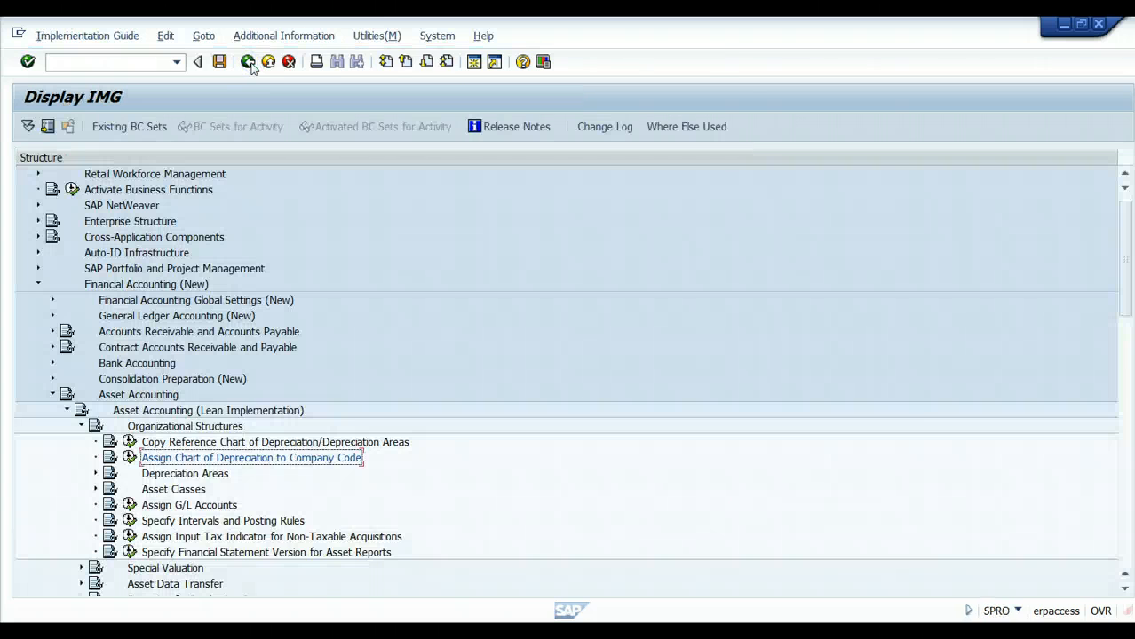
pyautogui.click(250, 64)
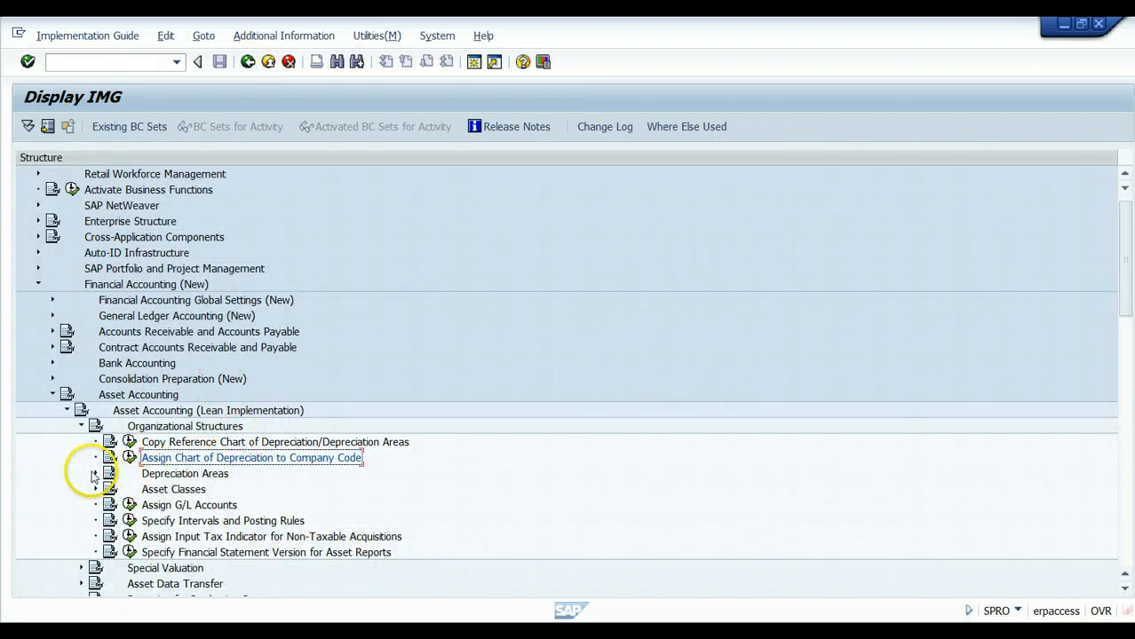
# Step: Under Depreciation Areas, review the areas allowed for ordinary depreciation and return to the implementation guide
pyautogui.click(95, 477)
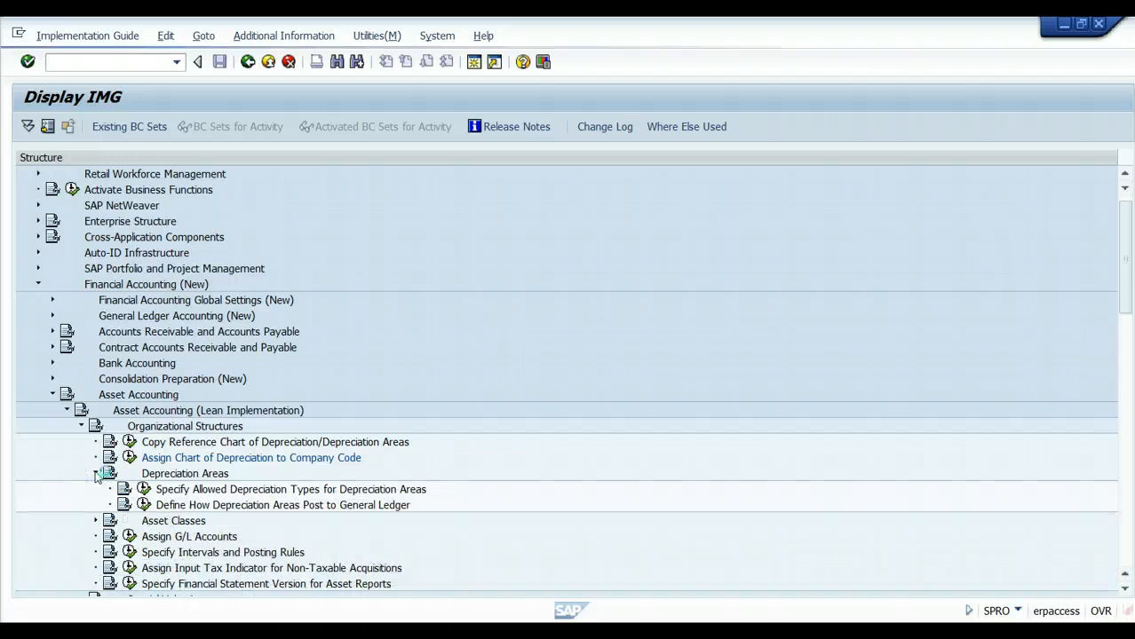
pyautogui.click(144, 489)
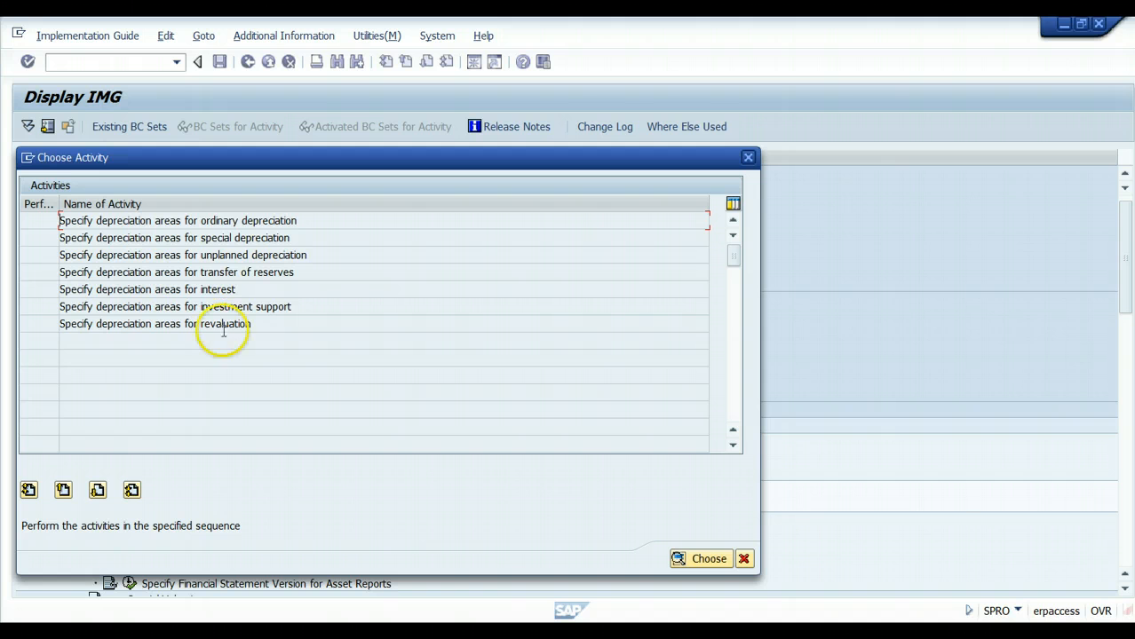
pyautogui.doubleClick(173, 222)
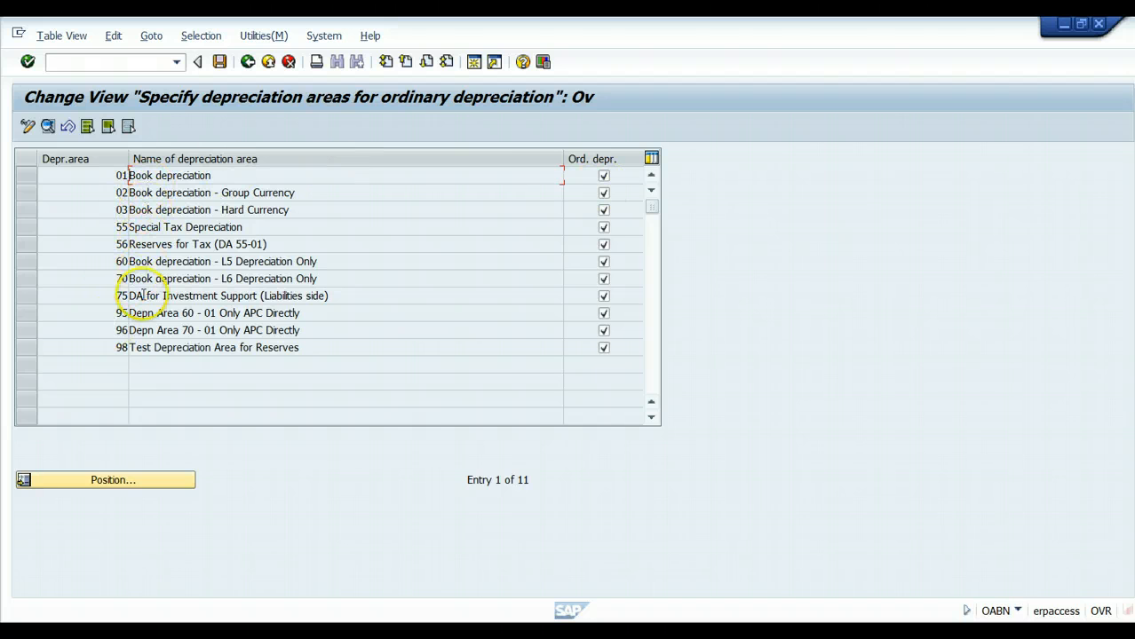
pyautogui.click(247, 62)
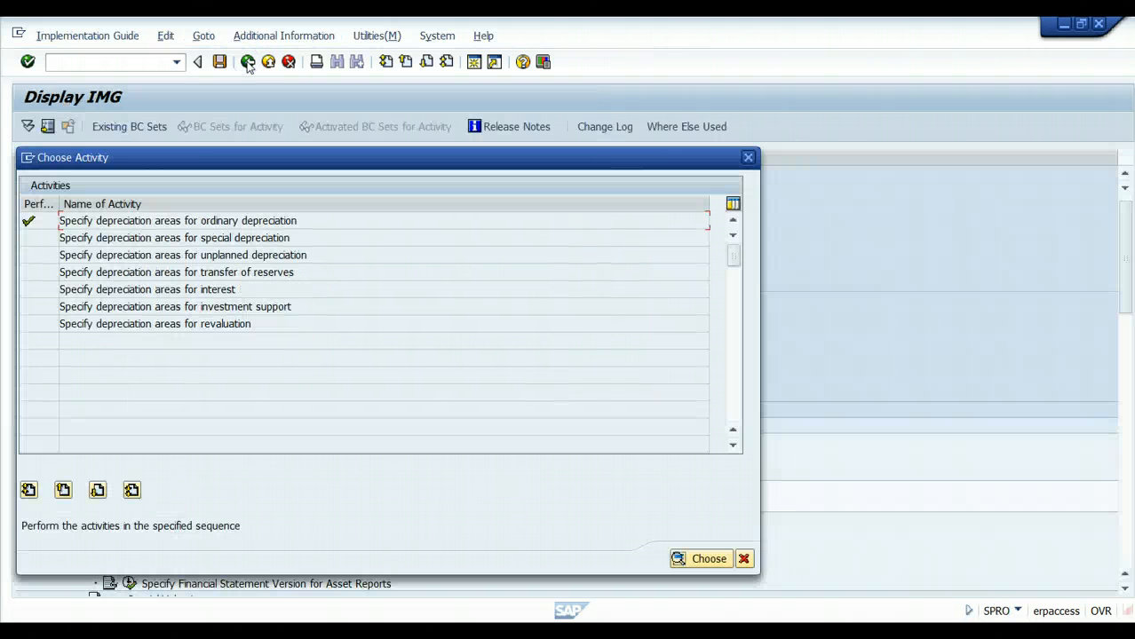
pyautogui.click(745, 558)
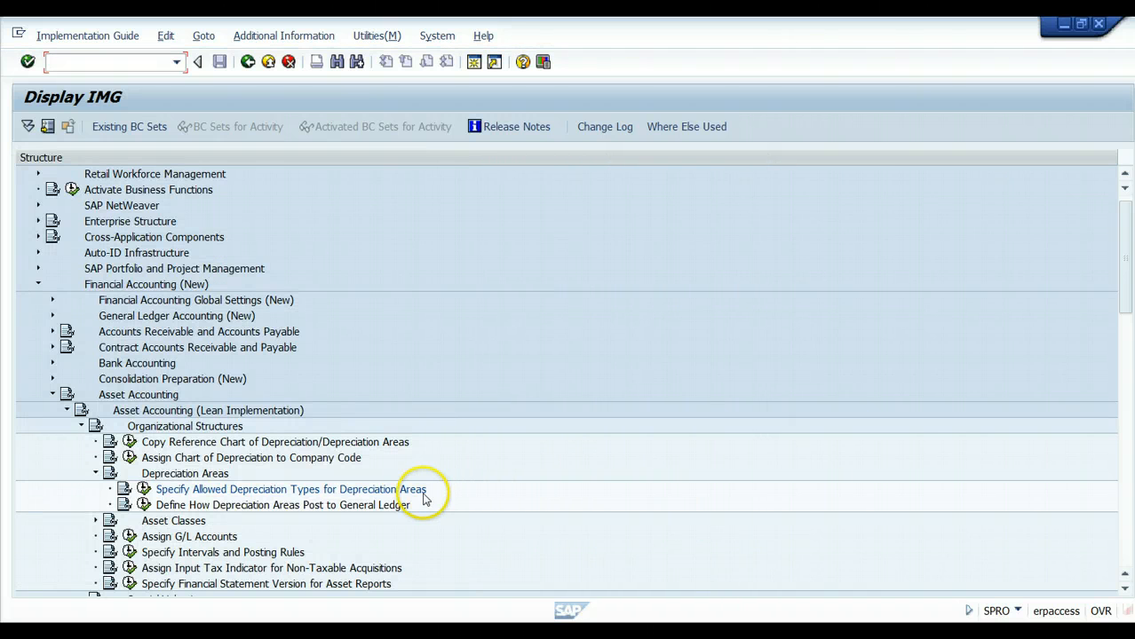
# Step: Examine how depreciation areas post to the general ledger, including the G/L posting options and target ledger group of area 1, Book depreciation
pyautogui.click(144, 505)
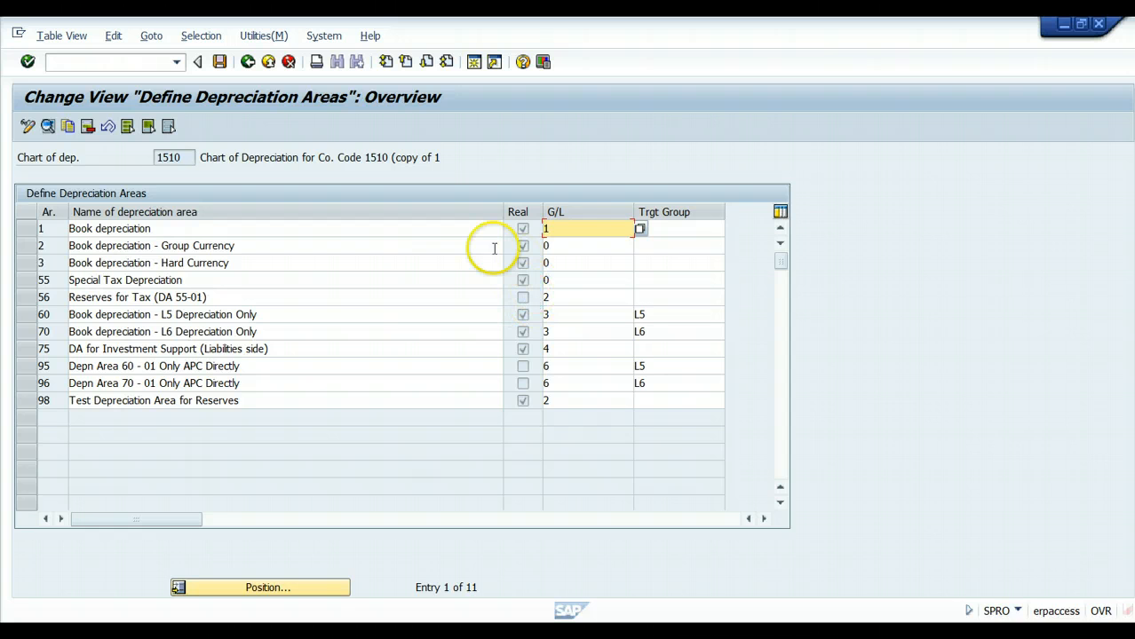
pyautogui.click(639, 229)
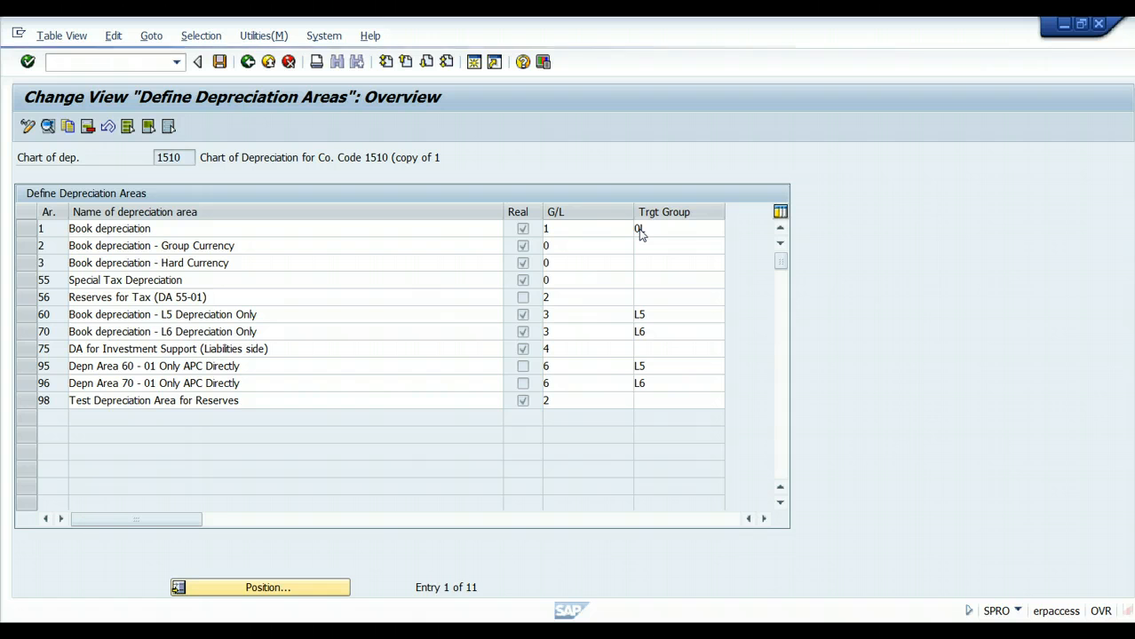
pyautogui.click(613, 230)
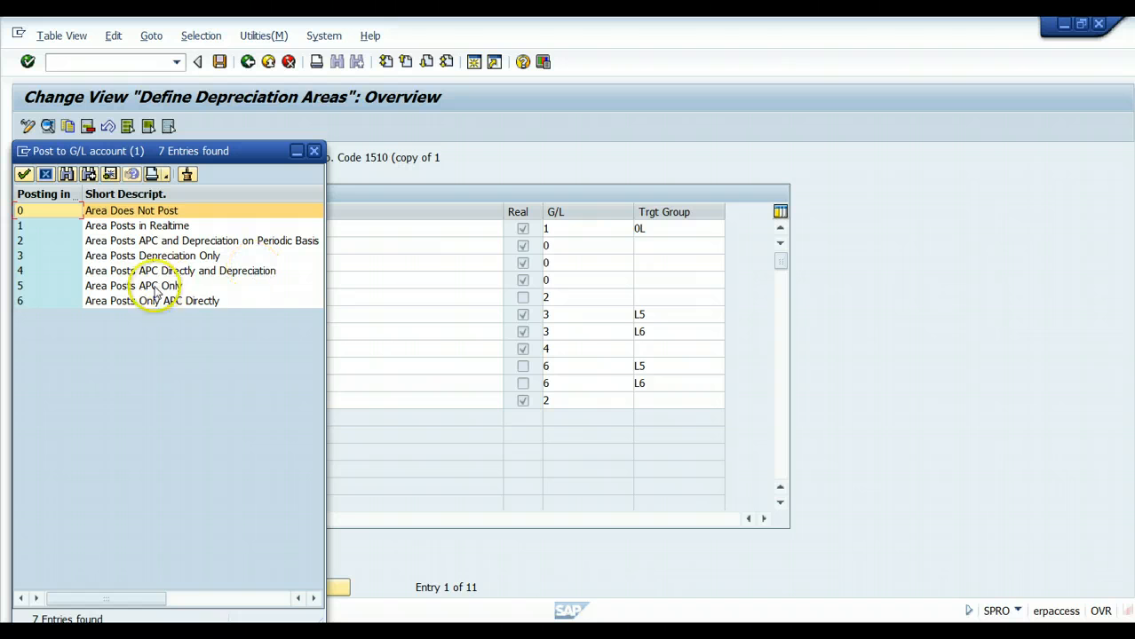
pyautogui.click(314, 153)
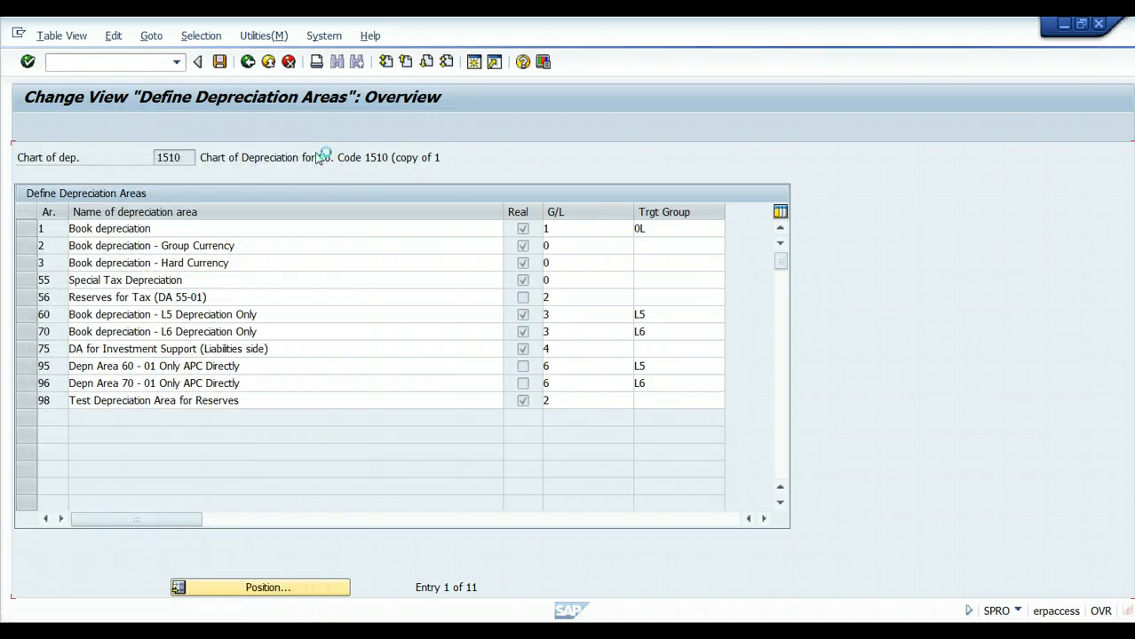
pyautogui.click(655, 228)
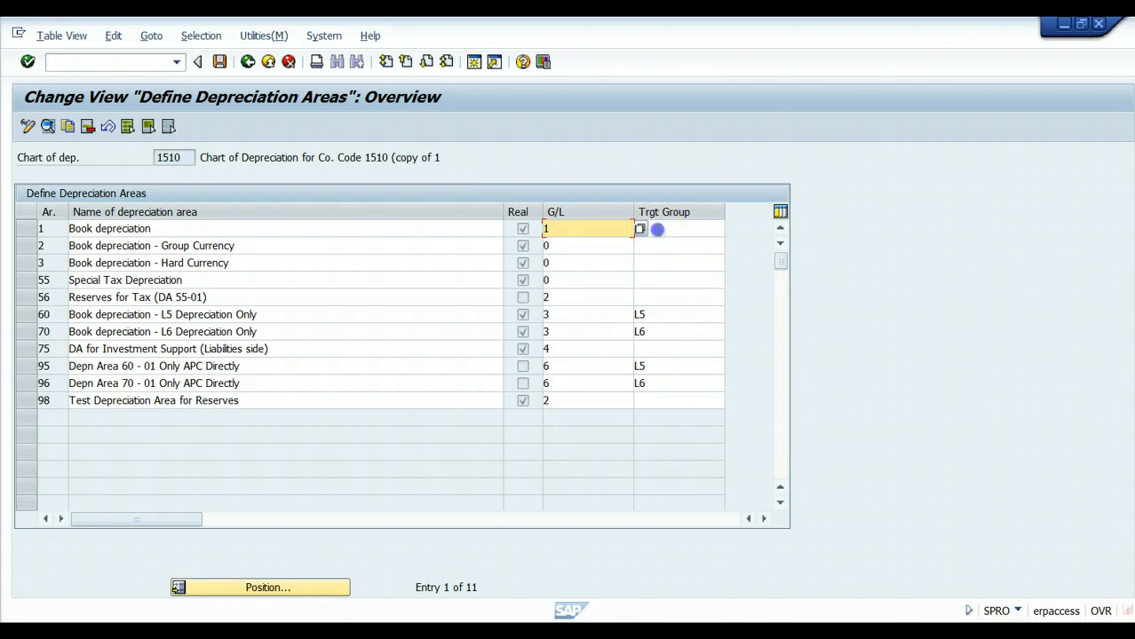
pyautogui.write('0L')
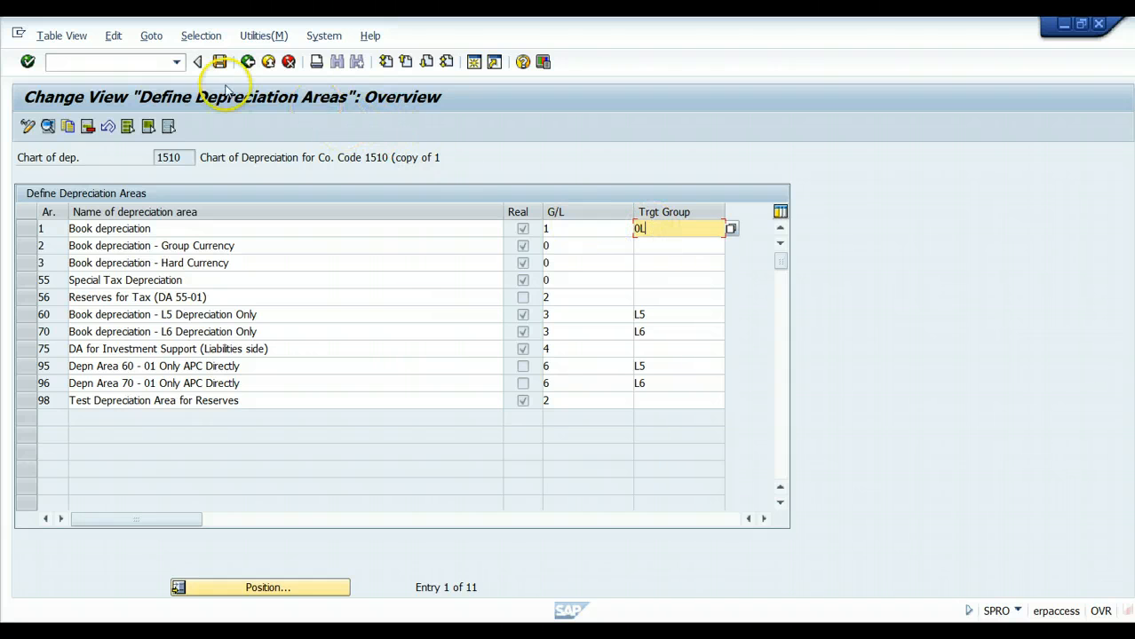
pyautogui.click(248, 62)
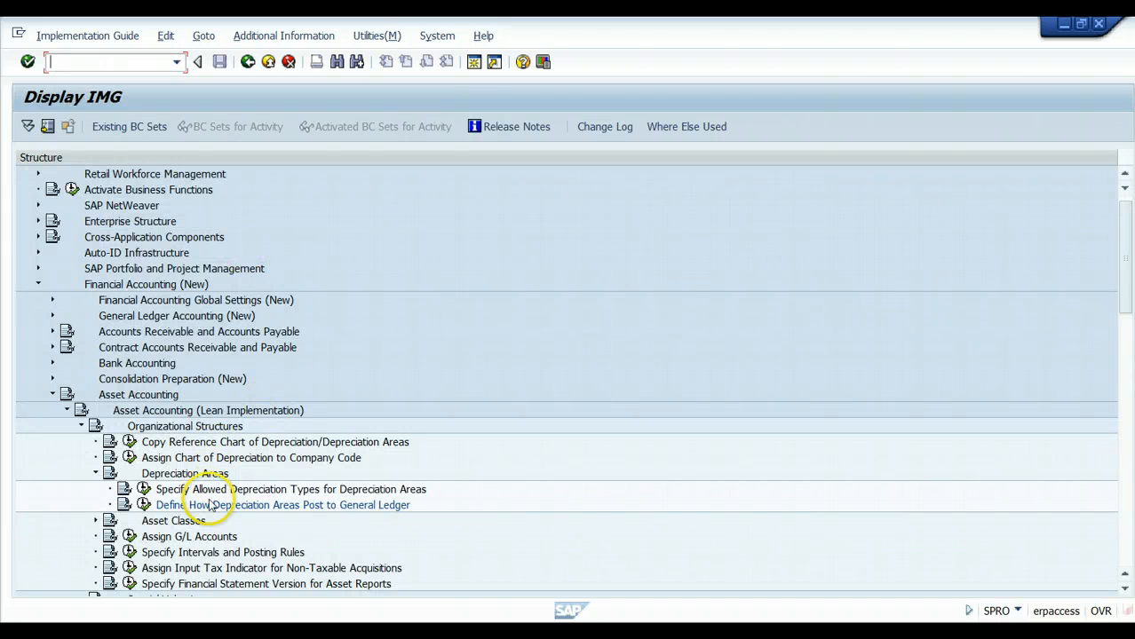
# Step: Collapse Depreciation Areas and expand Asset Classes under Organizational Structures
pyautogui.scroll(-1, 545, 463)
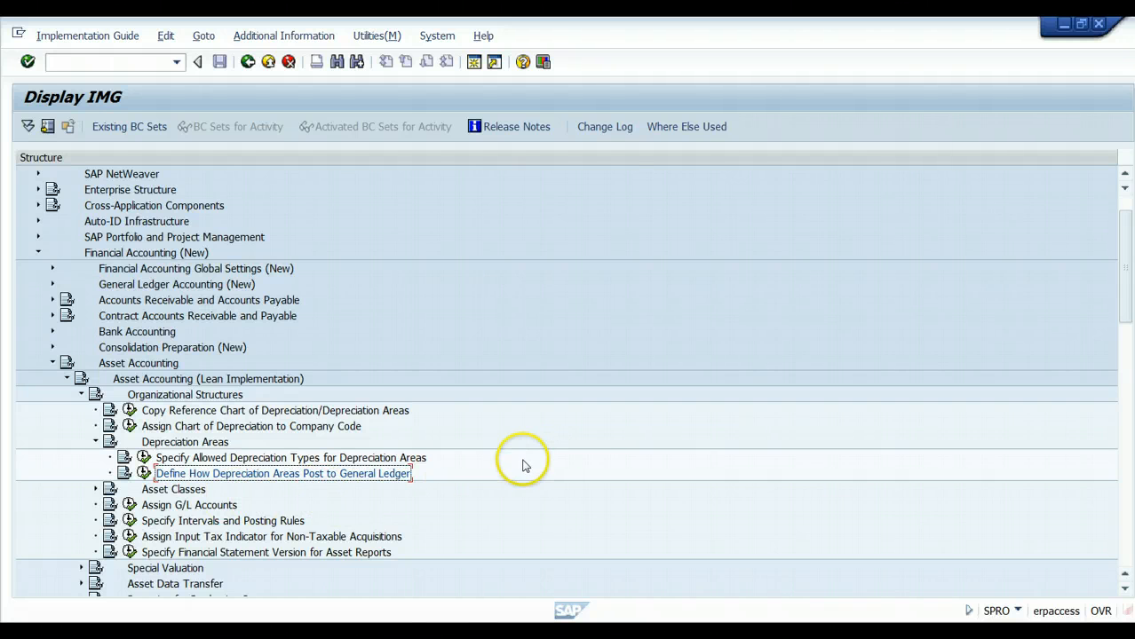
pyautogui.click(96, 442)
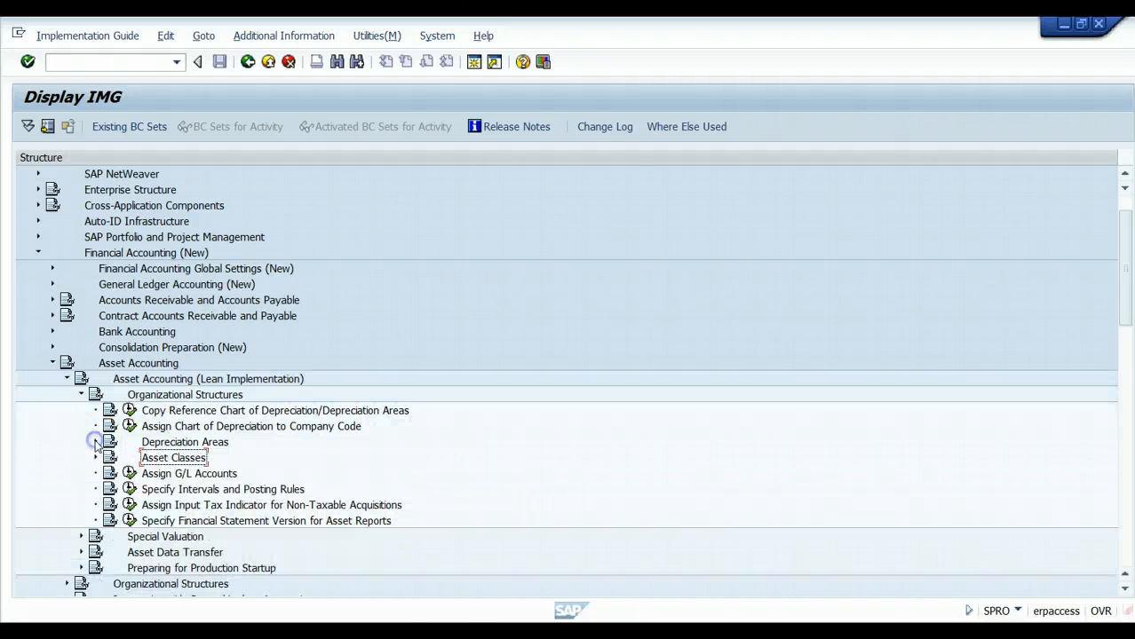
pyautogui.click(96, 457)
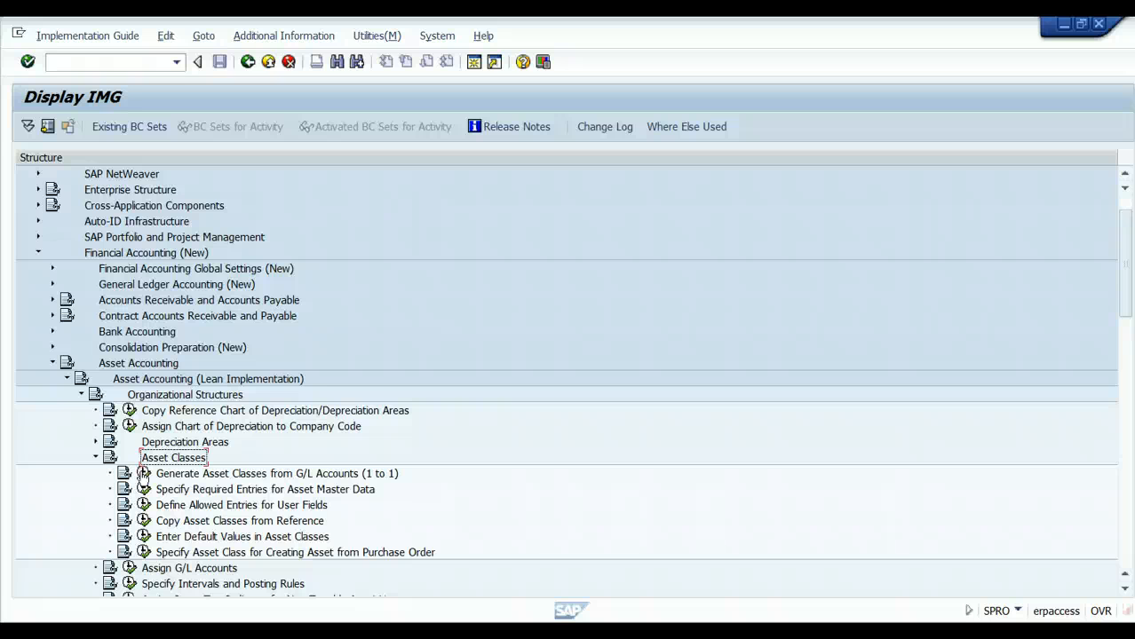
# Step: Look through the wizard for generating asset classes from G/L accounts up to its Specifications step, then cancel it
pyautogui.click(141, 475)
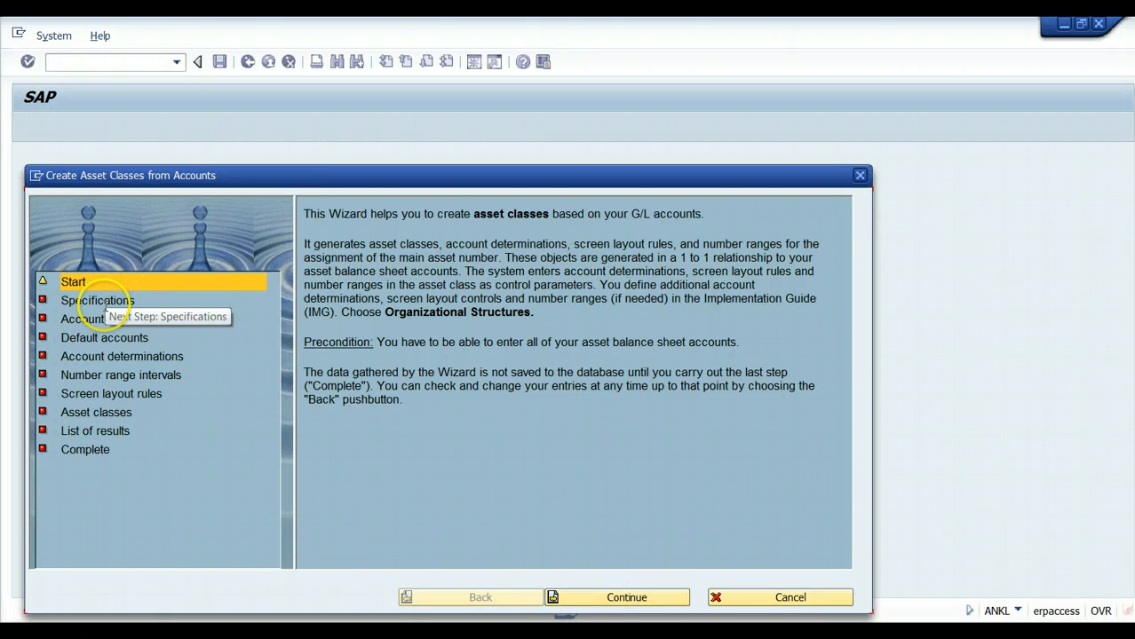
pyautogui.click(633, 597)
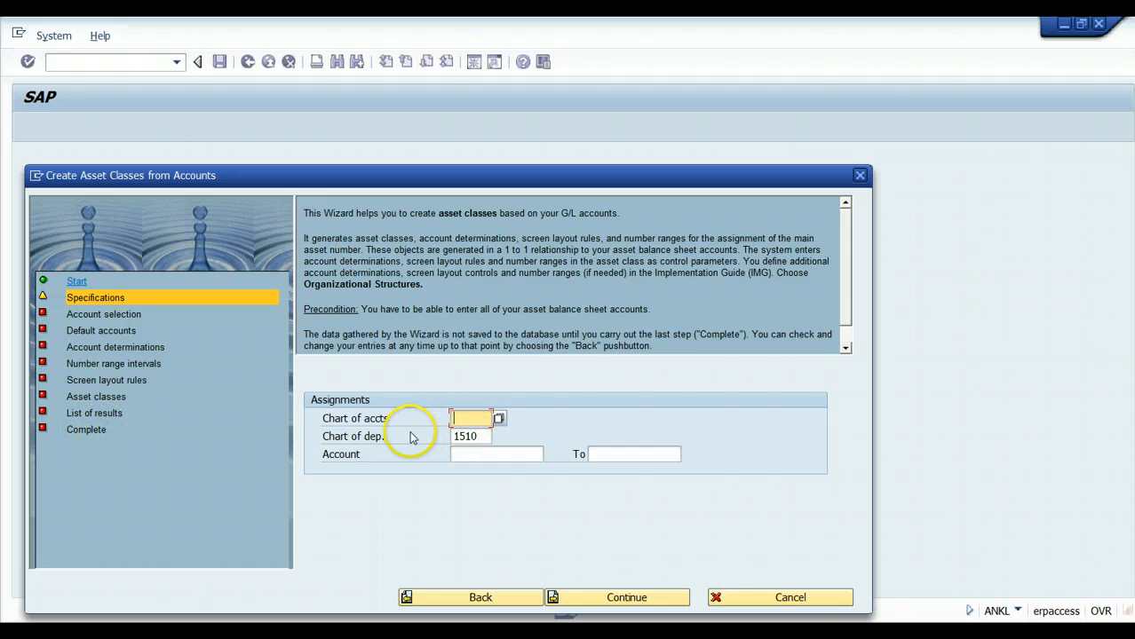
pyautogui.click(816, 598)
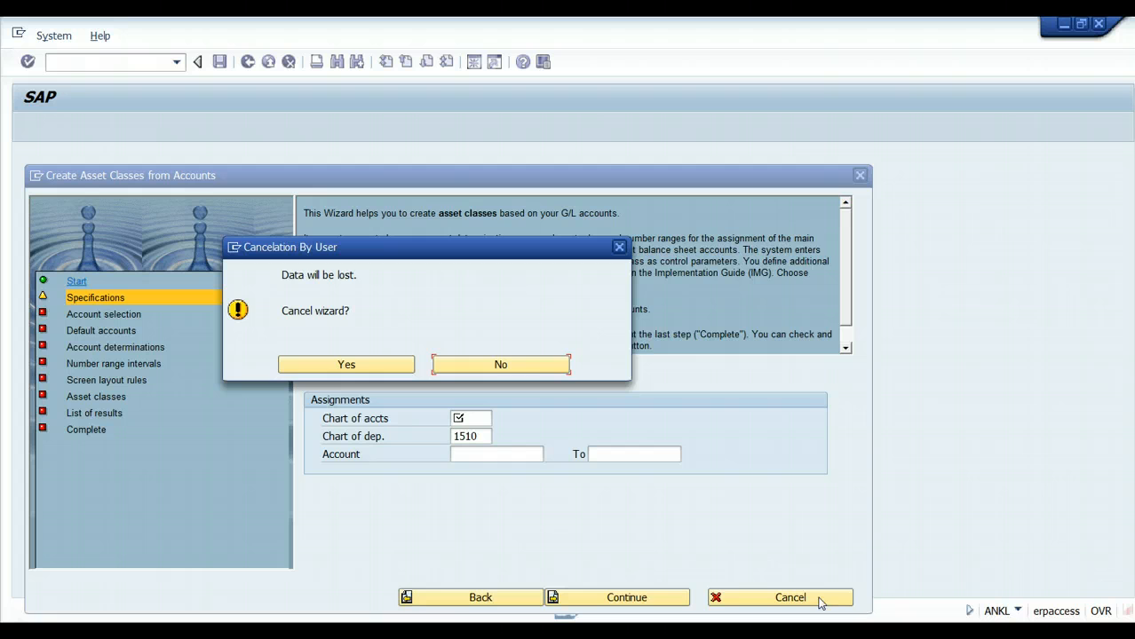
pyautogui.click(374, 365)
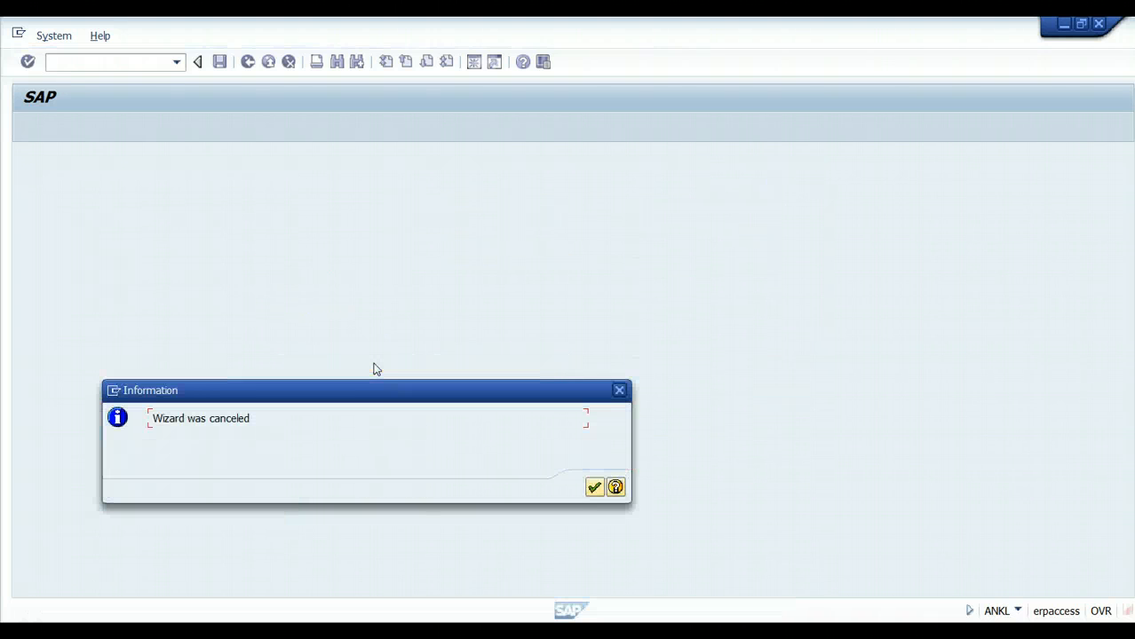
# Step: Under Specify Required Entries for Asset Master Data, examine the field group rules of screen layout 1000 for General data, and return to the guide
pyautogui.click(592, 486)
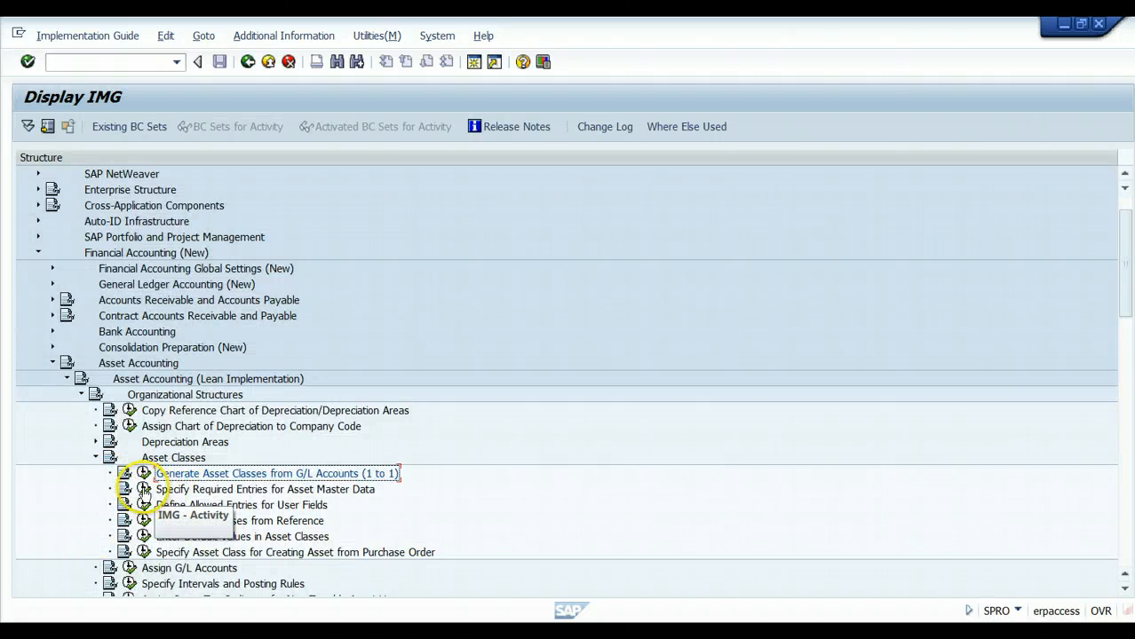
pyautogui.click(144, 490)
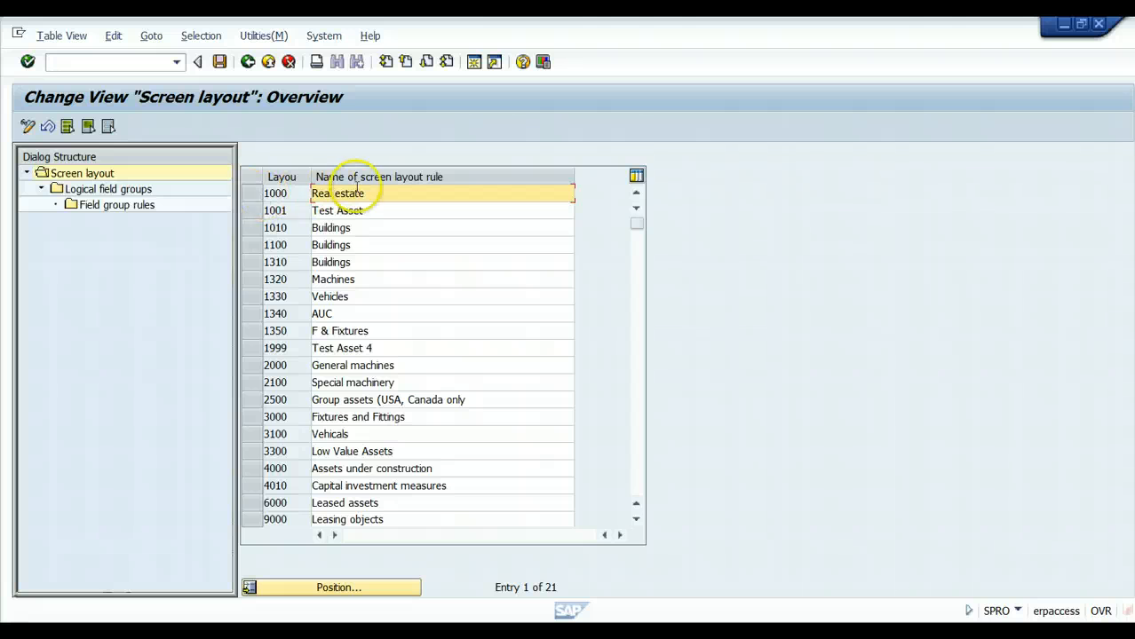
pyautogui.click(252, 193)
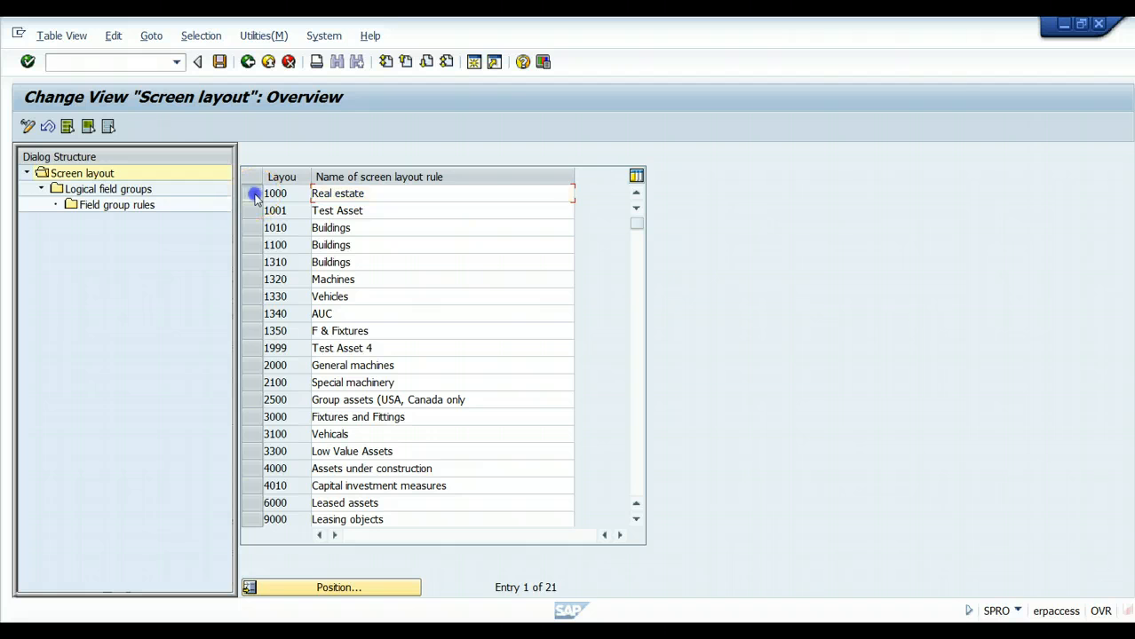
pyautogui.doubleClick(106, 191)
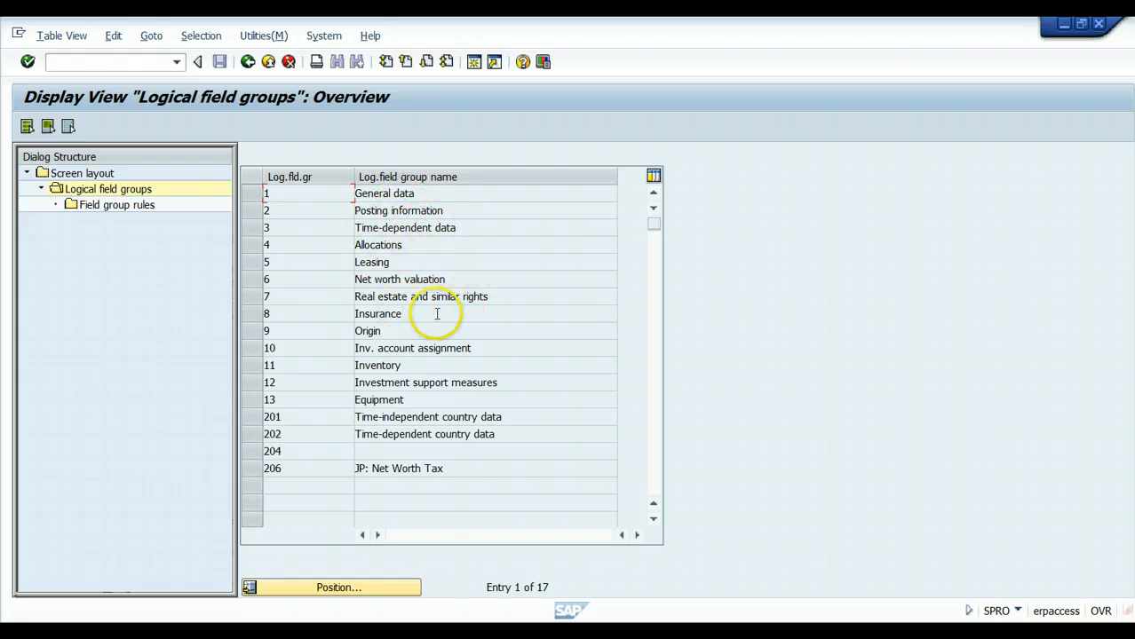
pyautogui.click(253, 194)
pyautogui.doubleClick(105, 206)
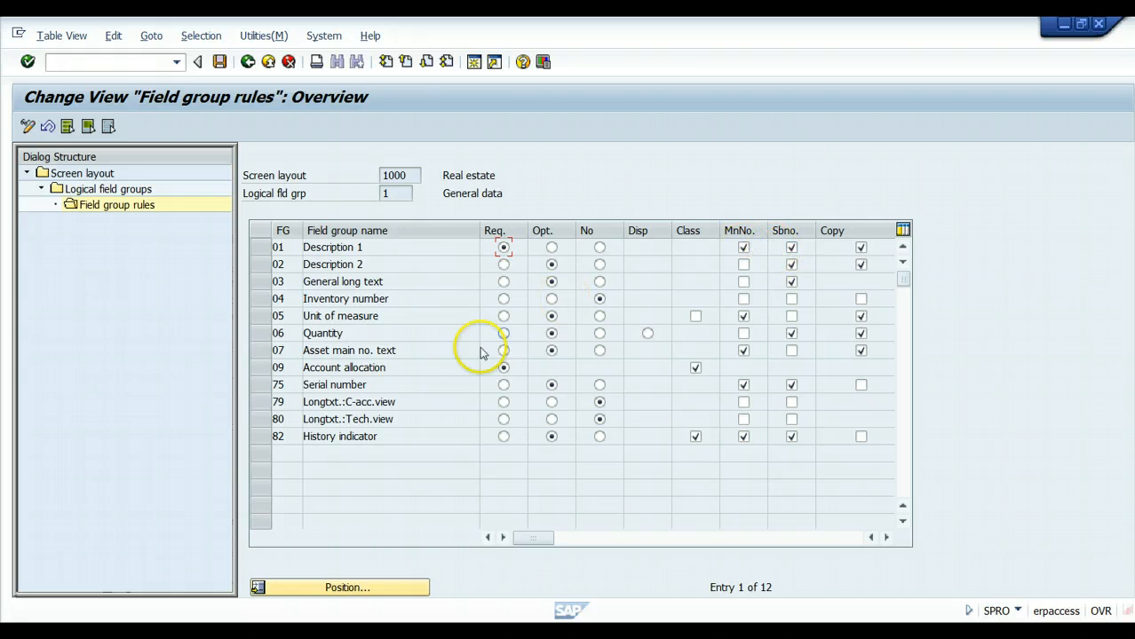
pyautogui.click(250, 66)
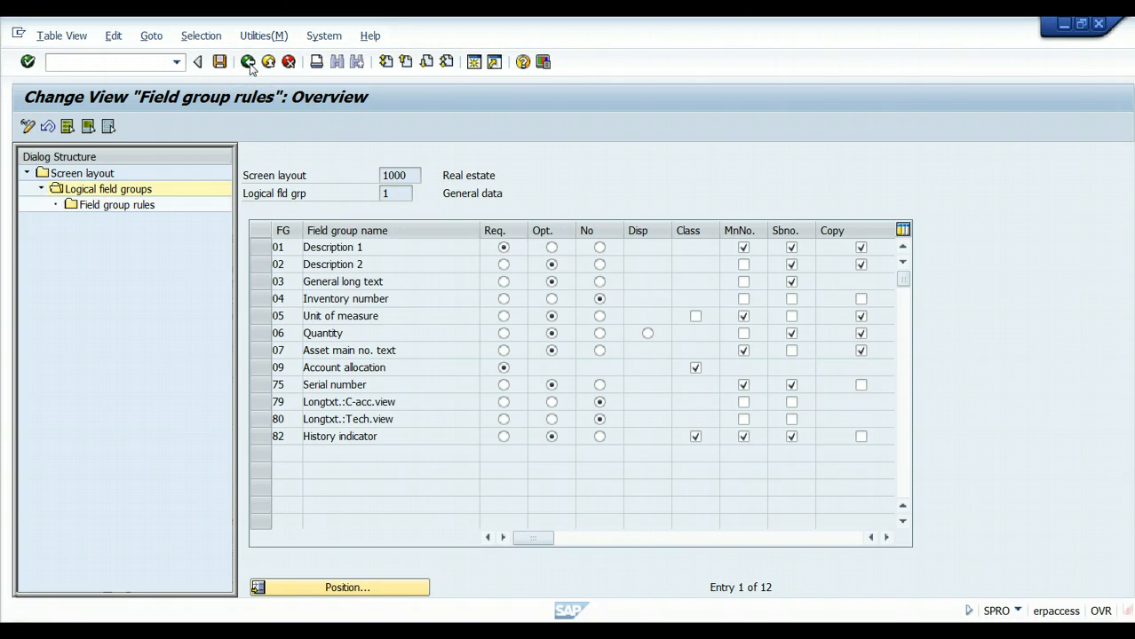
pyautogui.click(250, 65)
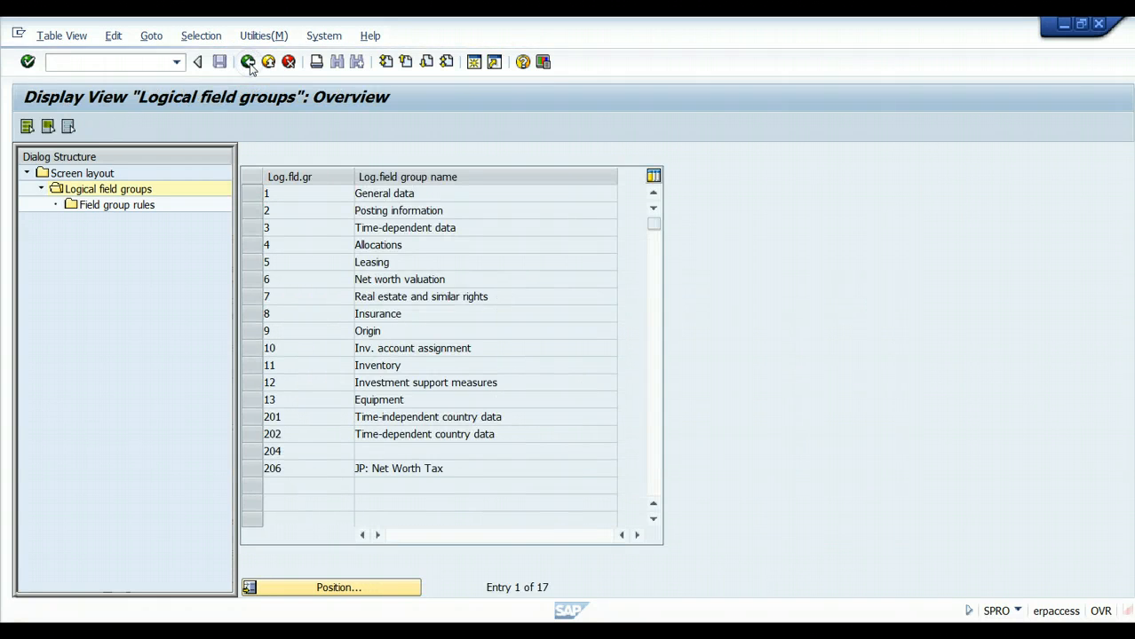
pyautogui.click(248, 62)
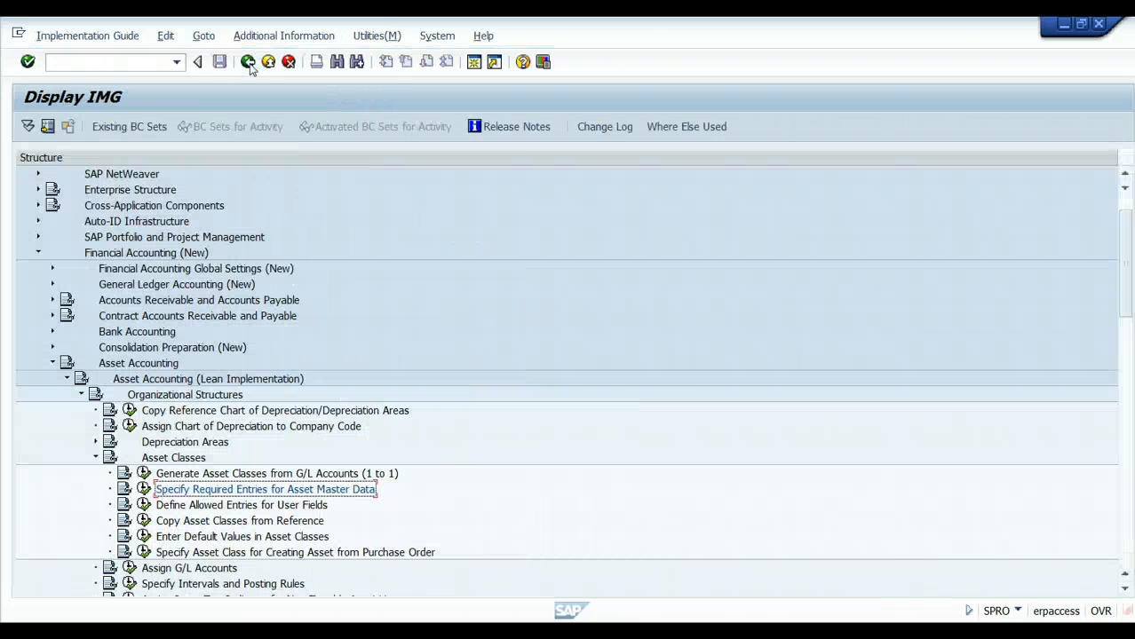
# Step: Review the activities offered under Define Allowed Entries for User Fields, moving the dialog clear of the guide, and close the list
pyautogui.click(143, 504)
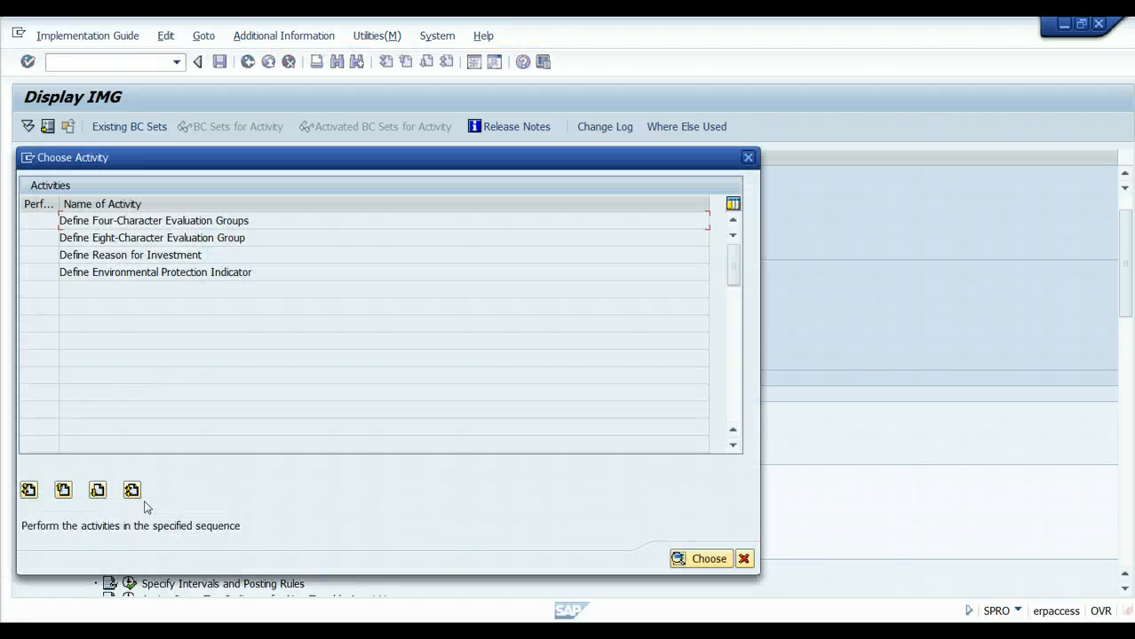
pyautogui.moveTo(299, 157); pyautogui.dragTo(639, 303)
pyautogui.moveTo(602, 250); pyautogui.dragTo(623, 195)
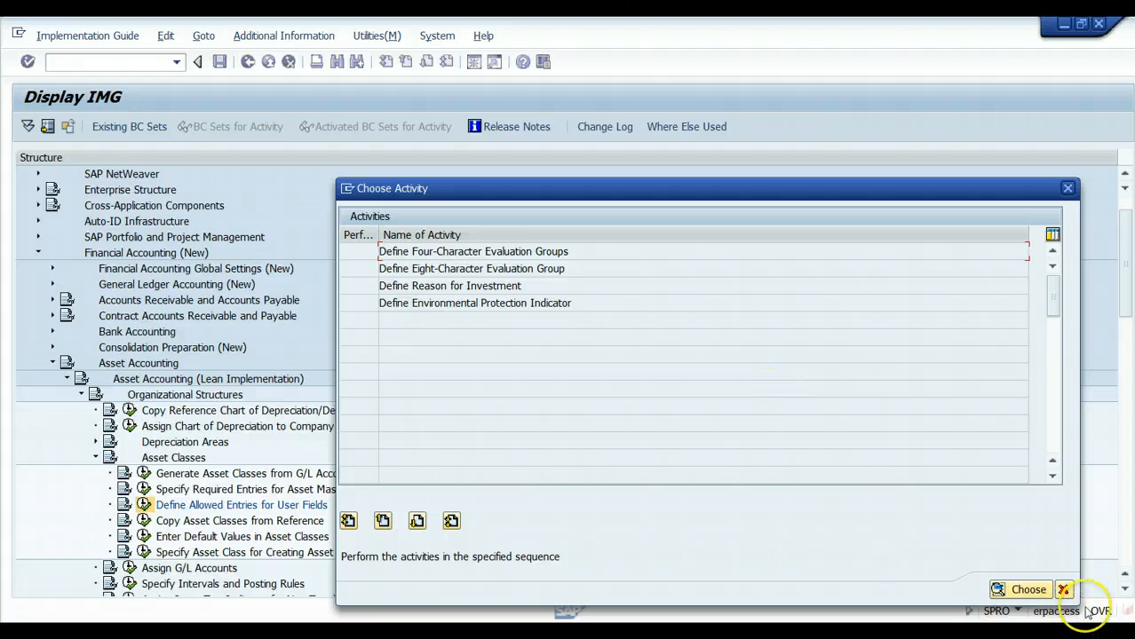
pyautogui.click(1063, 590)
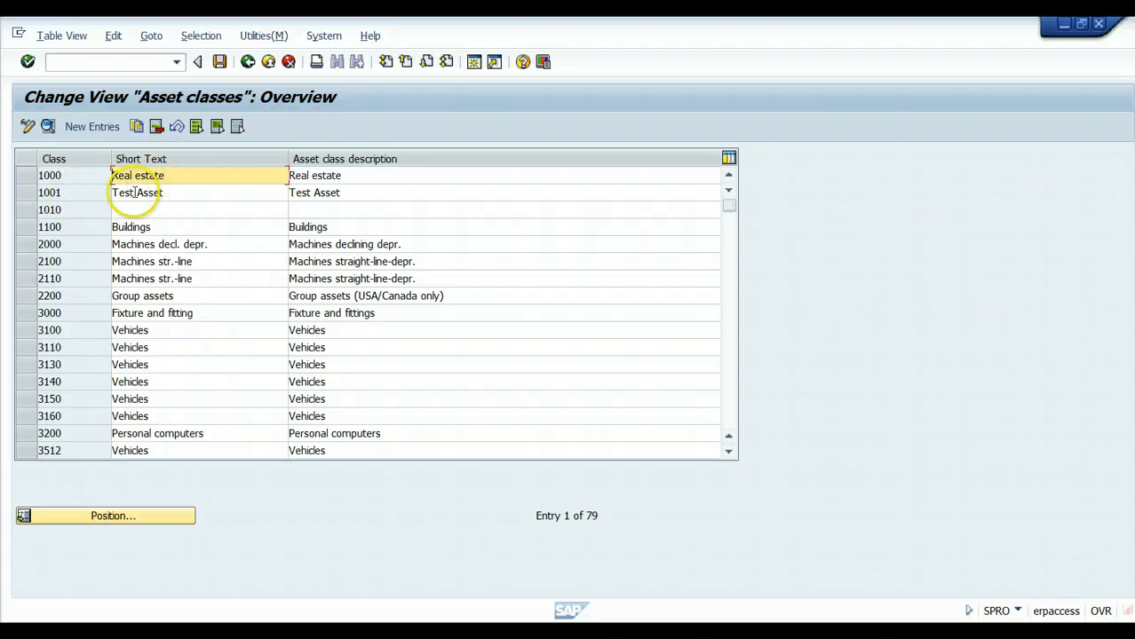
# Step: Examine the details of asset class 1000, Real estate, including its account determination and screen layout rule, and return to the guide
pyautogui.click(26, 179)
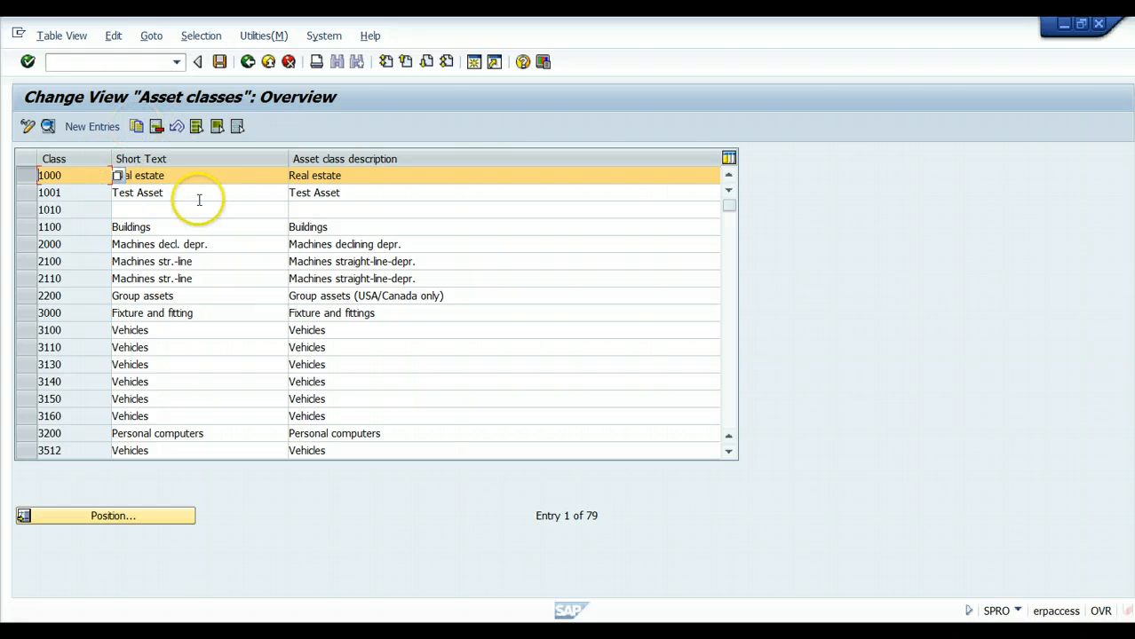
pyautogui.click(48, 127)
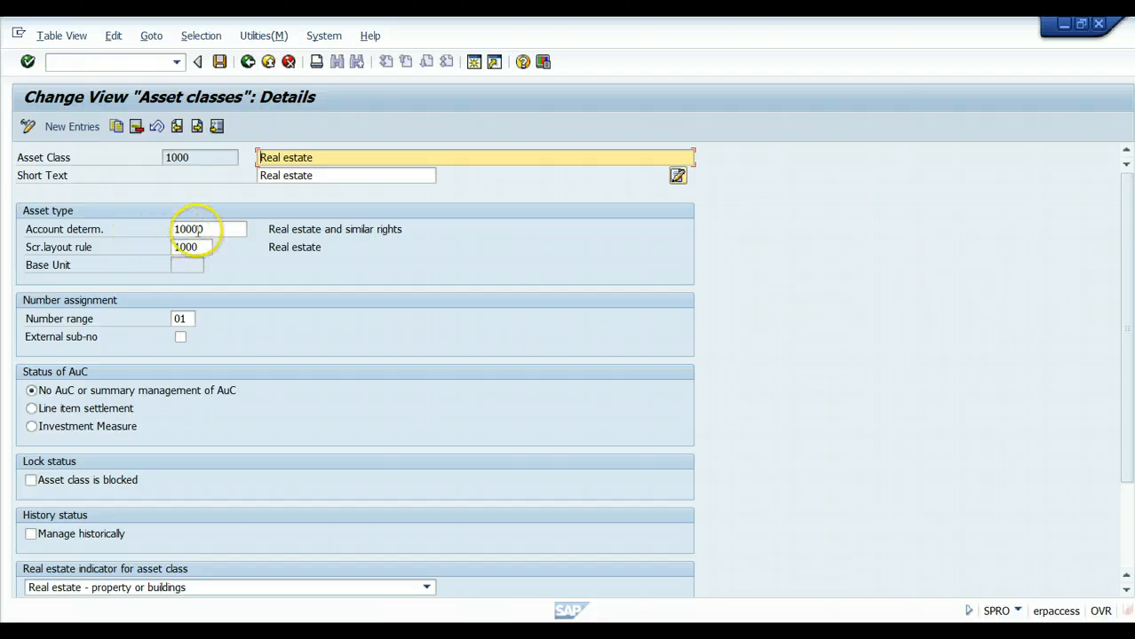
pyautogui.click(211, 230)
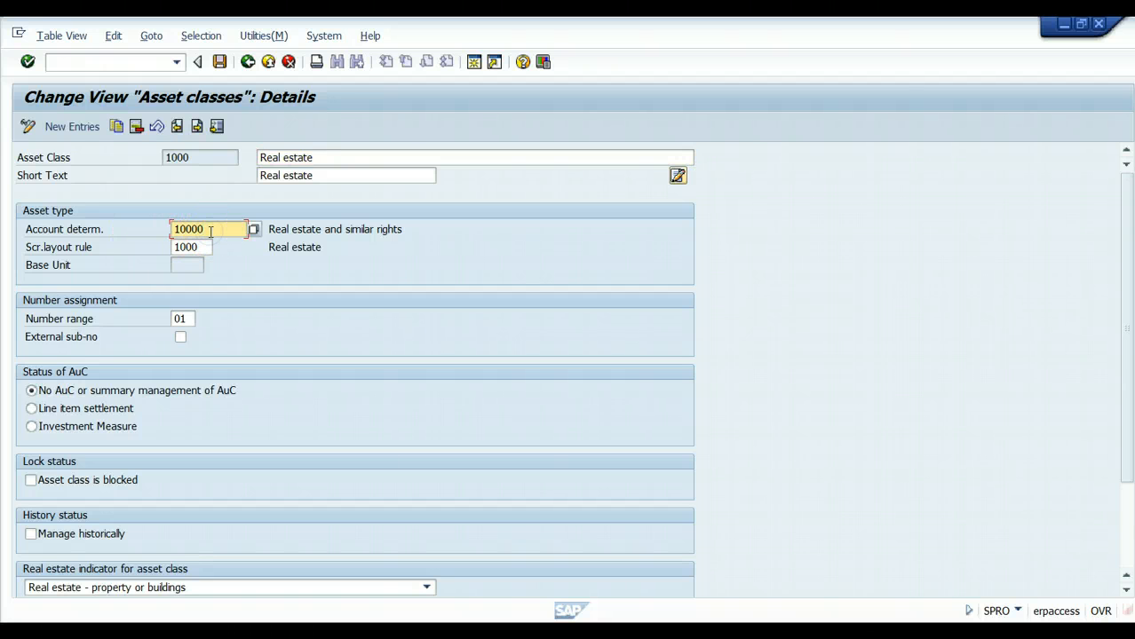
pyautogui.scroll(-2, 211, 231)
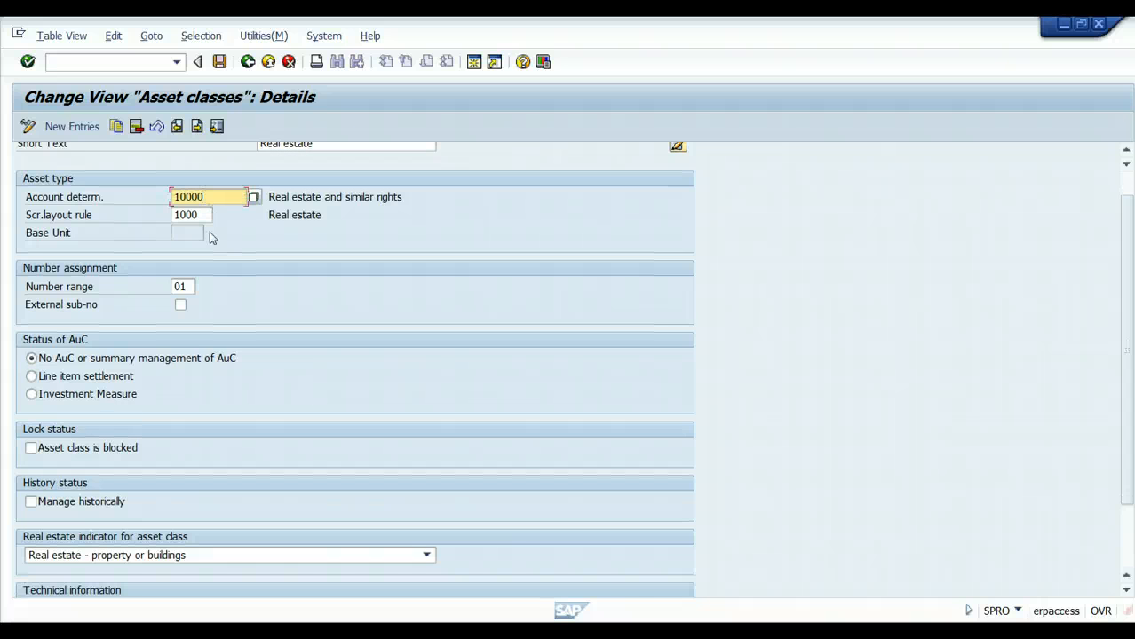
pyautogui.click(247, 61)
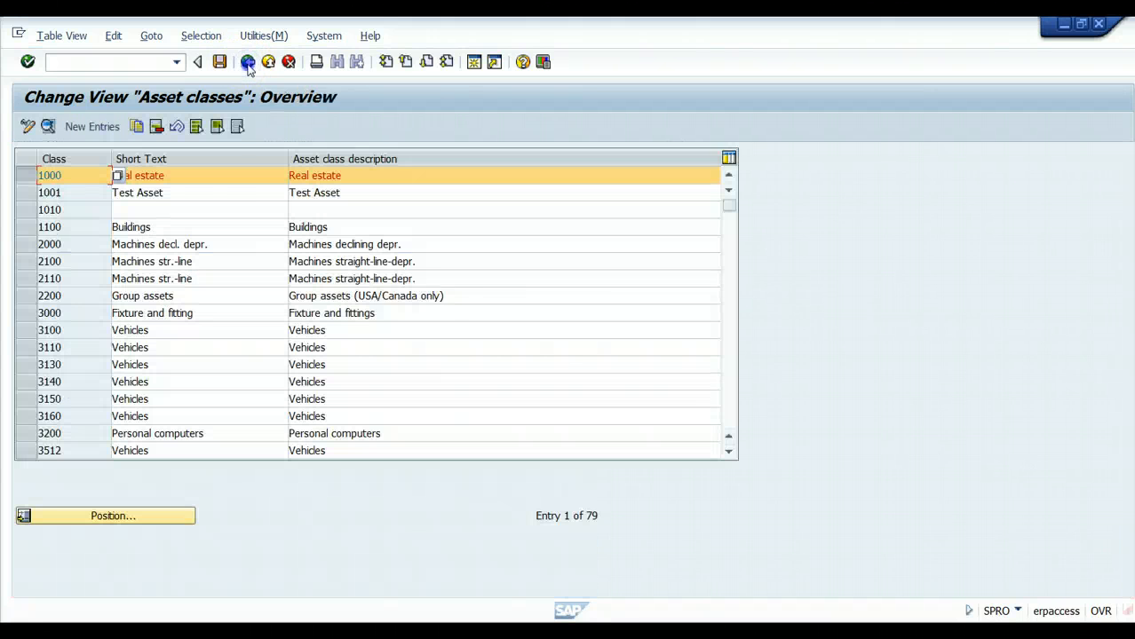
pyautogui.click(247, 63)
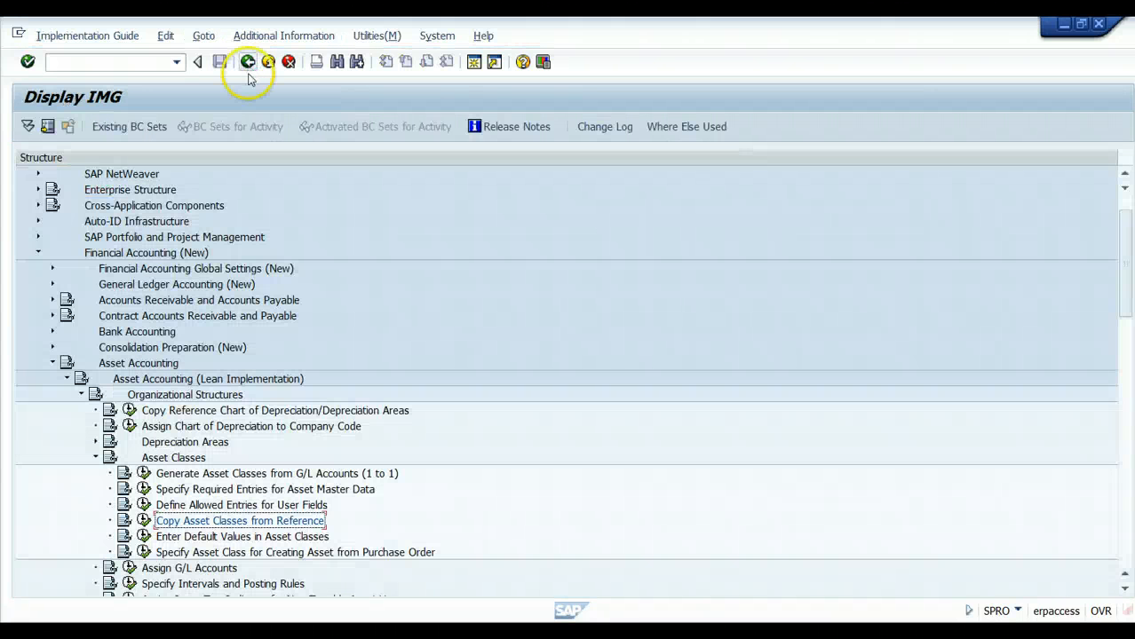
# Step: Review the activities offered under Enter Default Values in Asset Classes and close the list
pyautogui.click(144, 537)
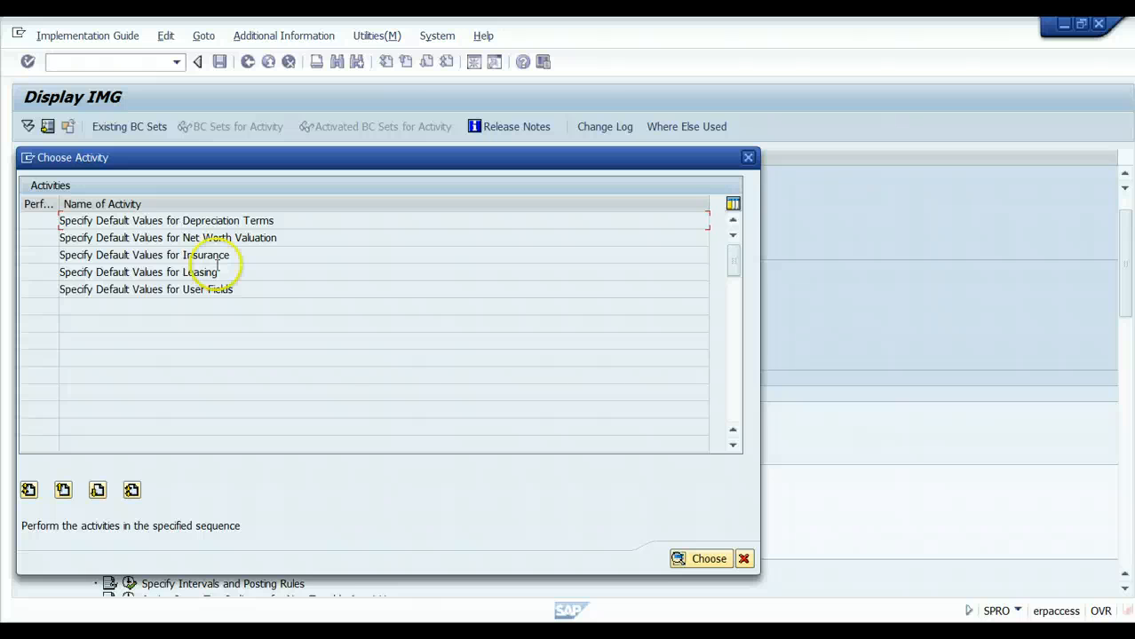
pyautogui.click(743, 559)
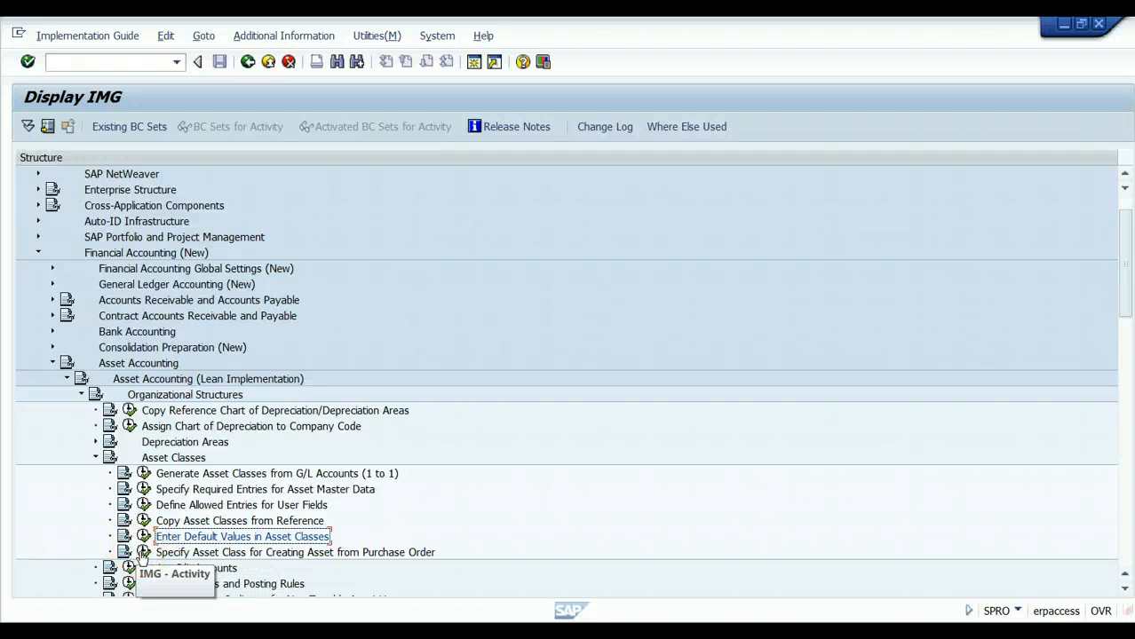
# Step: Under Assign G/L Accounts, open the balance sheet accounts for chart of accounts CAUS and account determination 10000
pyautogui.scroll(-2, 522, 459)
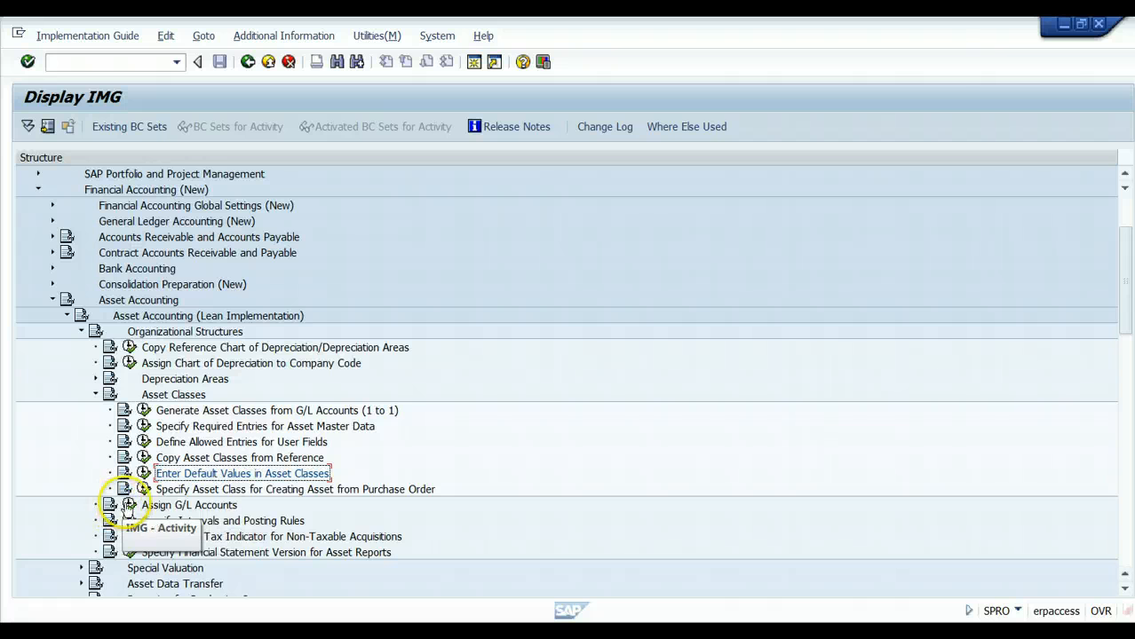
pyautogui.click(128, 504)
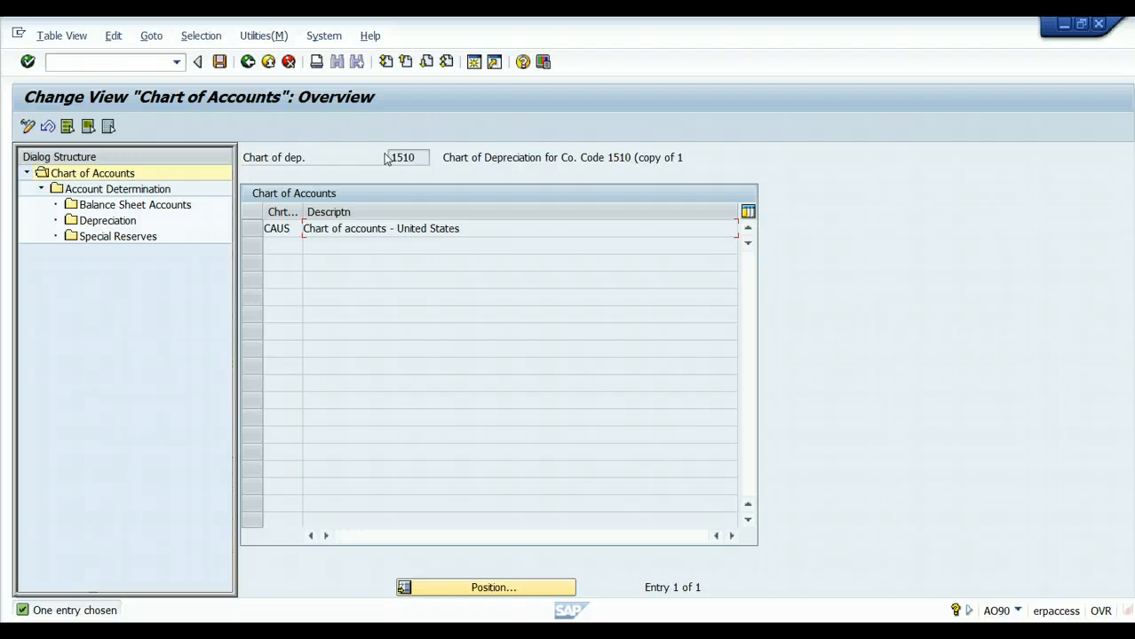
pyautogui.click(251, 230)
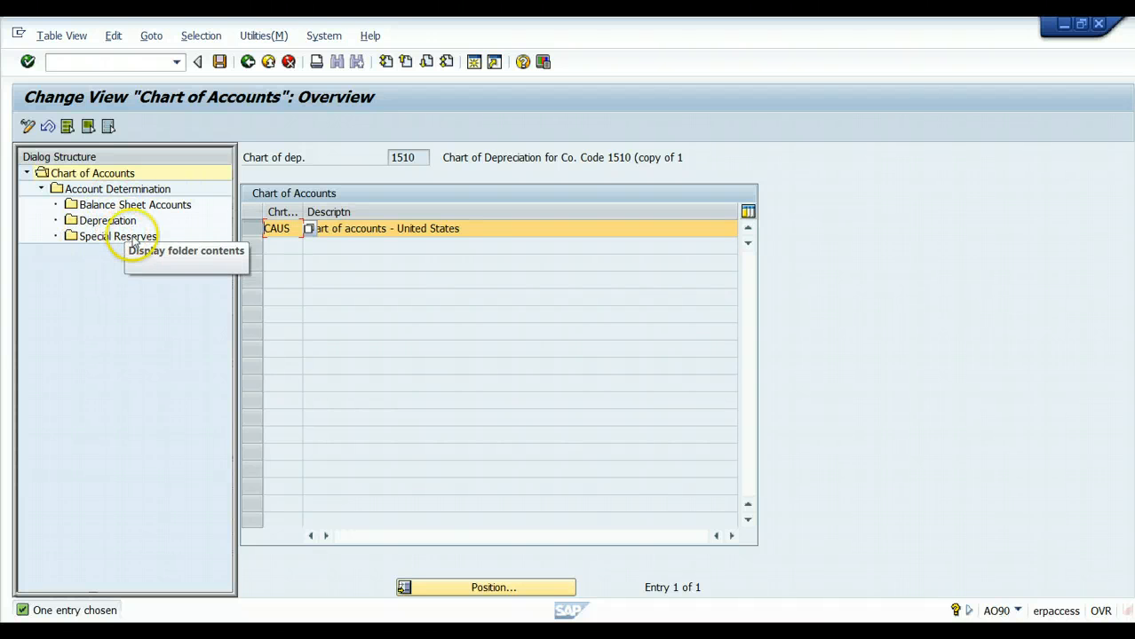
pyautogui.click(96, 192)
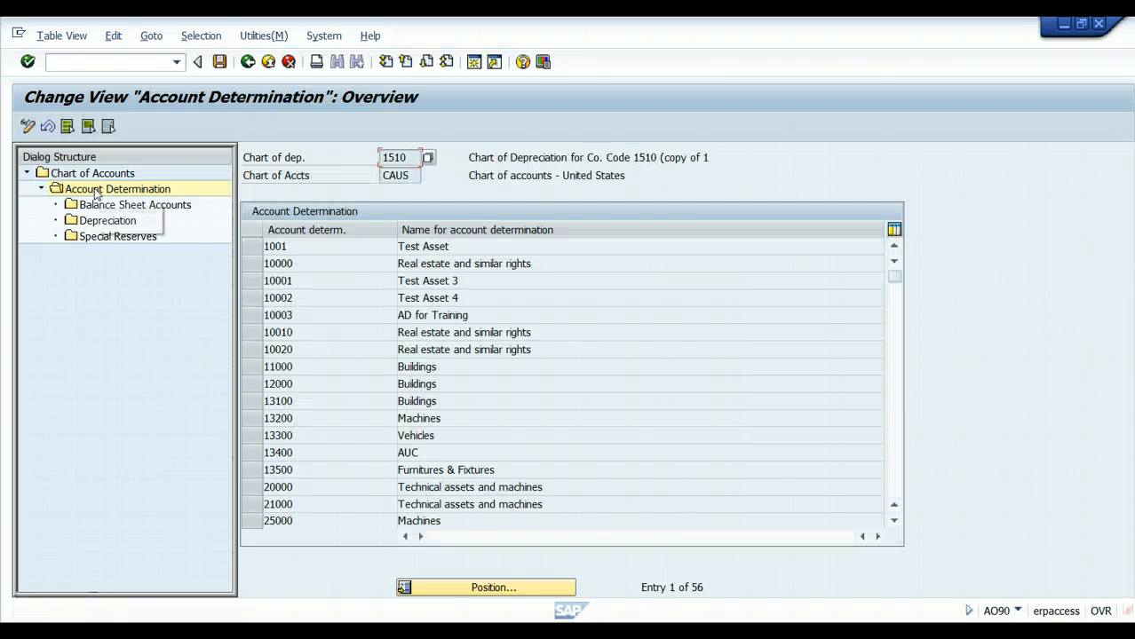
pyautogui.click(256, 265)
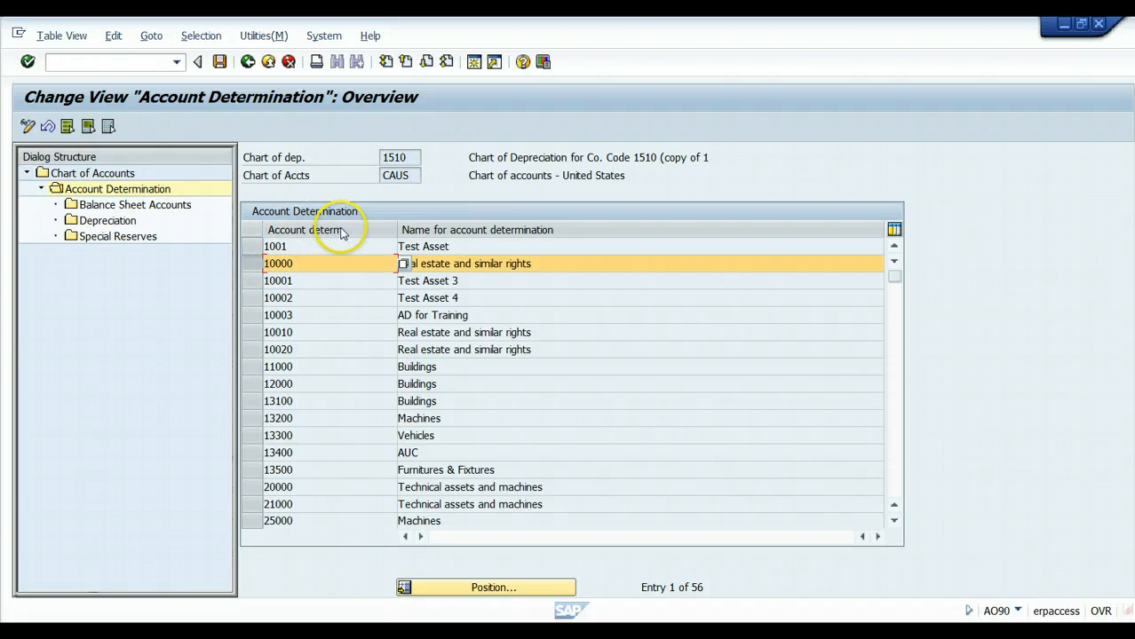
pyautogui.doubleClick(174, 207)
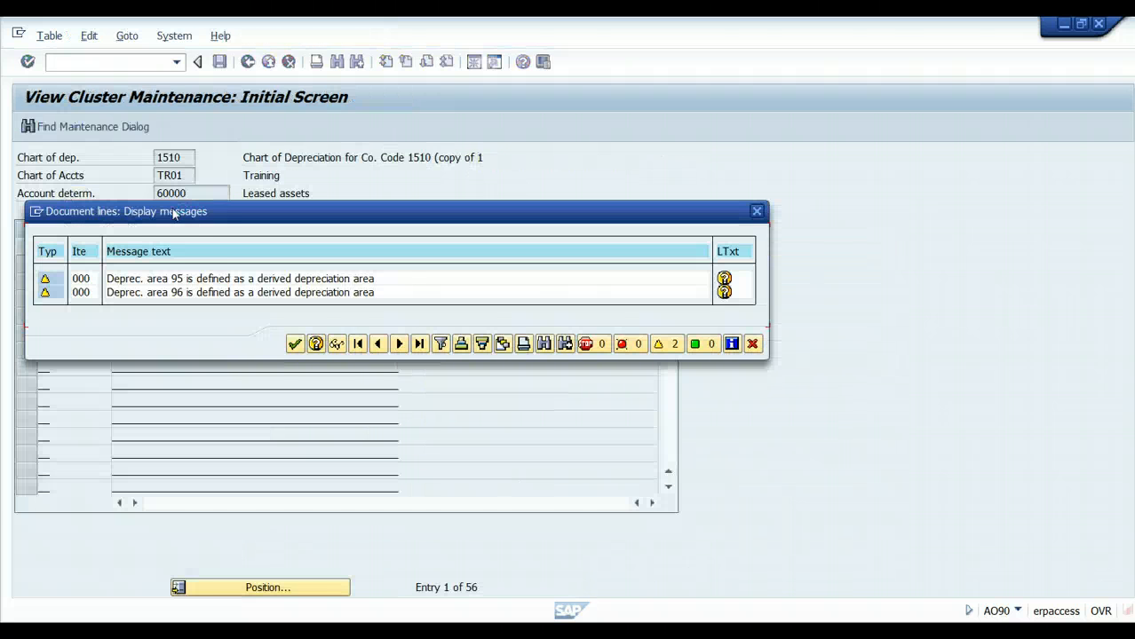
pyautogui.click(295, 344)
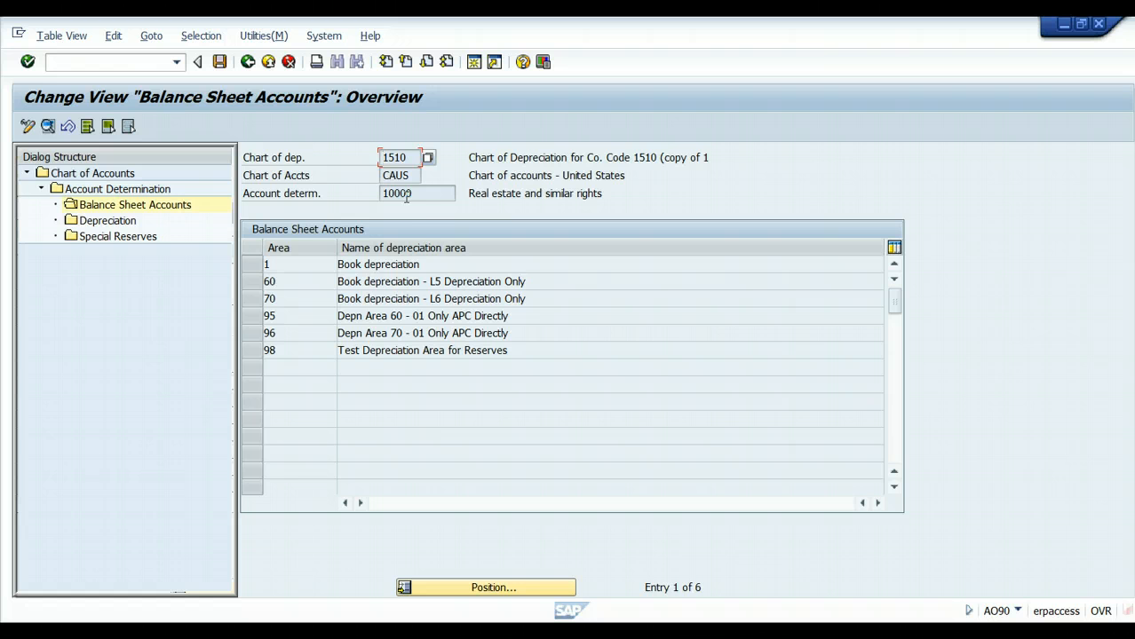
# Step: Examine the balance sheet account assignments of depreciation area 1, Book depreciation, and return to the implementation guide
pyautogui.click(256, 265)
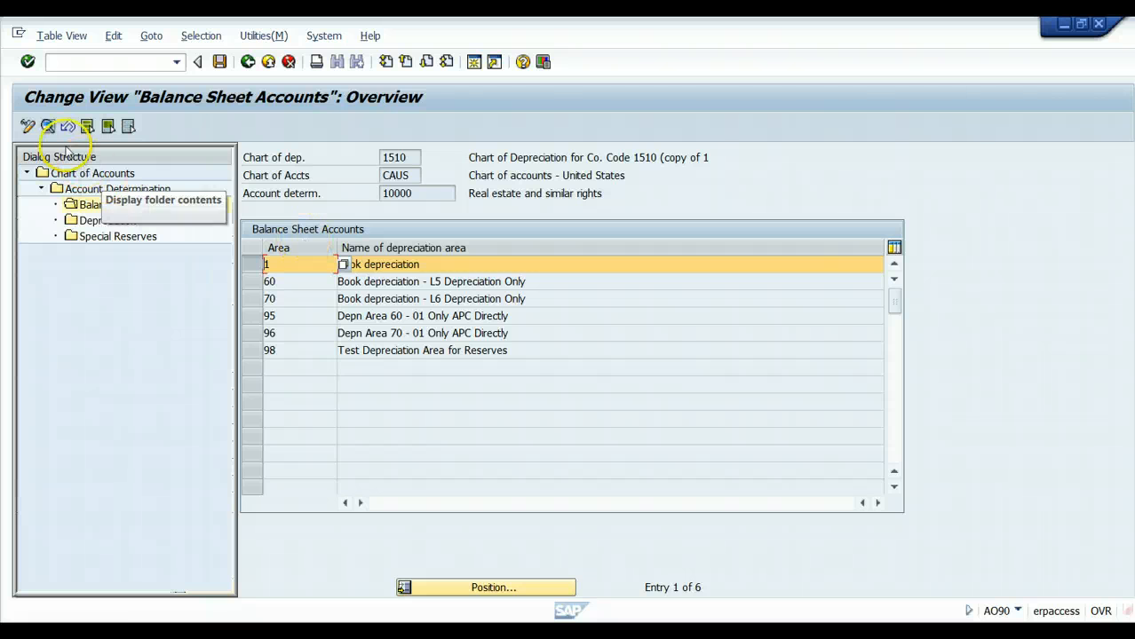
pyautogui.click(47, 128)
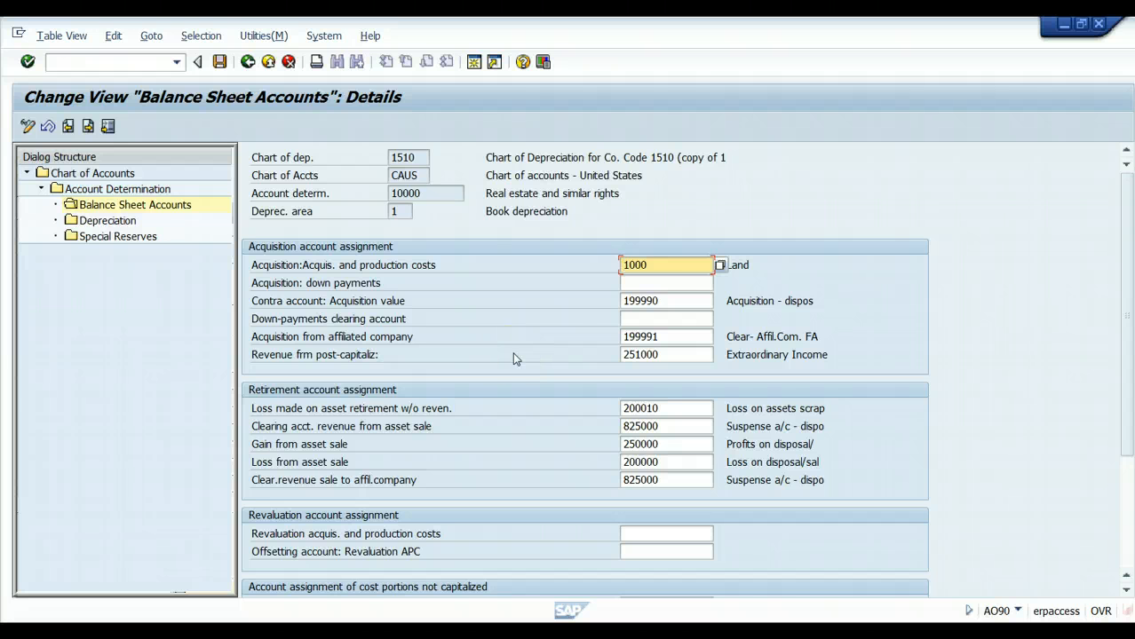
pyautogui.scroll(-3, 524, 391)
pyautogui.scroll(-1, 531, 426)
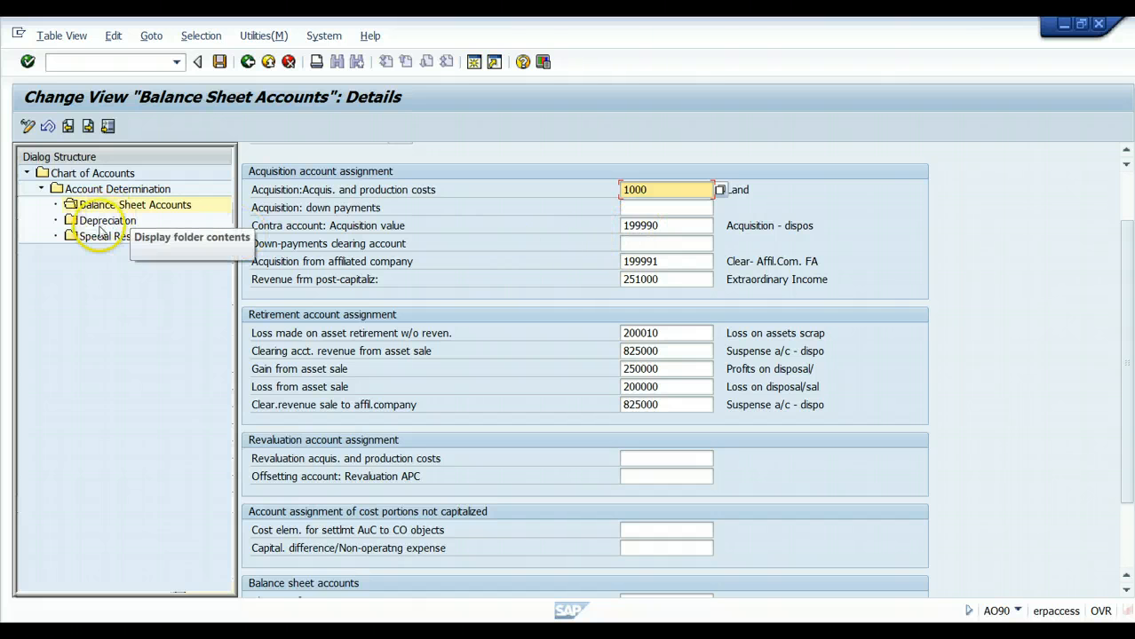
pyautogui.click(247, 62)
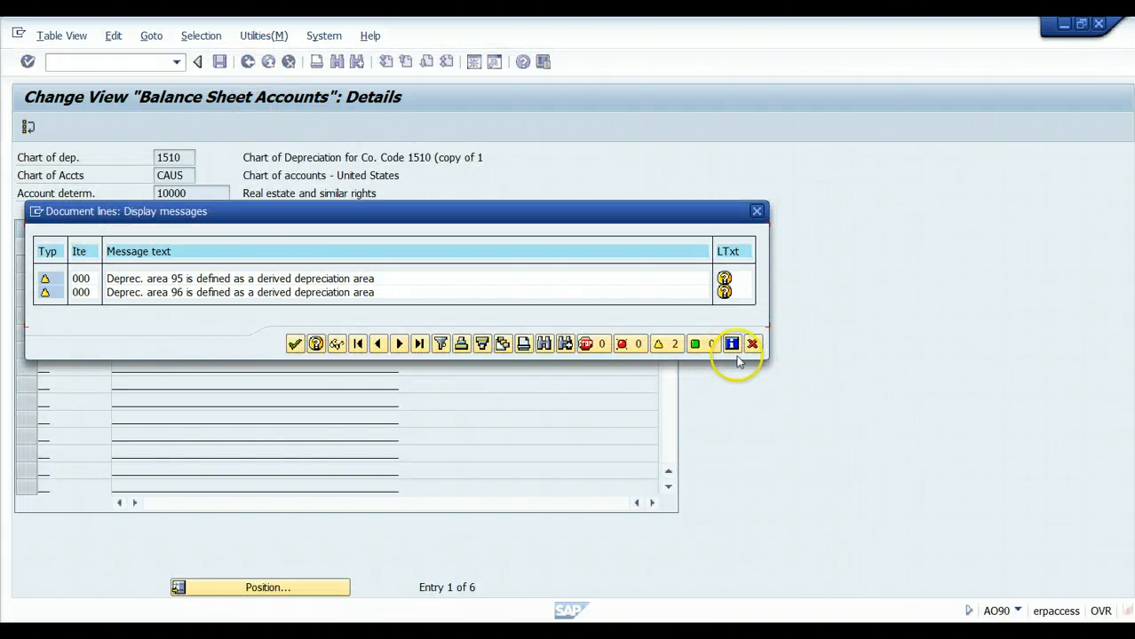
pyautogui.click(296, 343)
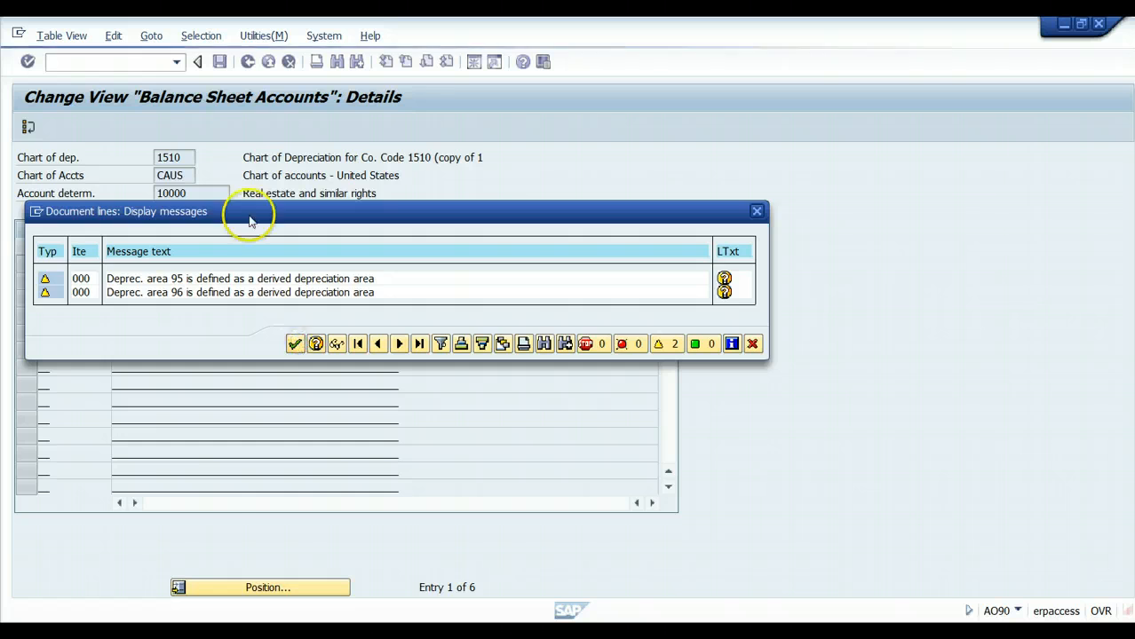
pyautogui.click(249, 63)
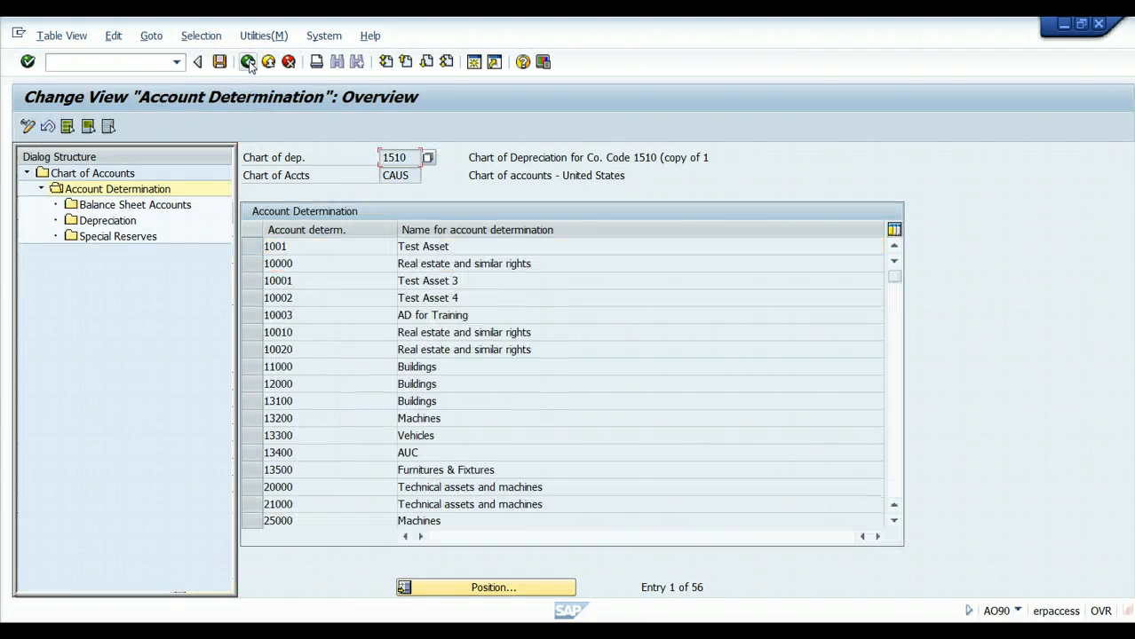
pyautogui.click(247, 64)
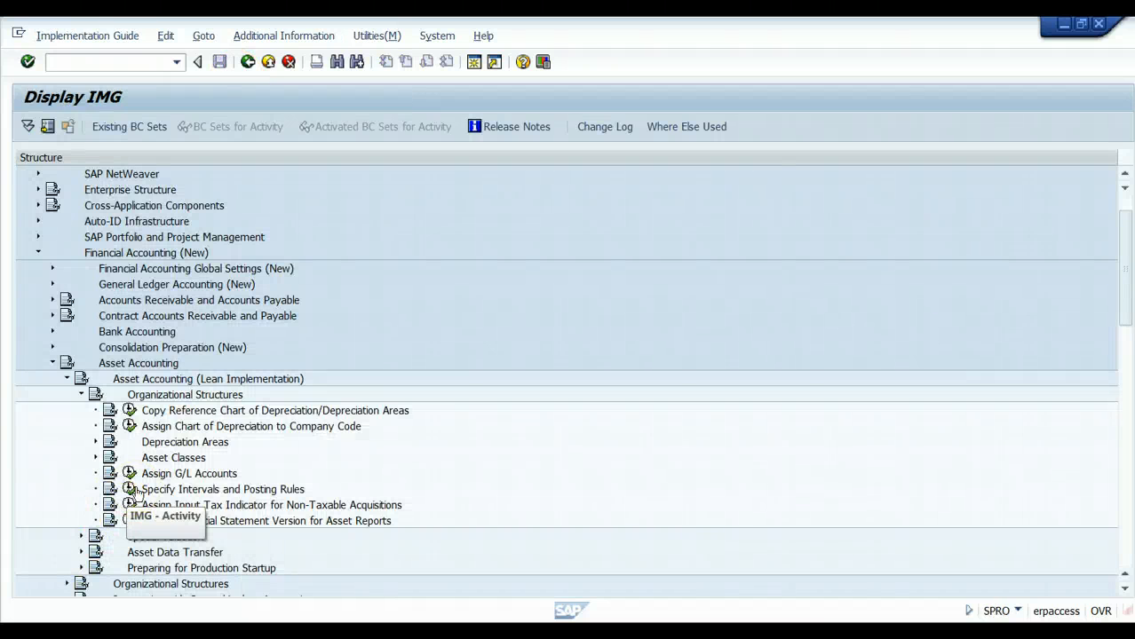
# Step: Under Specify Intervals and Posting Rules, examine the posting rules of company code 1510 for depreciation area 01, Book depreciation, and return to the guide
pyautogui.click(129, 489)
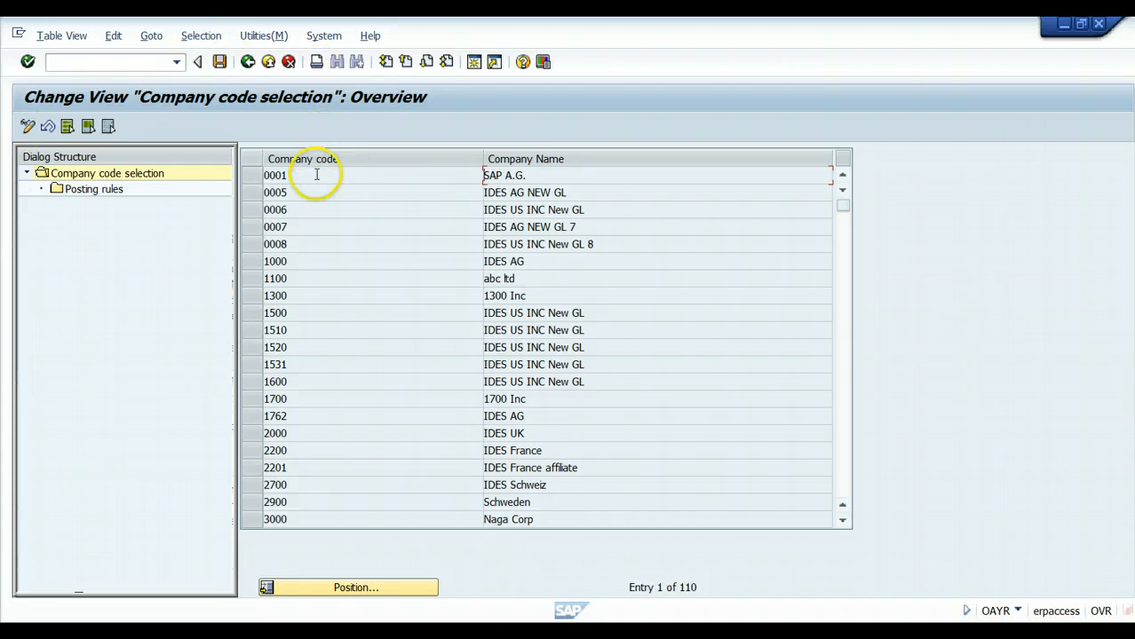
pyautogui.click(252, 330)
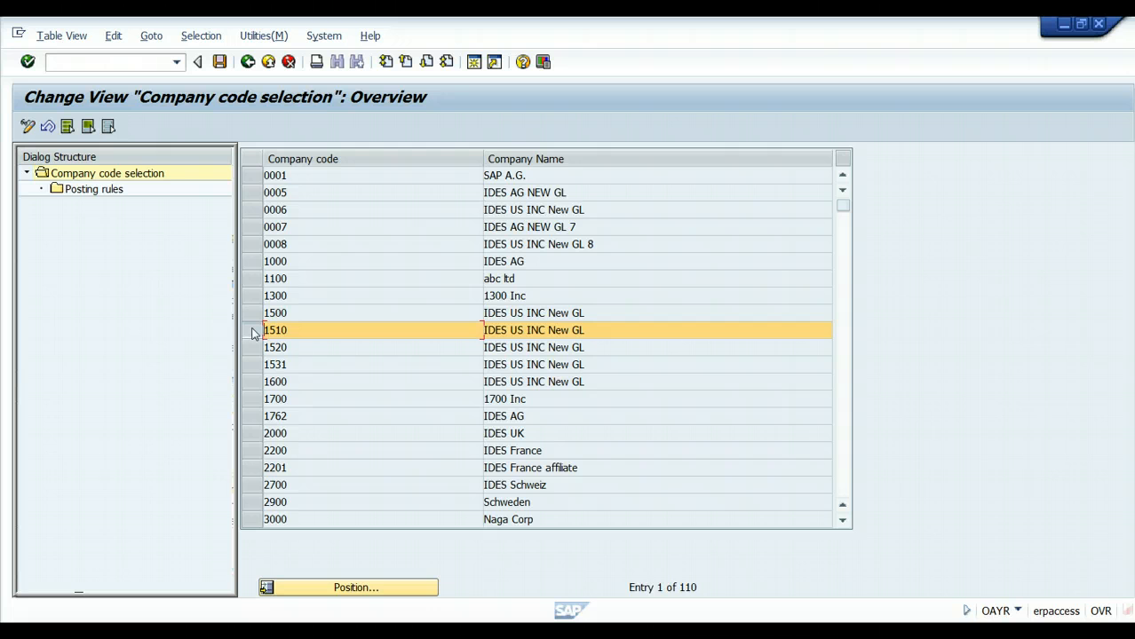
pyautogui.doubleClick(106, 191)
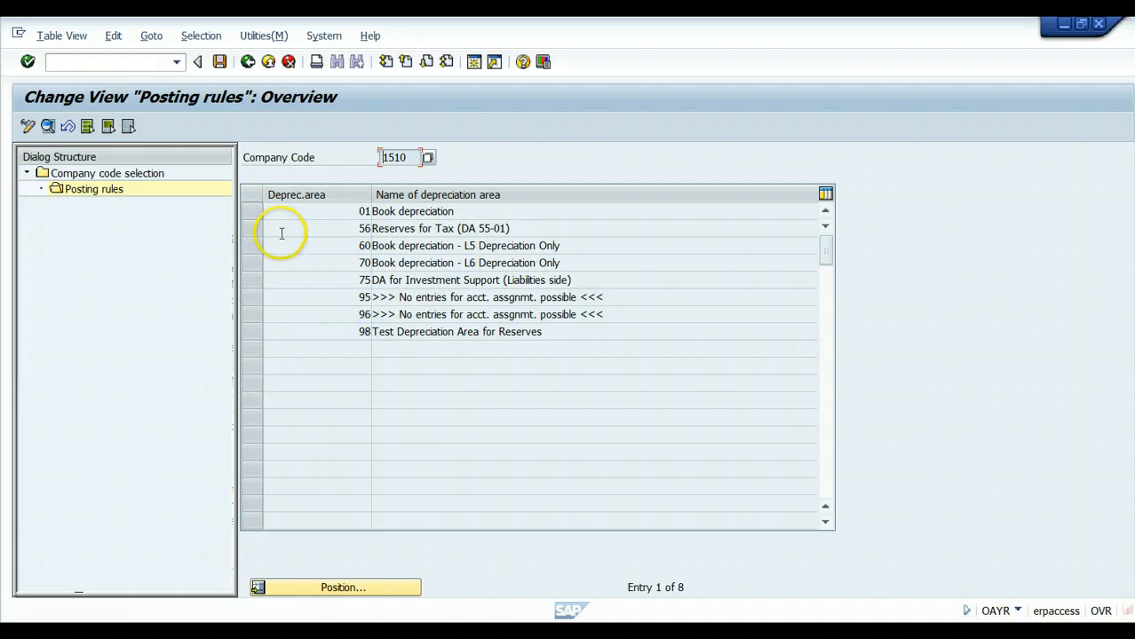
pyautogui.click(257, 214)
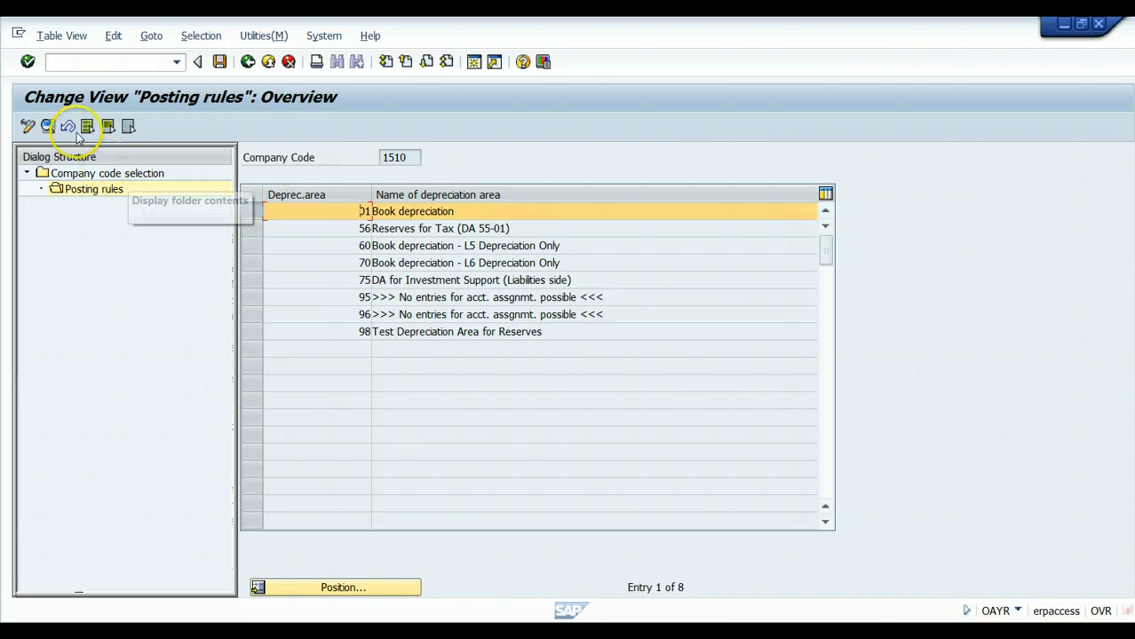
pyautogui.click(48, 127)
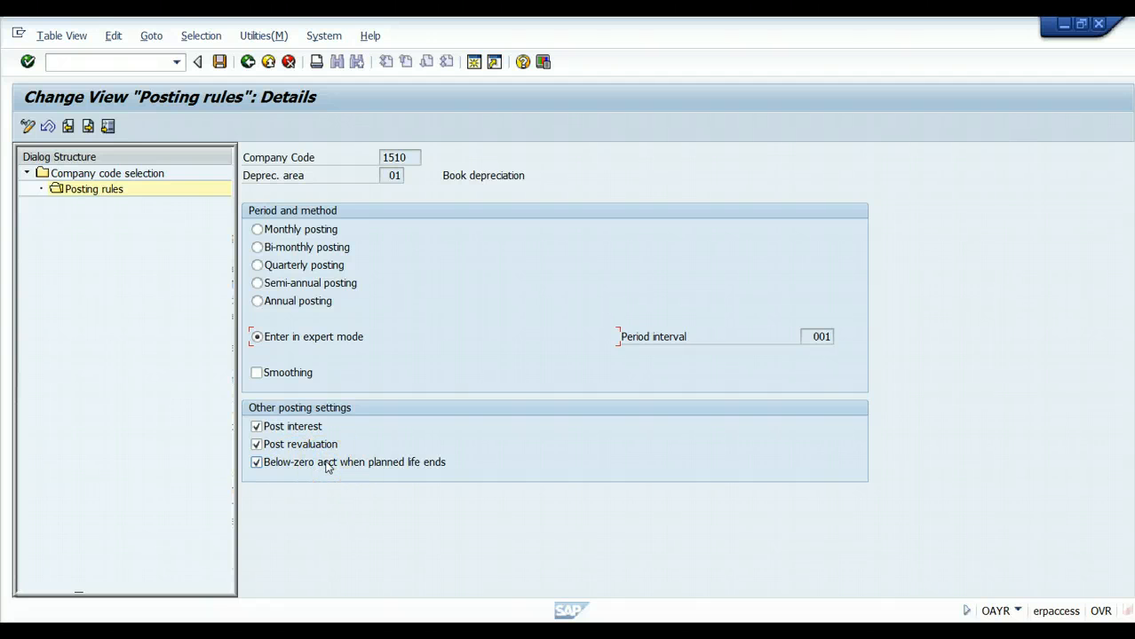
pyautogui.click(248, 62)
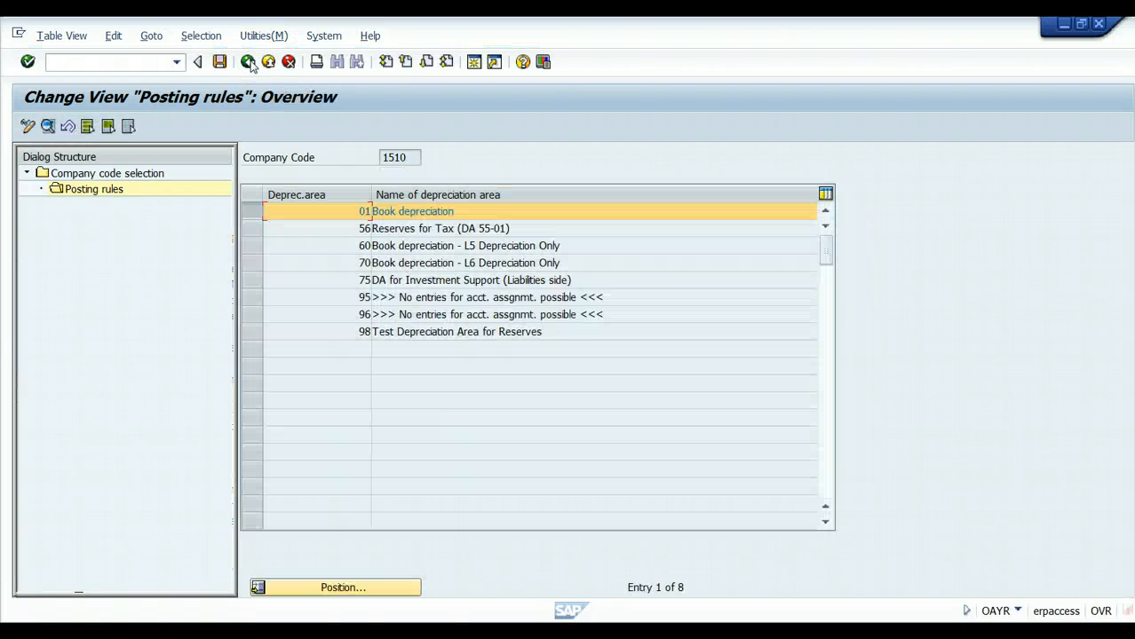
pyautogui.click(268, 62)
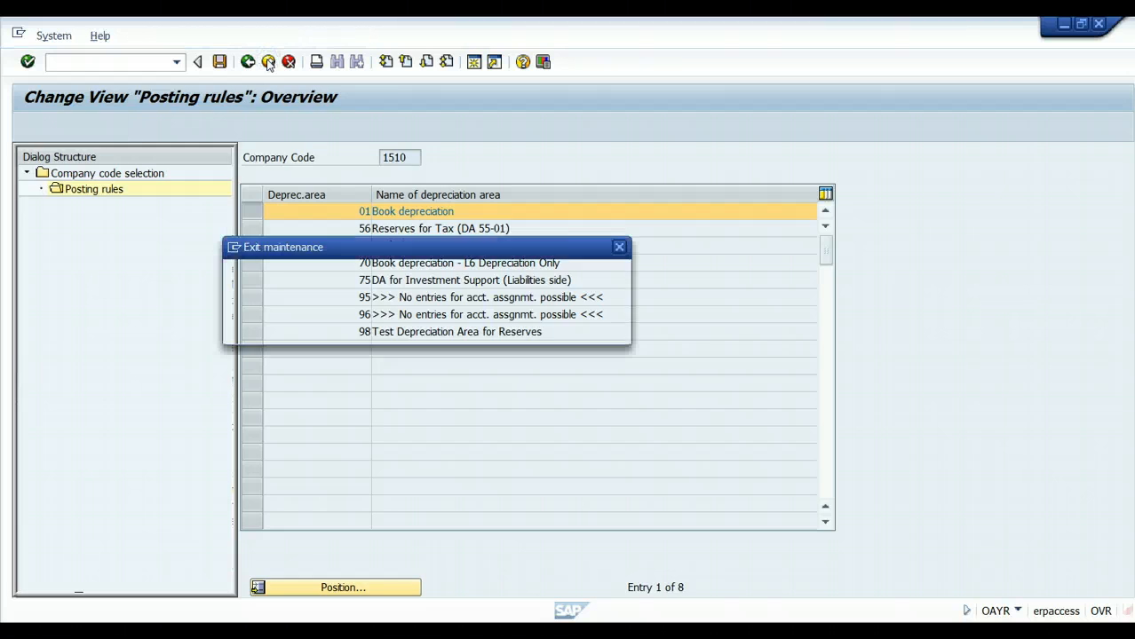
pyautogui.click(431, 330)
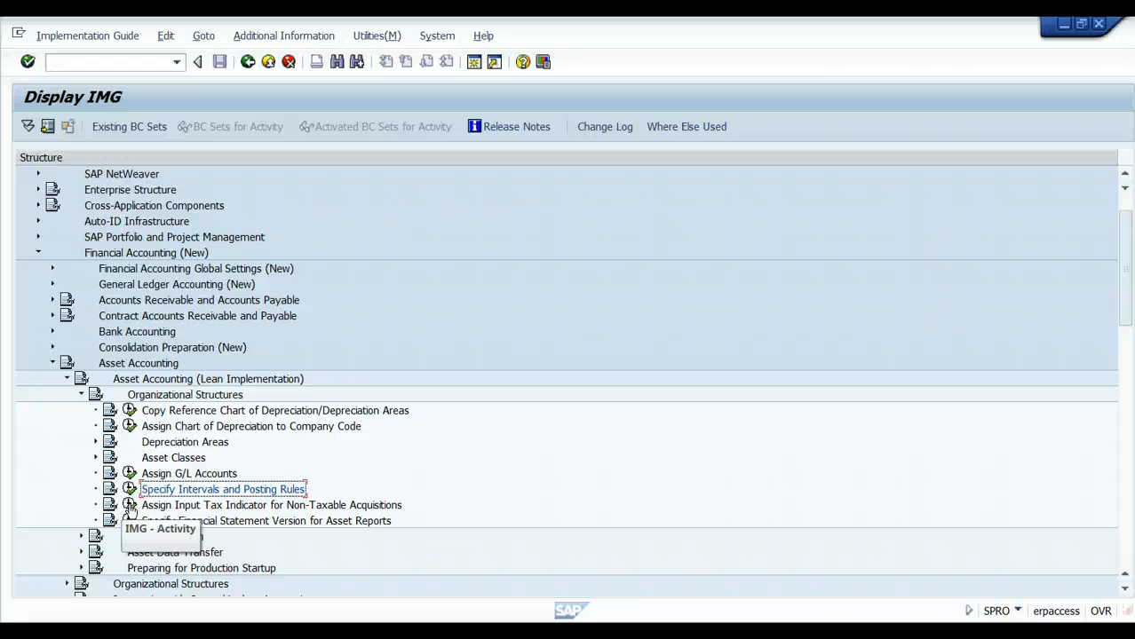
# Step: Review the company codes' tax indicators under Assign Input Tax Indicator for Non-Taxable Acquisitions and return to the guide
pyautogui.click(129, 506)
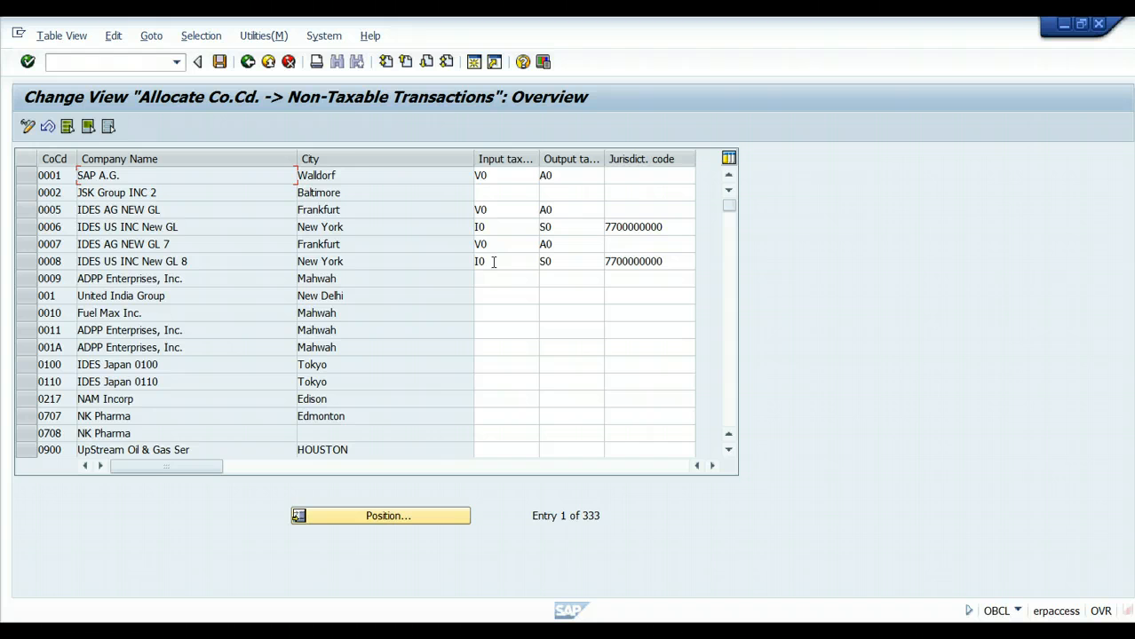
pyautogui.click(249, 62)
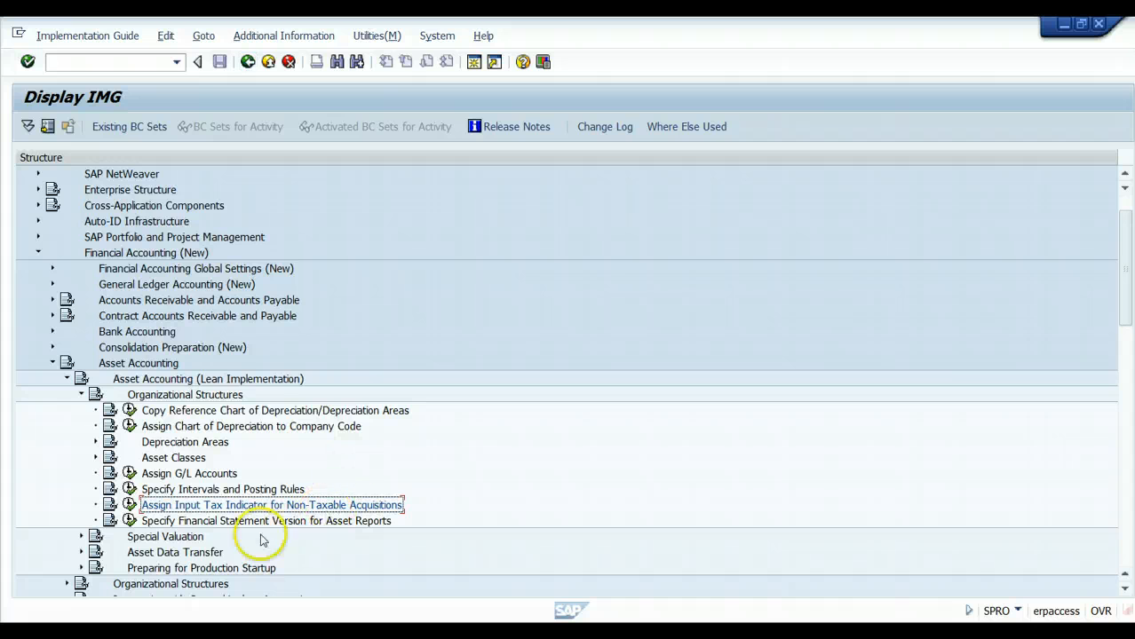
# Step: Examine the financial statement versions assigned to the depreciation areas of company code 1510 and return to the guide
pyautogui.click(130, 524)
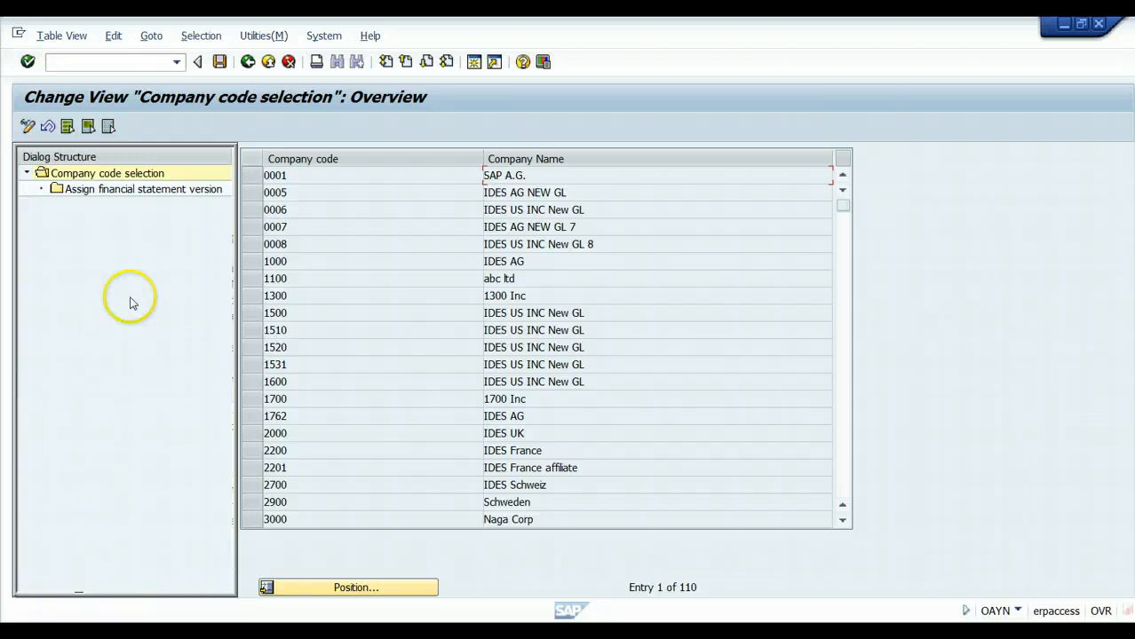
pyautogui.click(257, 330)
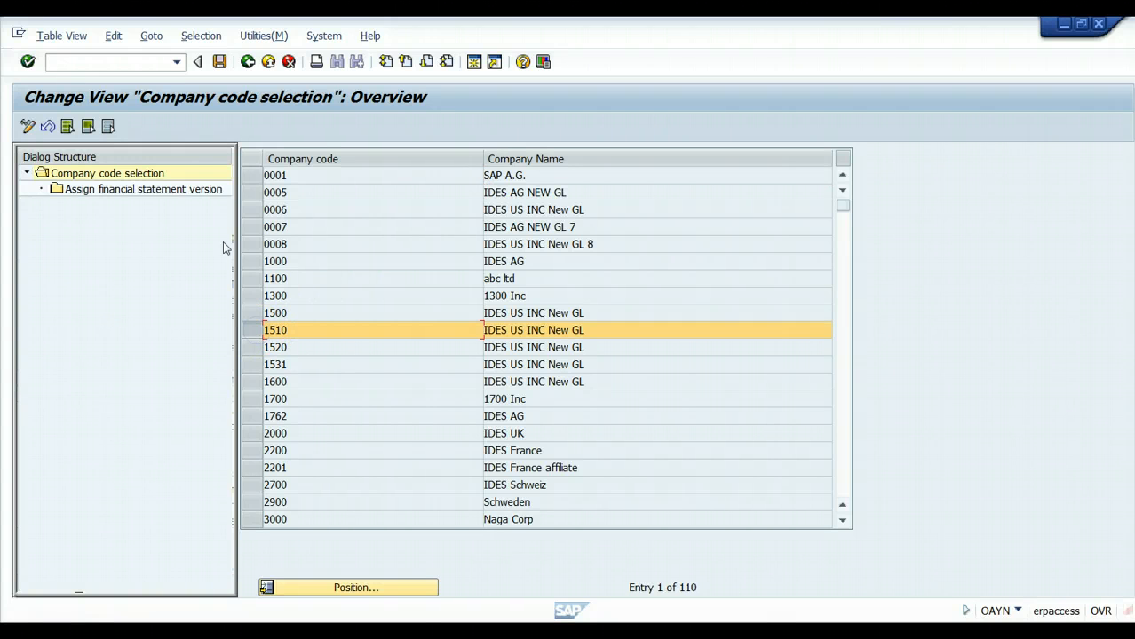
pyautogui.doubleClick(171, 195)
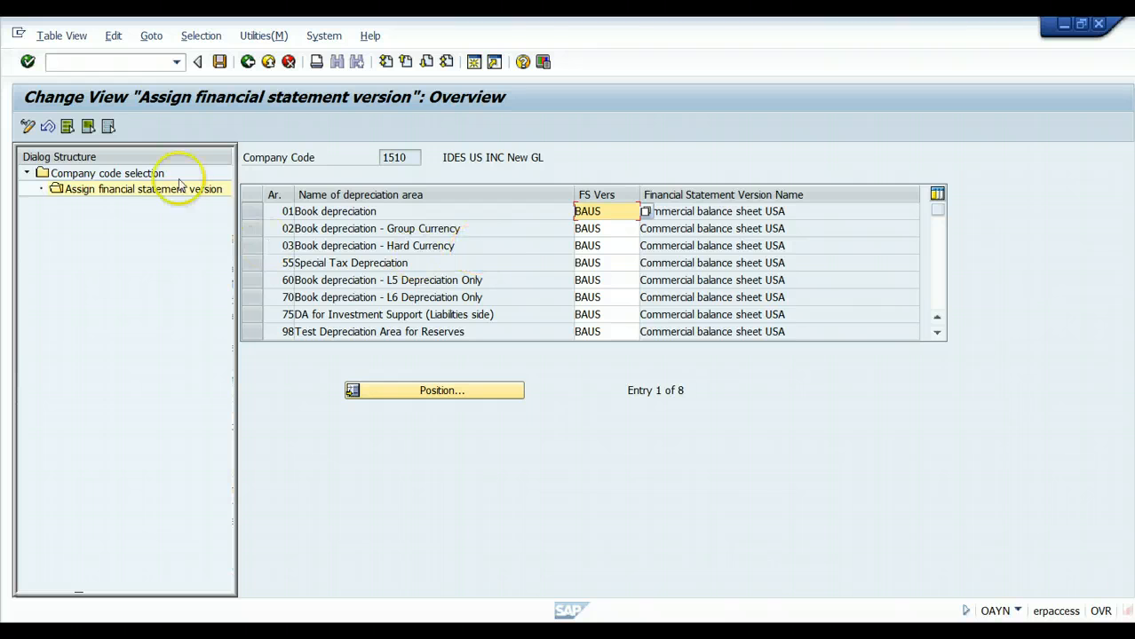
pyautogui.click(268, 62)
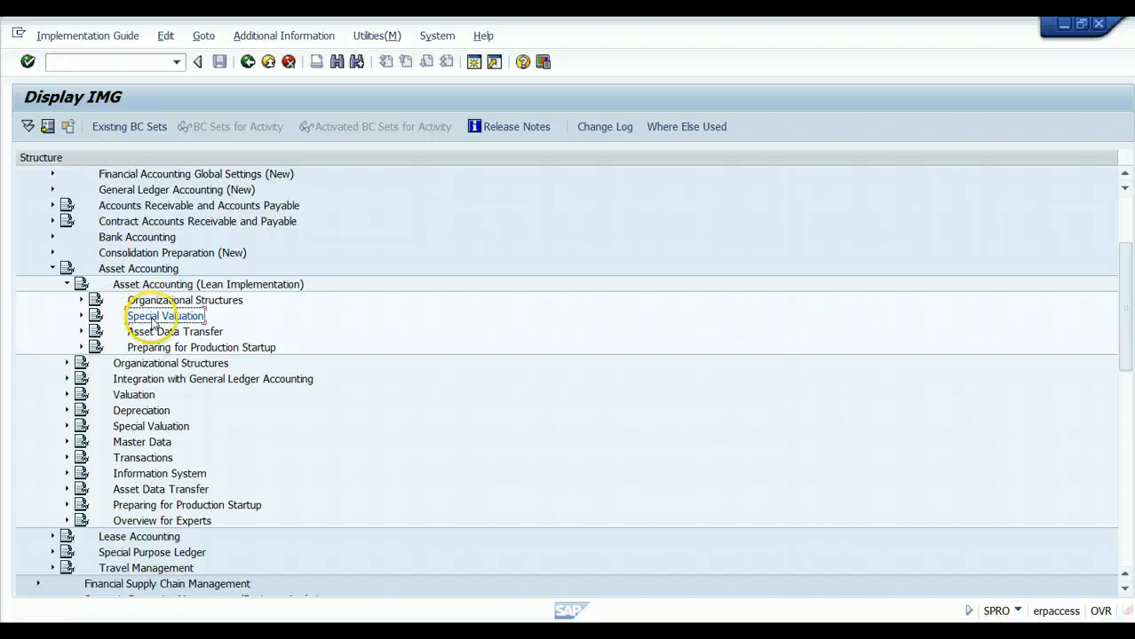
# Step: Read the documentation for Special Valuation in the Lean Implementation section, close it, and expand the node's activities
pyautogui.click(95, 317)
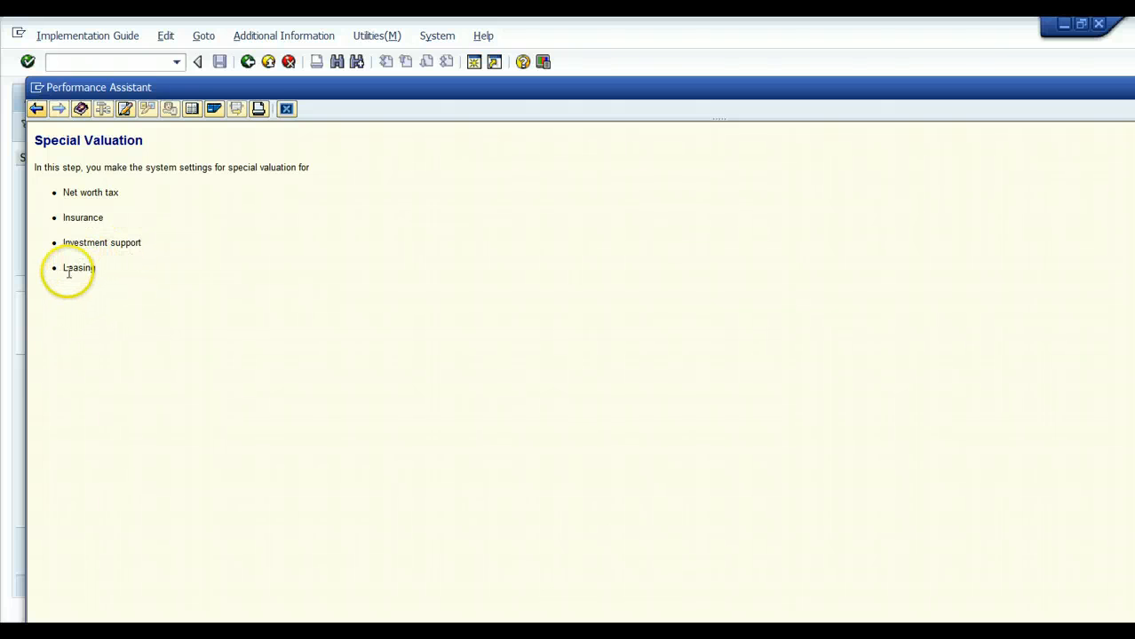
pyautogui.click(286, 109)
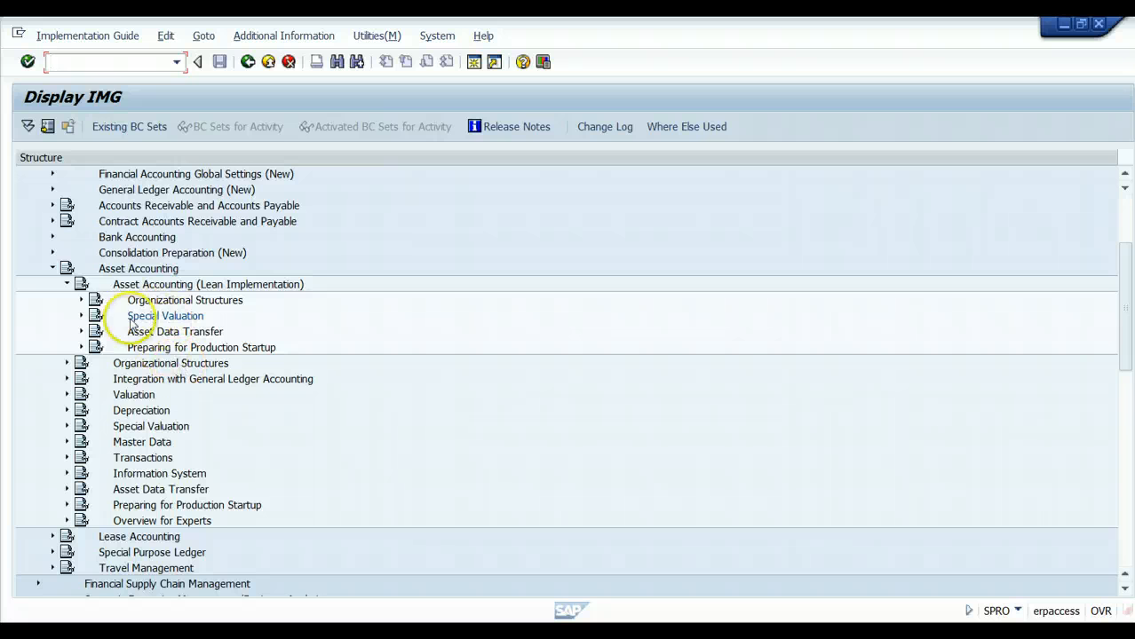
pyautogui.click(81, 317)
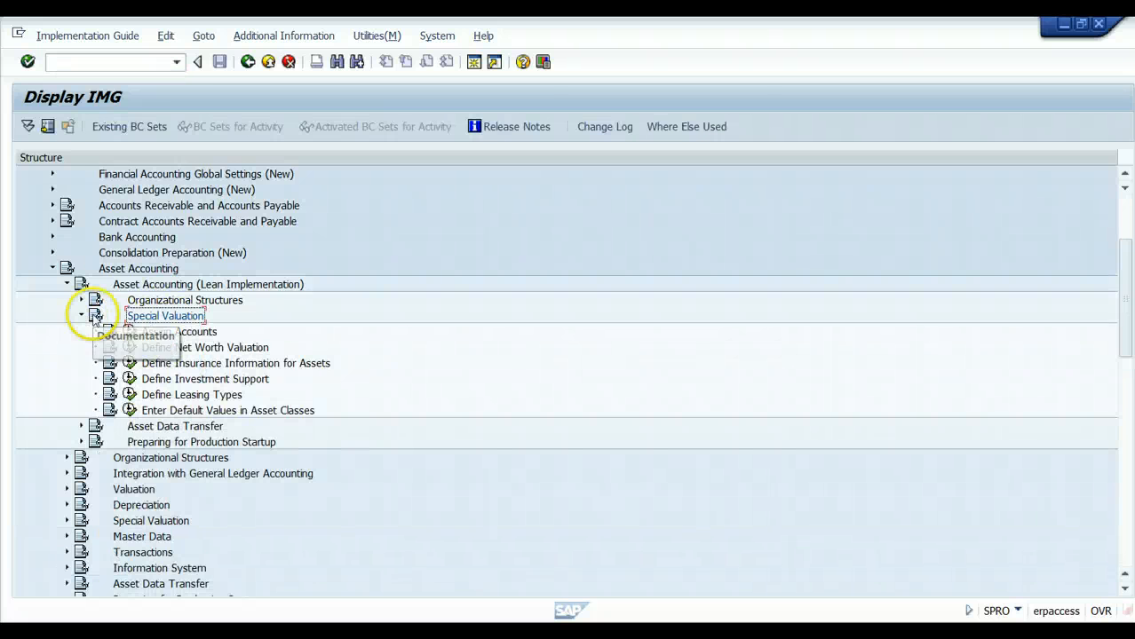
# Step: Under Assign Accounts, open the special reserves for chart of accounts CAUS and account determination 10002, Test Asset 4
pyautogui.click(130, 331)
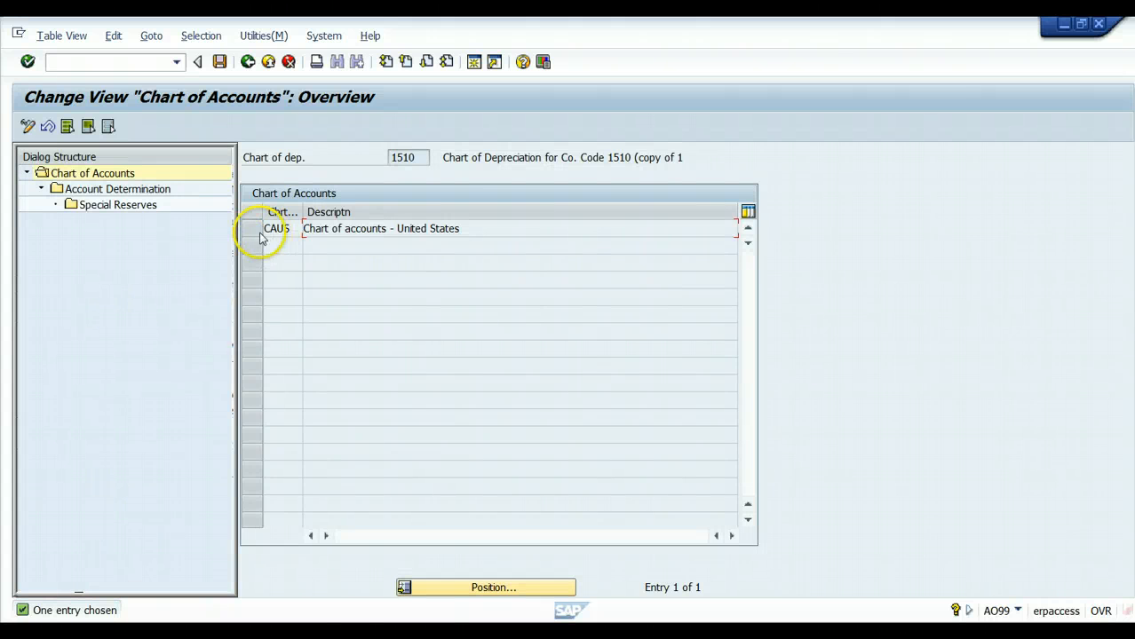
pyautogui.click(253, 230)
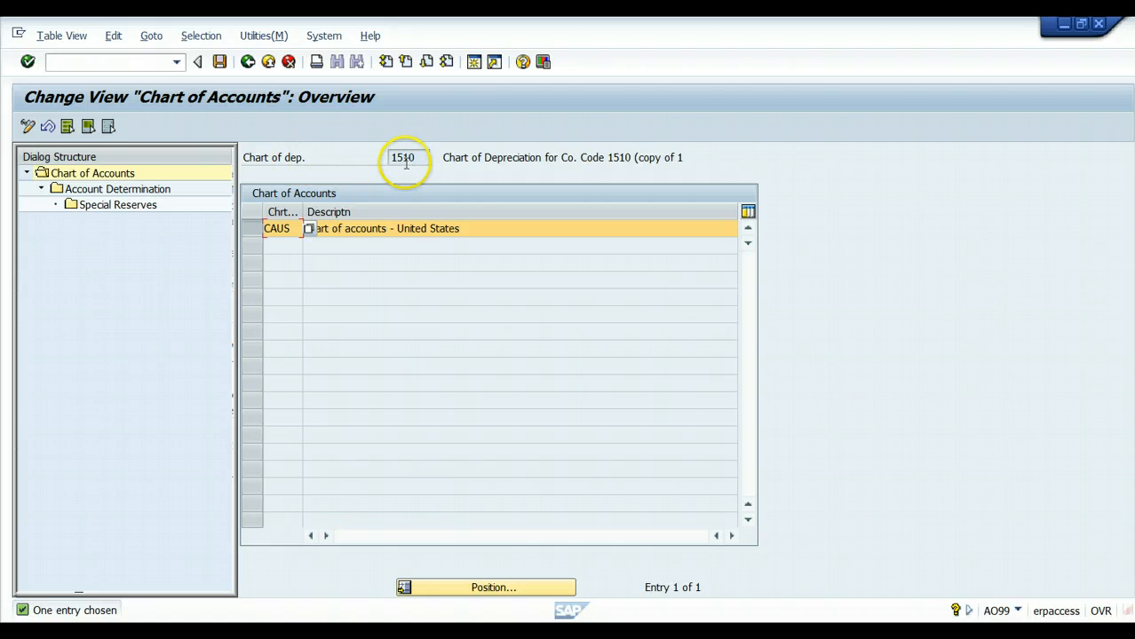
pyautogui.doubleClick(129, 190)
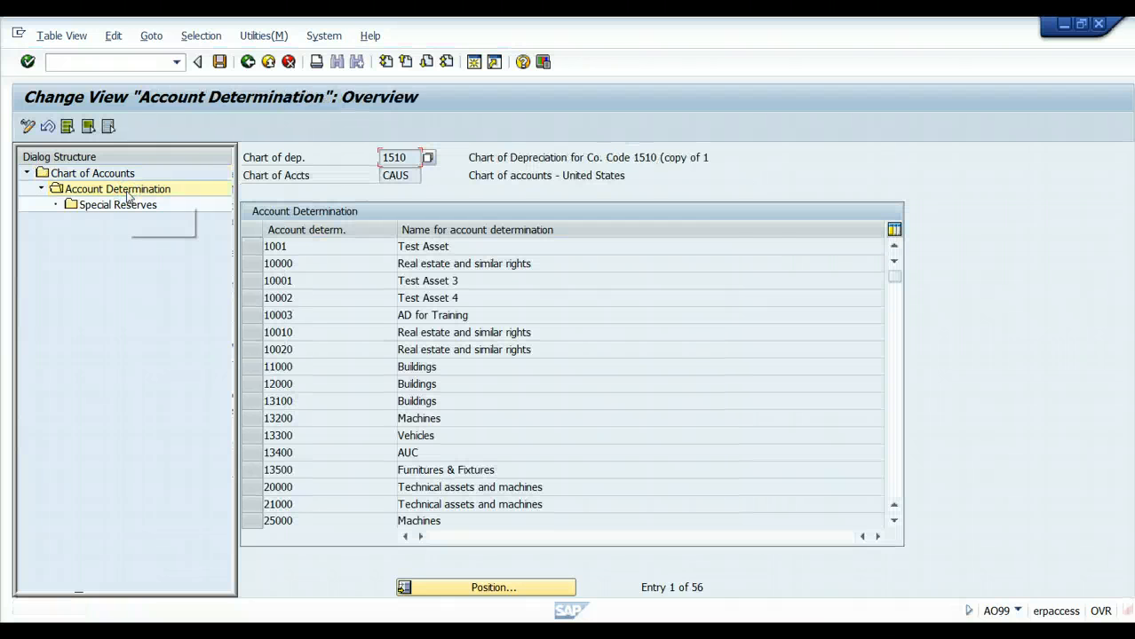
pyautogui.click(252, 299)
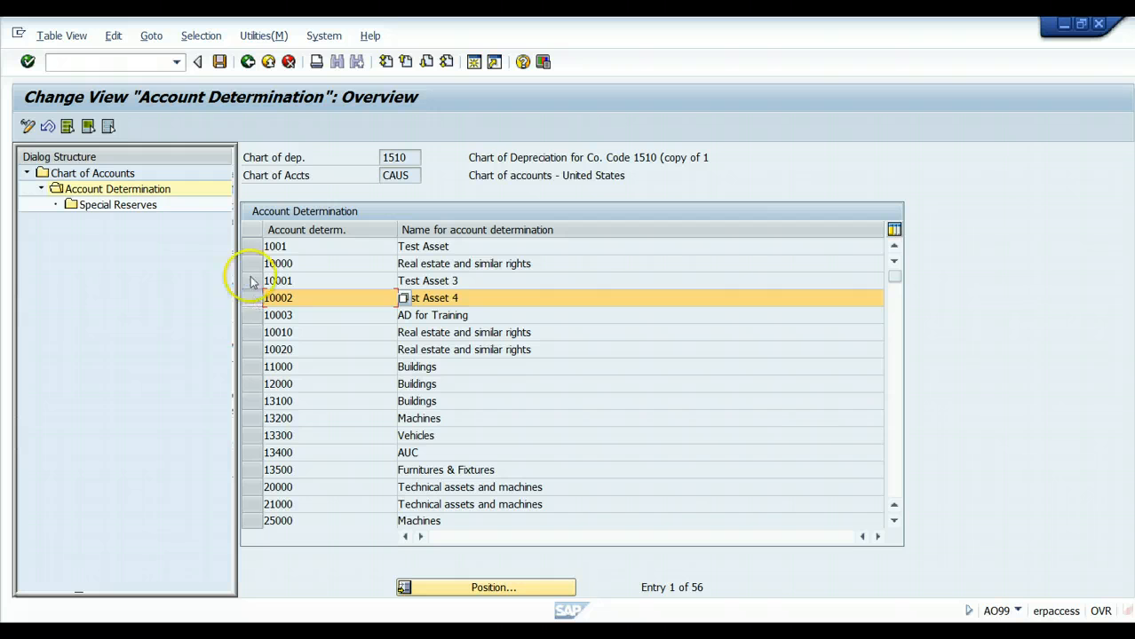
pyautogui.doubleClick(135, 210)
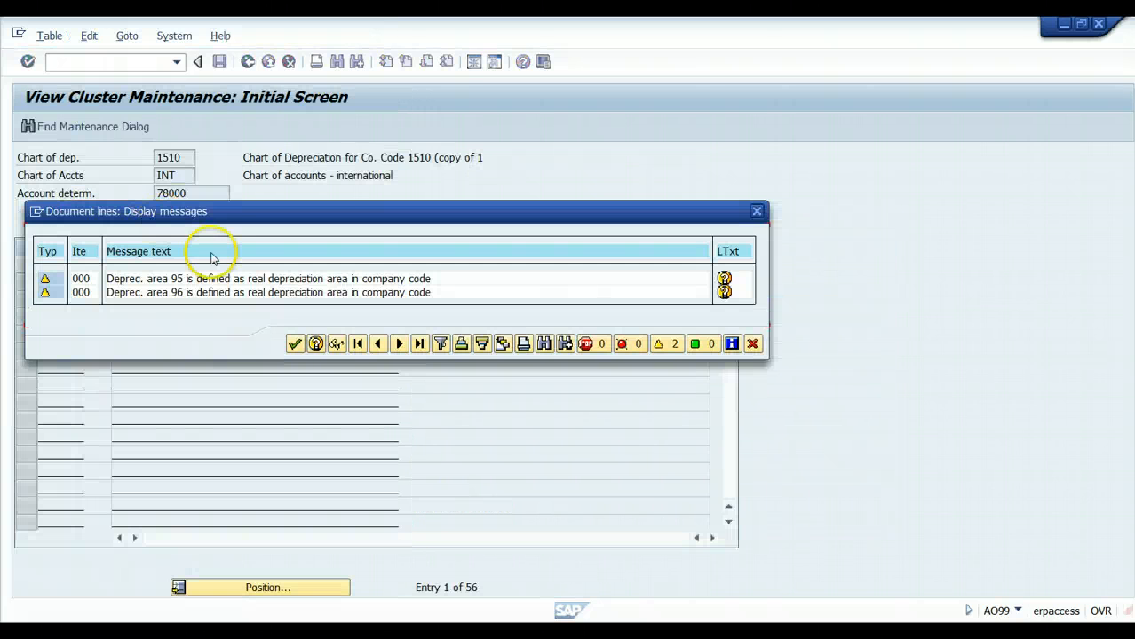
pyautogui.click(294, 344)
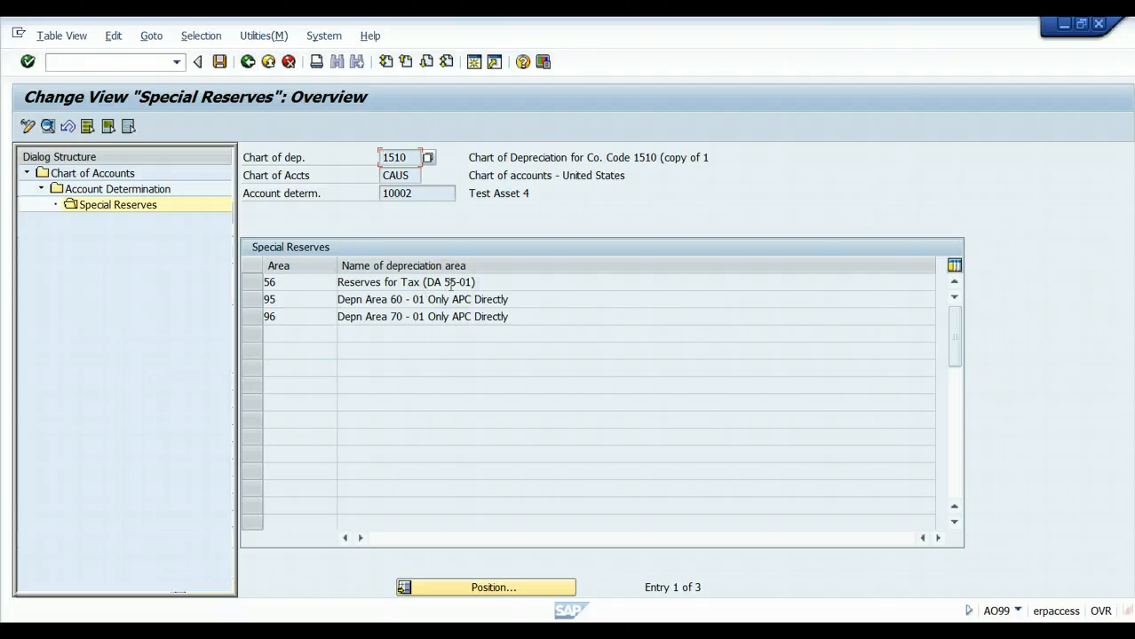
# Step: Examine the special reserves account assignments of depreciation area 56, Reserves for Tax, and return to the implementation guide
pyautogui.click(254, 282)
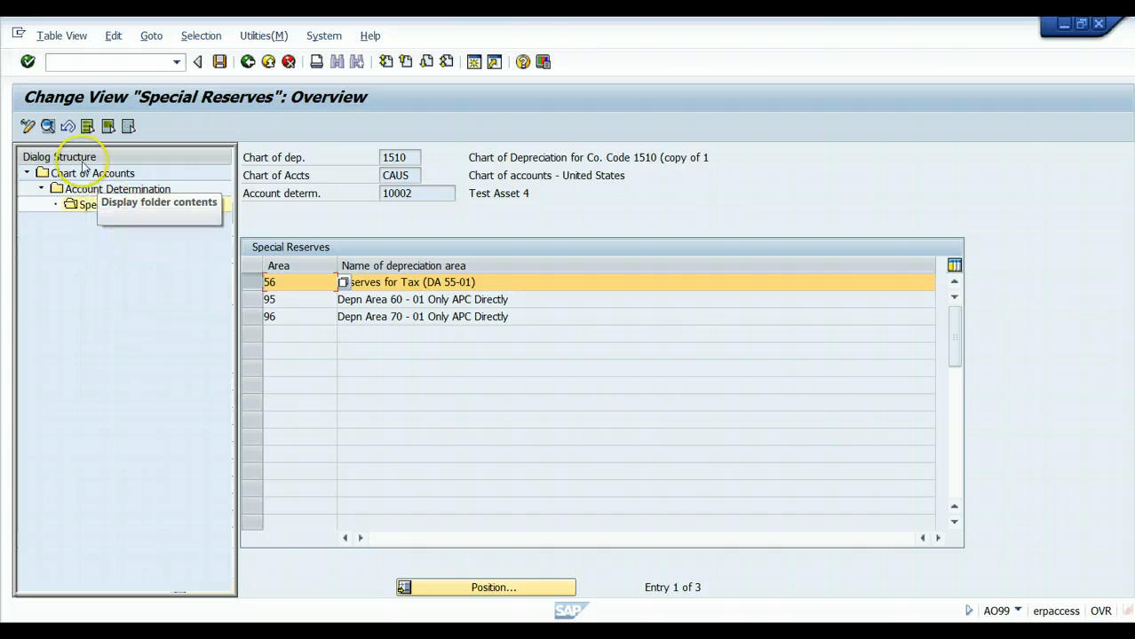
pyautogui.click(47, 126)
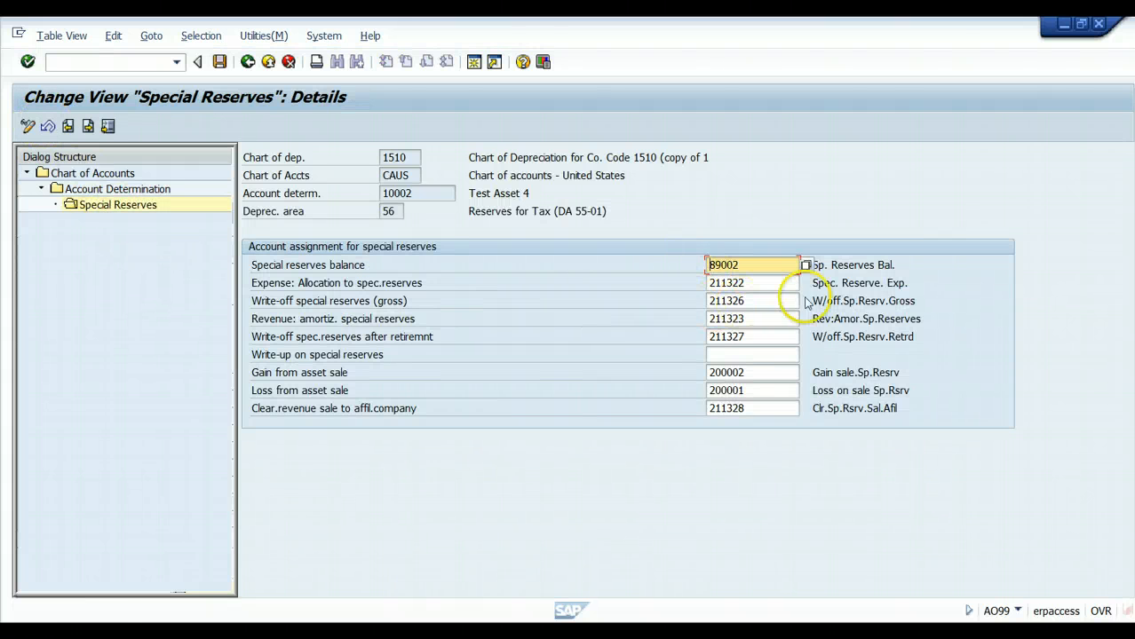
pyautogui.click(731, 355)
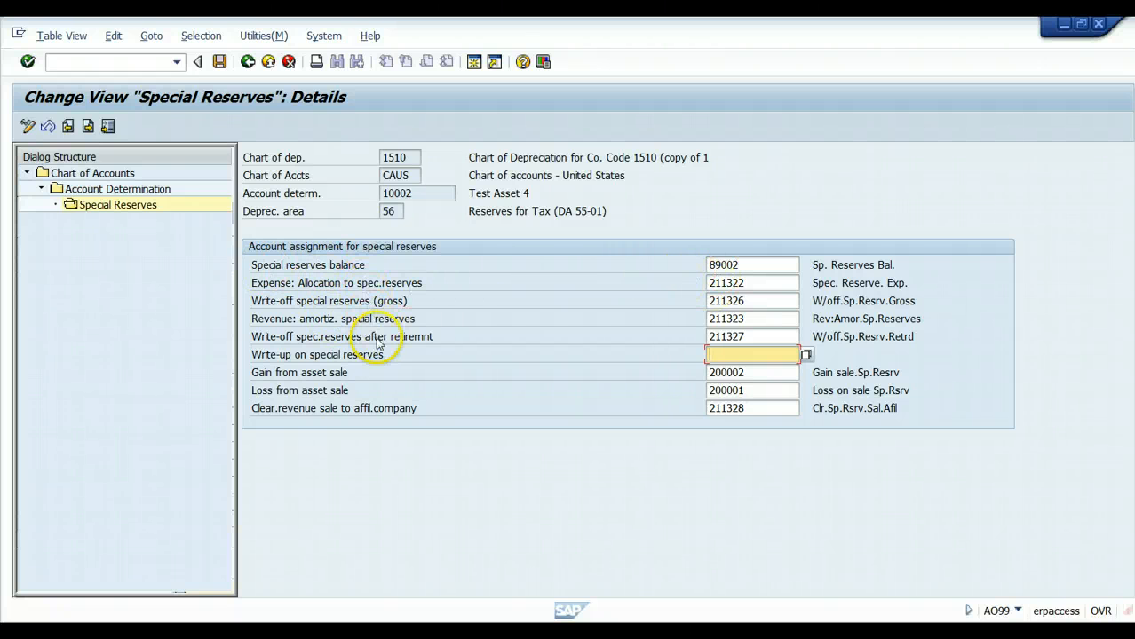
pyautogui.click(248, 61)
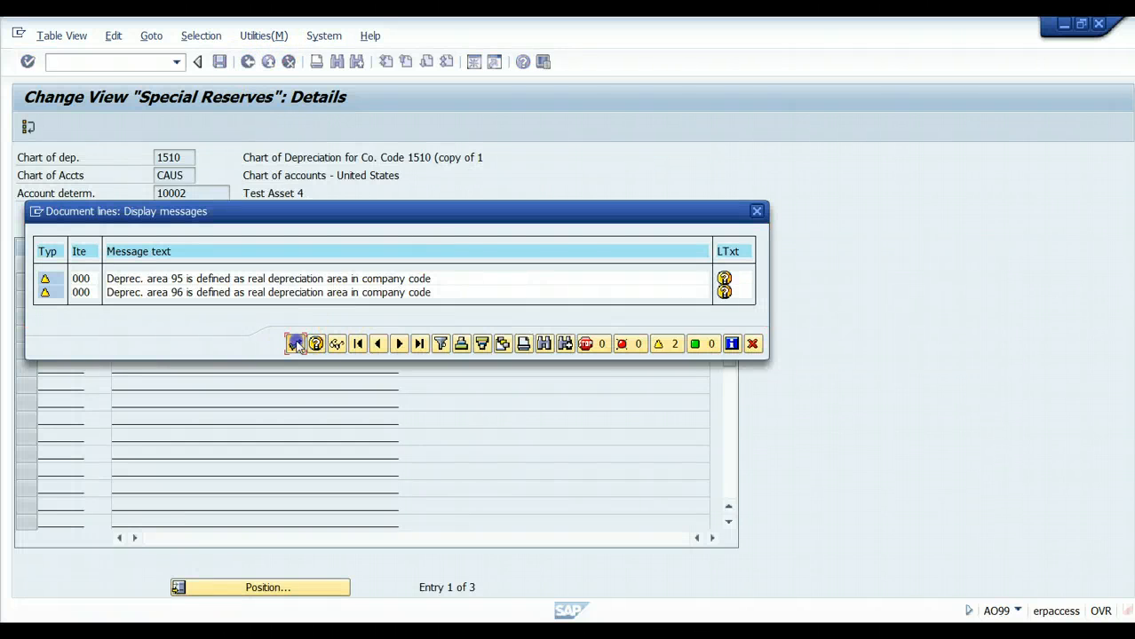
pyautogui.click(296, 343)
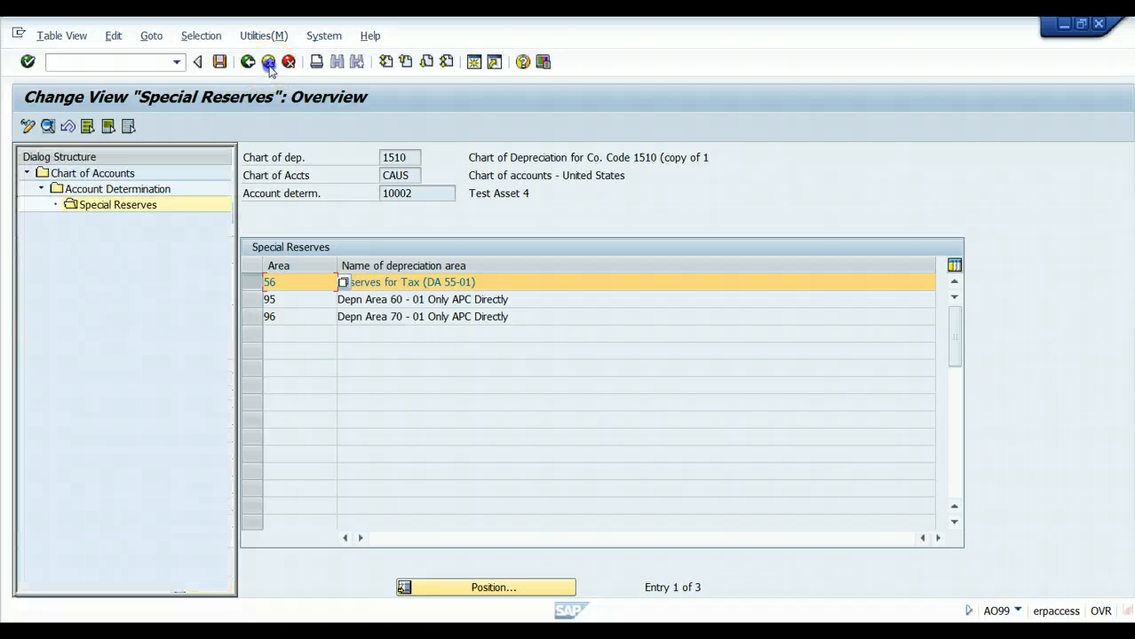
pyautogui.click(268, 61)
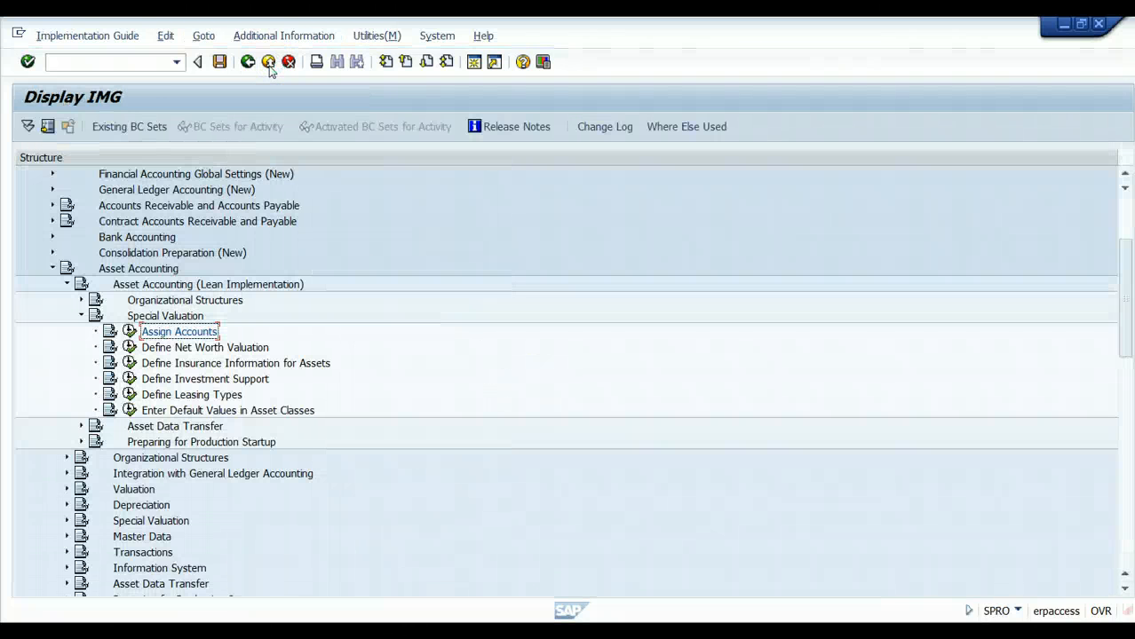
# Step: Under Define Net Worth Valuation, review the property classification keys and close the activity list
pyautogui.click(129, 347)
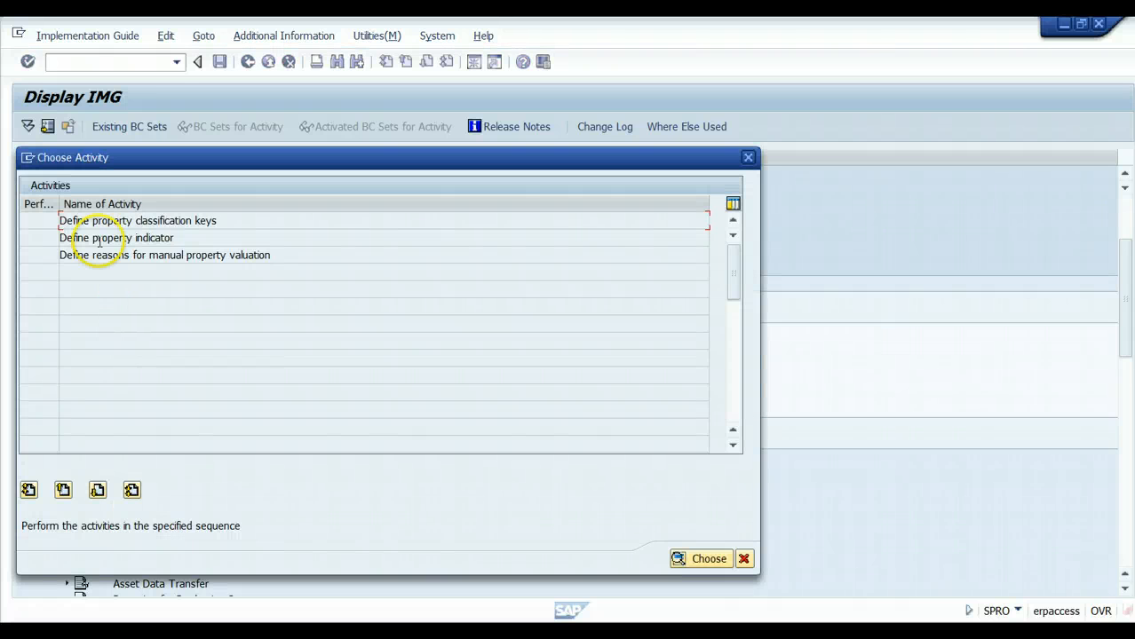
pyautogui.doubleClick(172, 221)
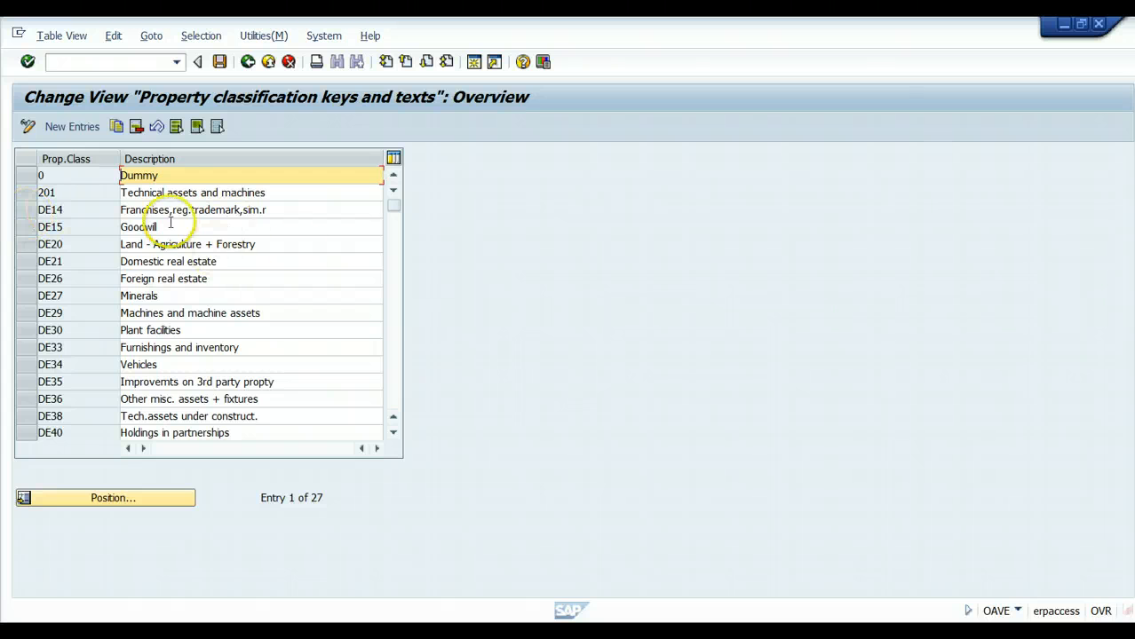
pyautogui.click(247, 62)
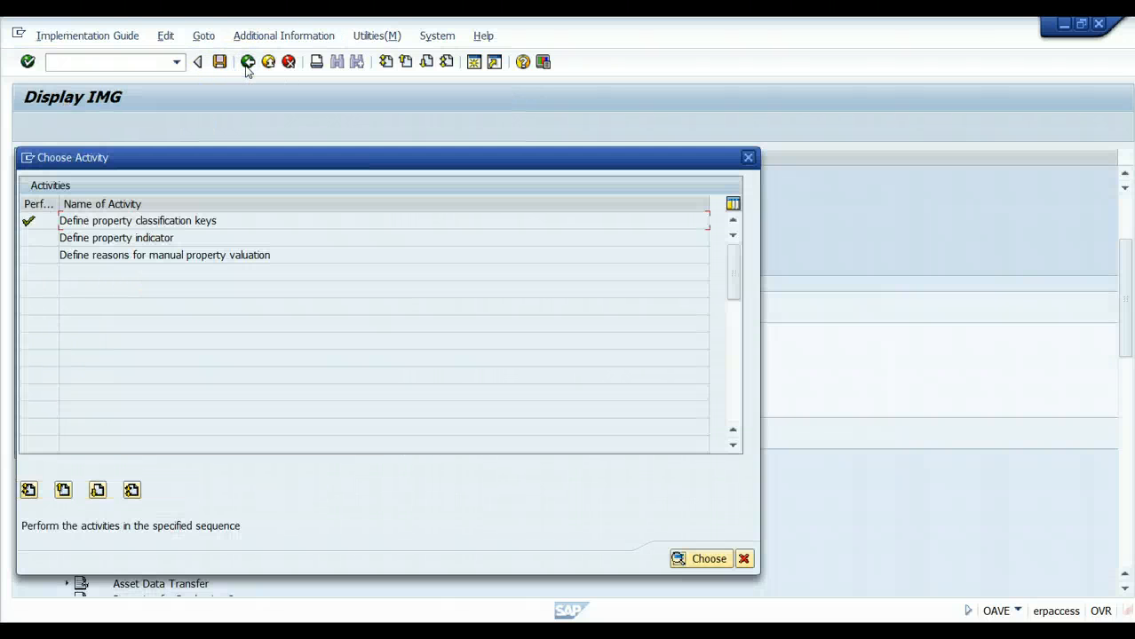
pyautogui.click(744, 558)
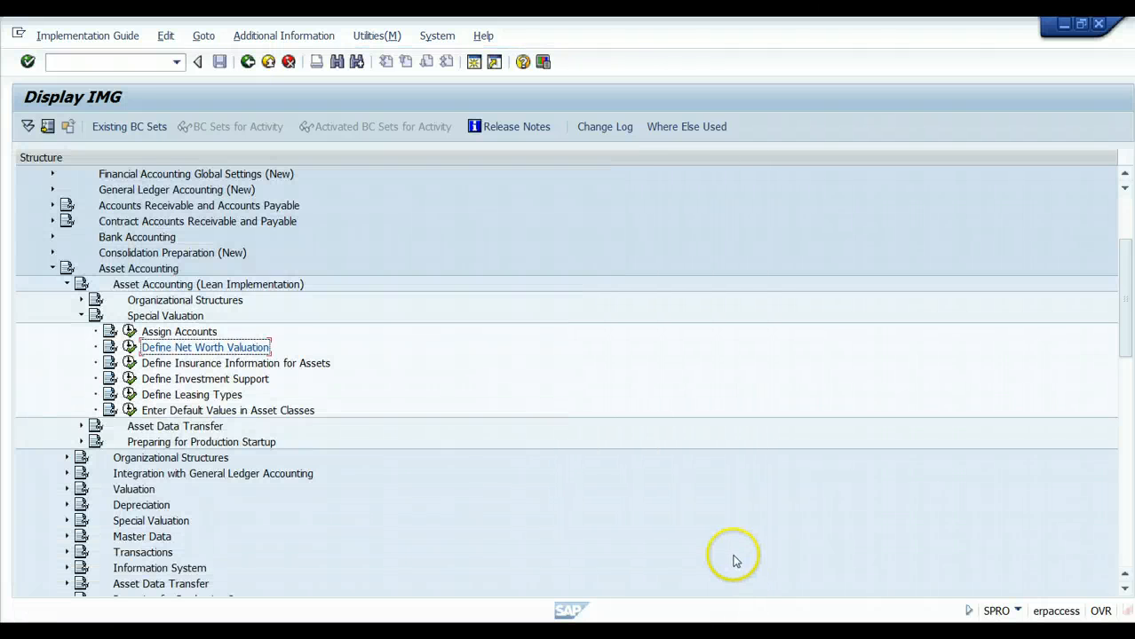
# Step: Review the activities offered under Define Insurance Information for Assets and close the list
pyautogui.click(129, 363)
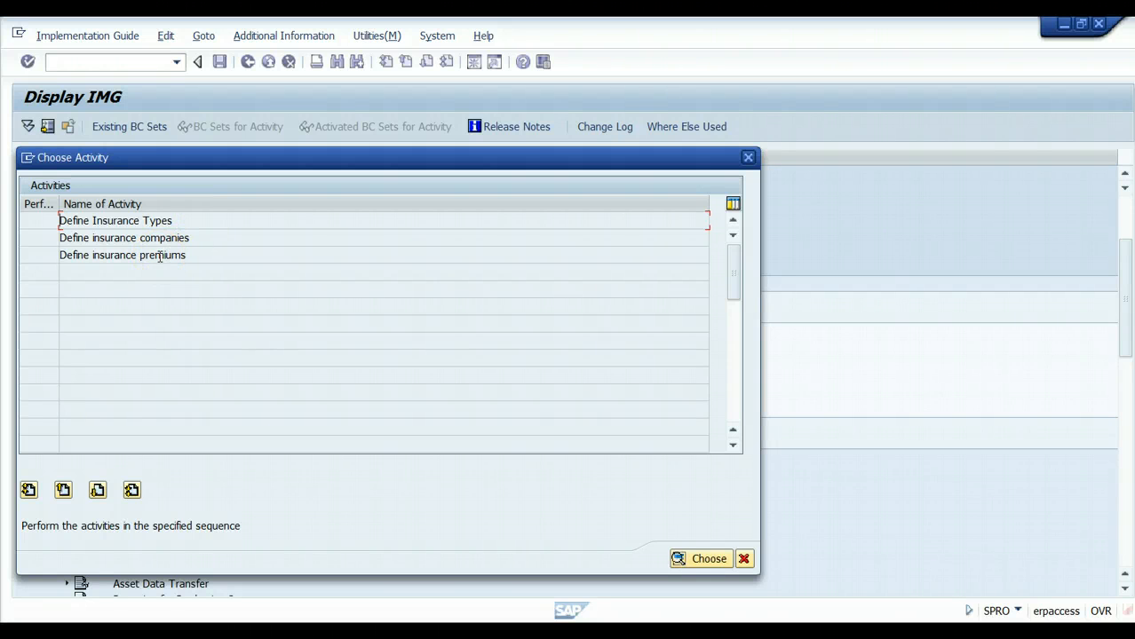
pyautogui.click(744, 559)
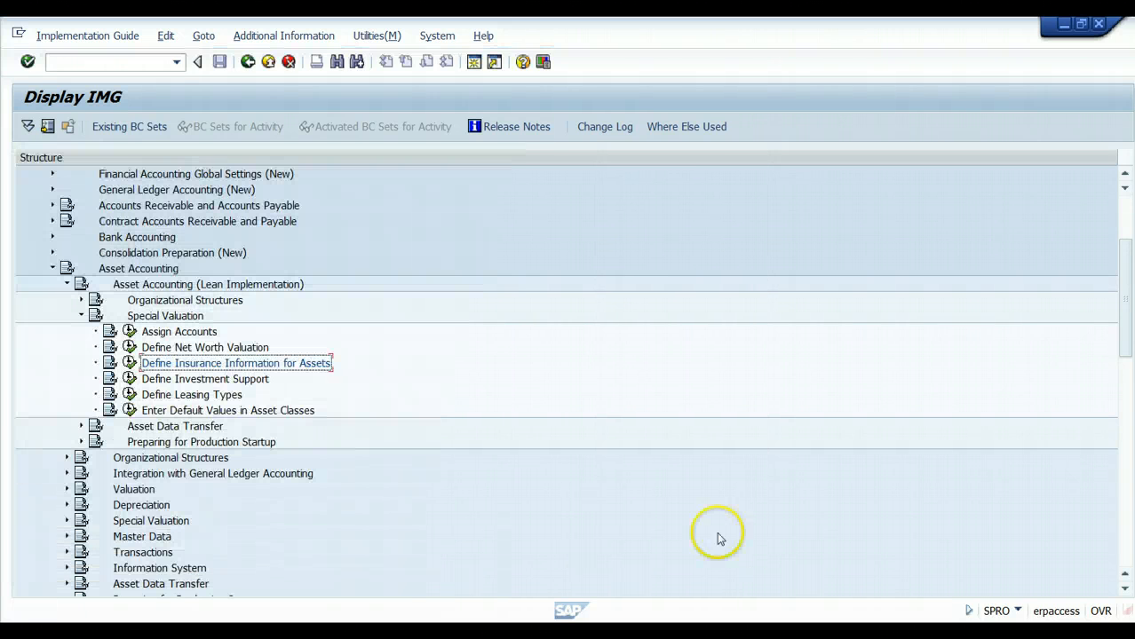
# Step: Under Define Investment Support, open the APC reduction depreciation areas of support measure 26 in chart of depreciation 1510
pyautogui.click(129, 380)
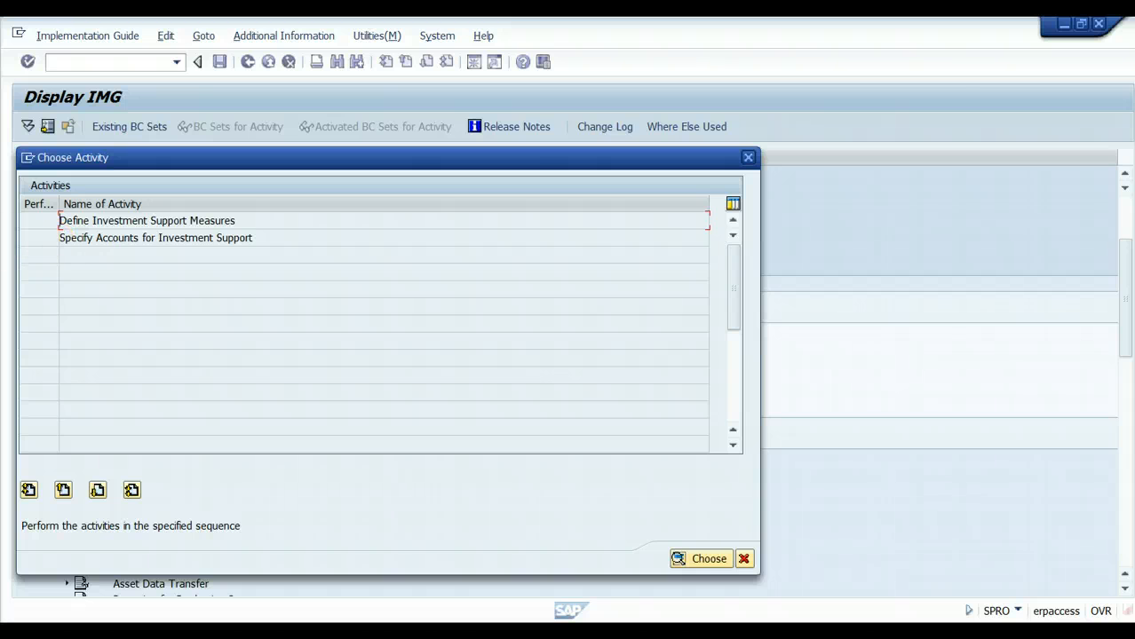
pyautogui.doubleClick(127, 222)
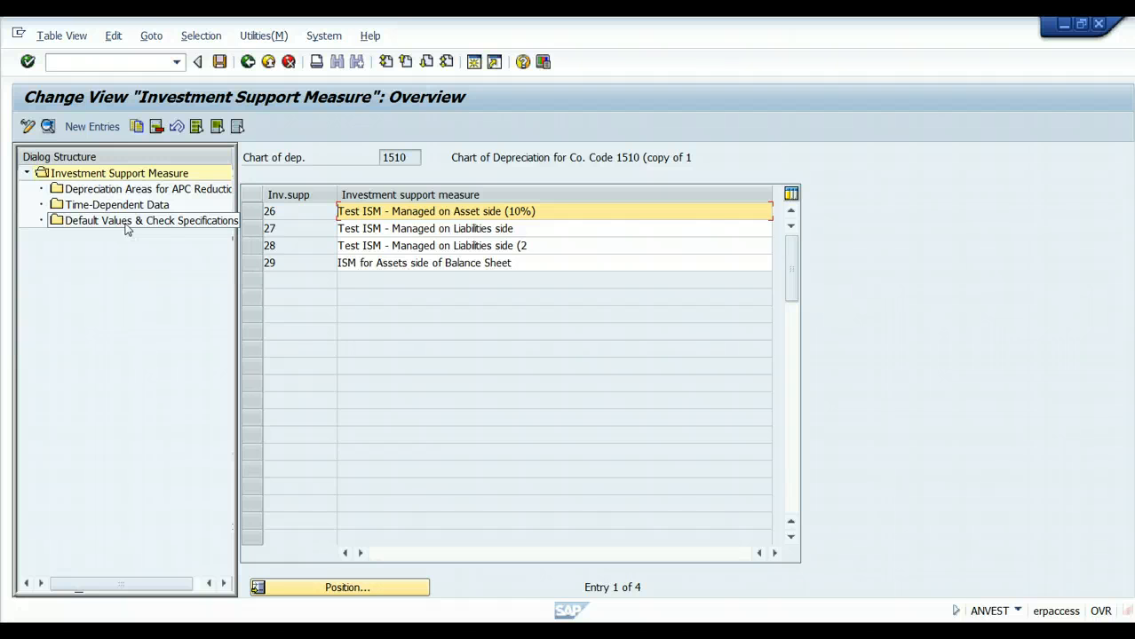
pyautogui.click(234, 220)
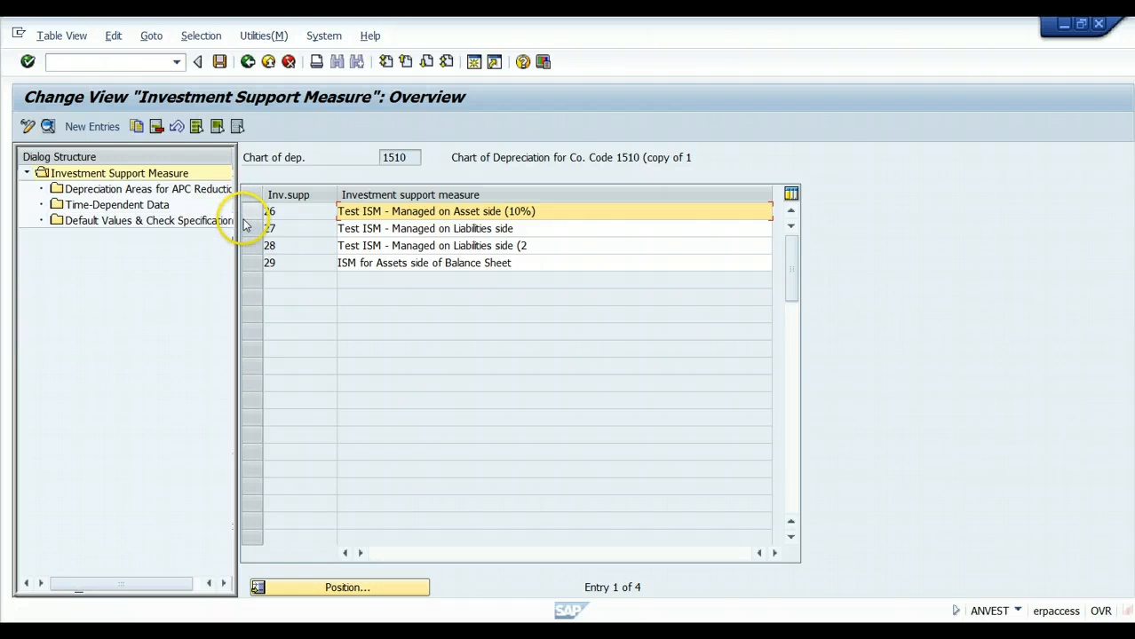
pyautogui.click(257, 215)
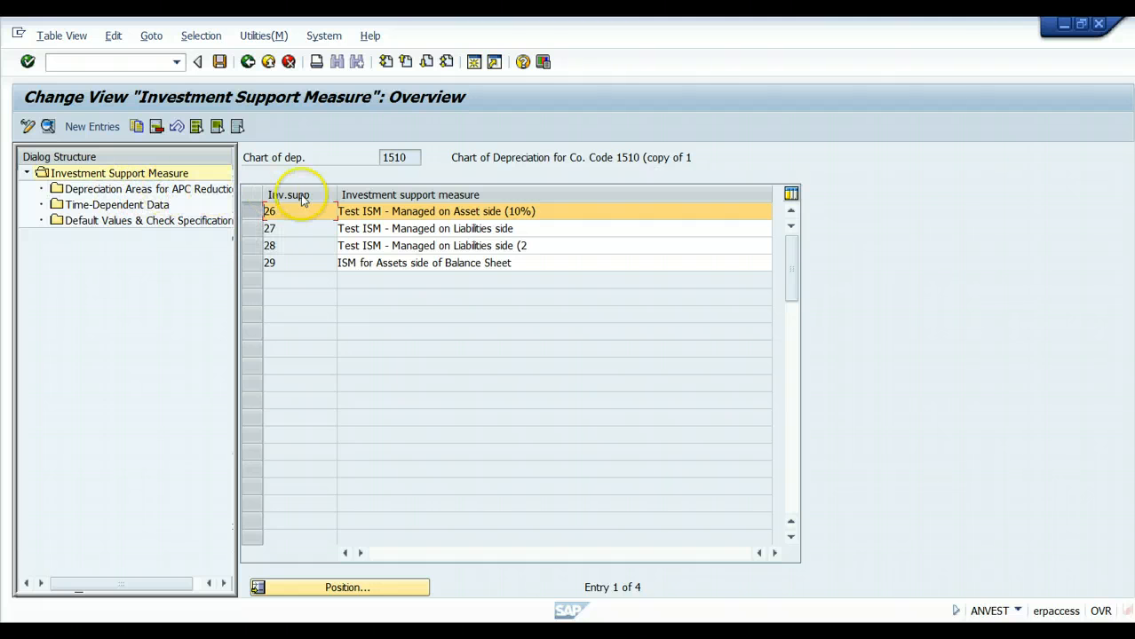
pyautogui.click(178, 193)
pyautogui.doubleClick(177, 194)
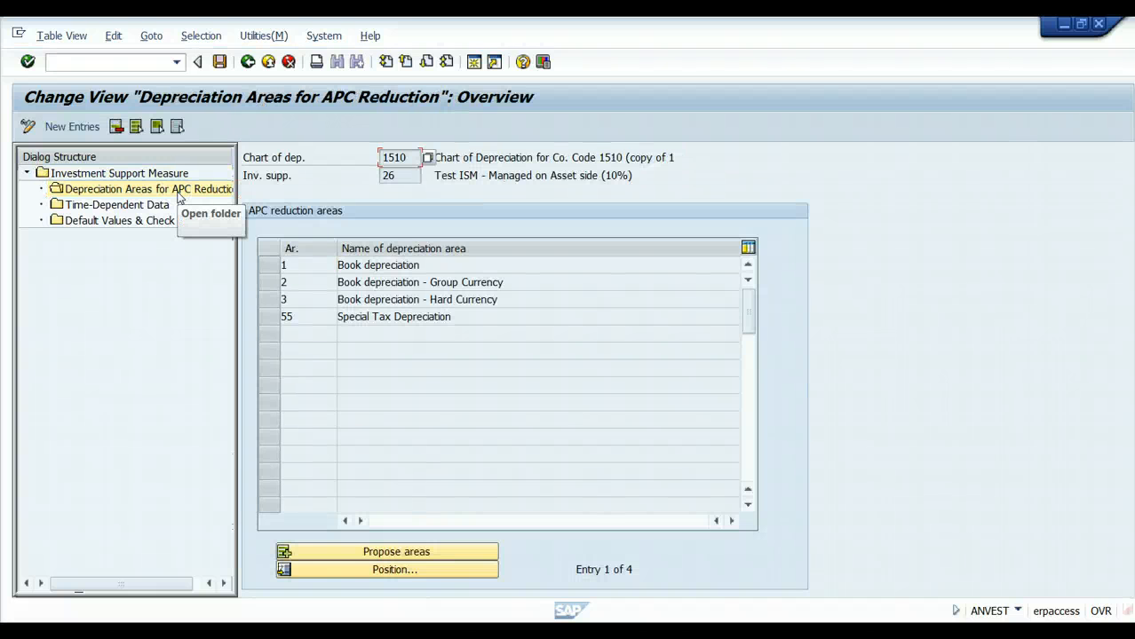
# Step: Check the time-dependent data of investment support measure 26 and return to the implementation guide
pyautogui.doubleClick(151, 209)
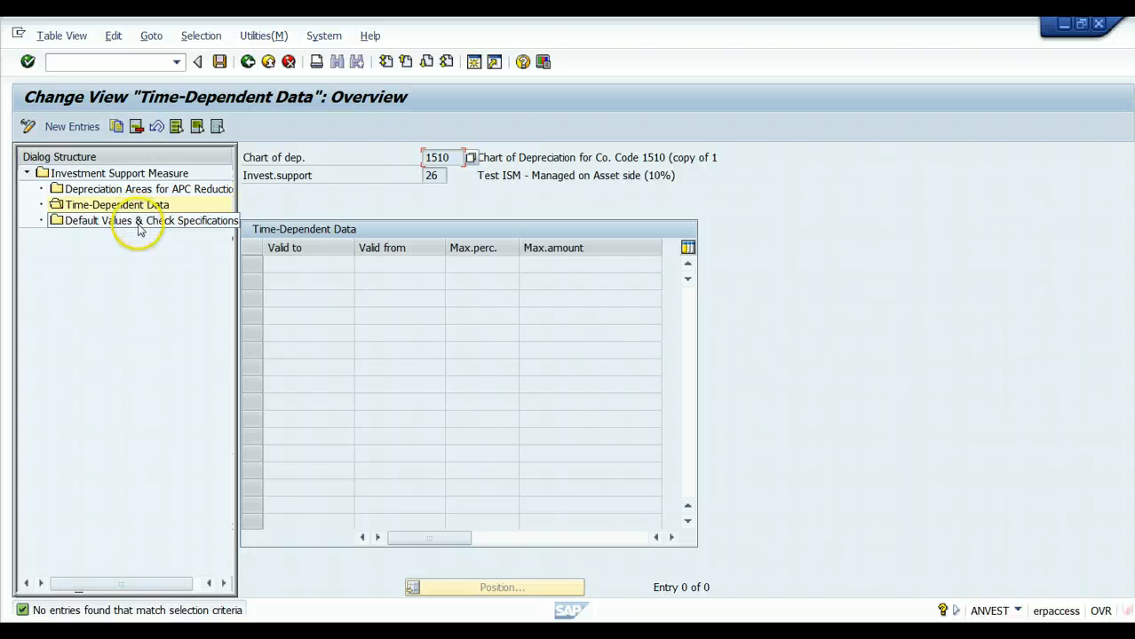
pyautogui.click(124, 174)
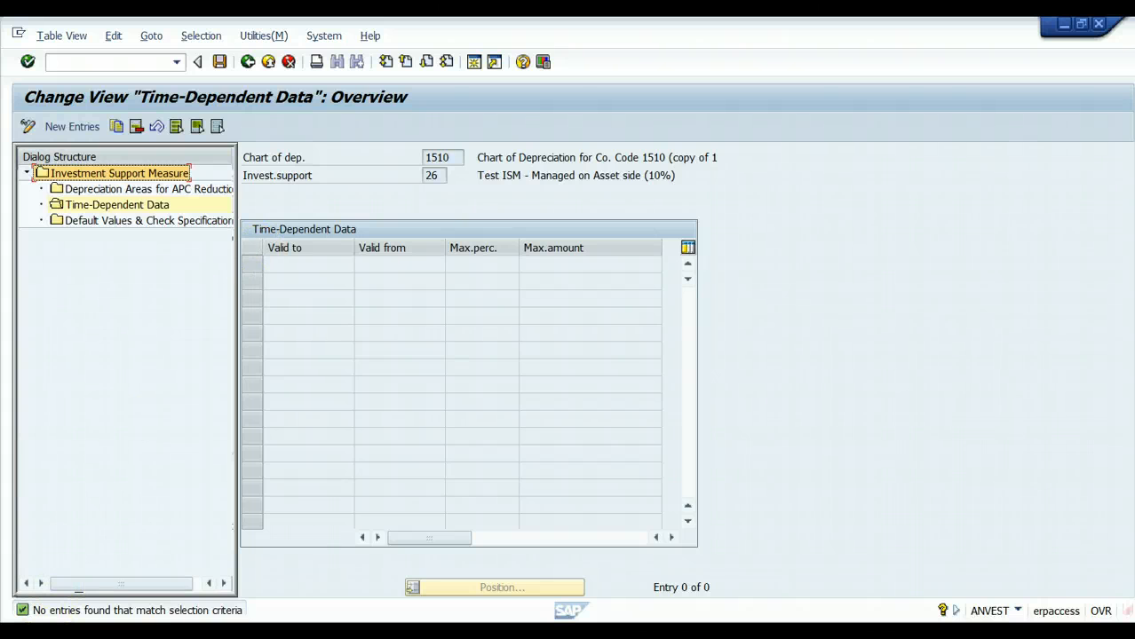
pyautogui.press('F3')
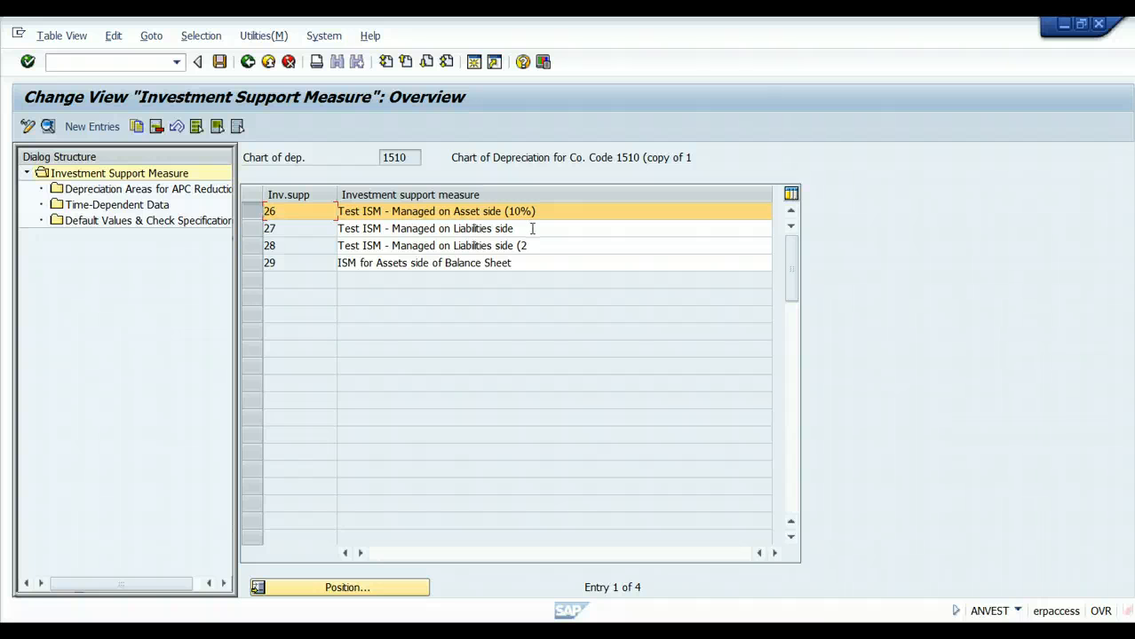
pyautogui.click(532, 228)
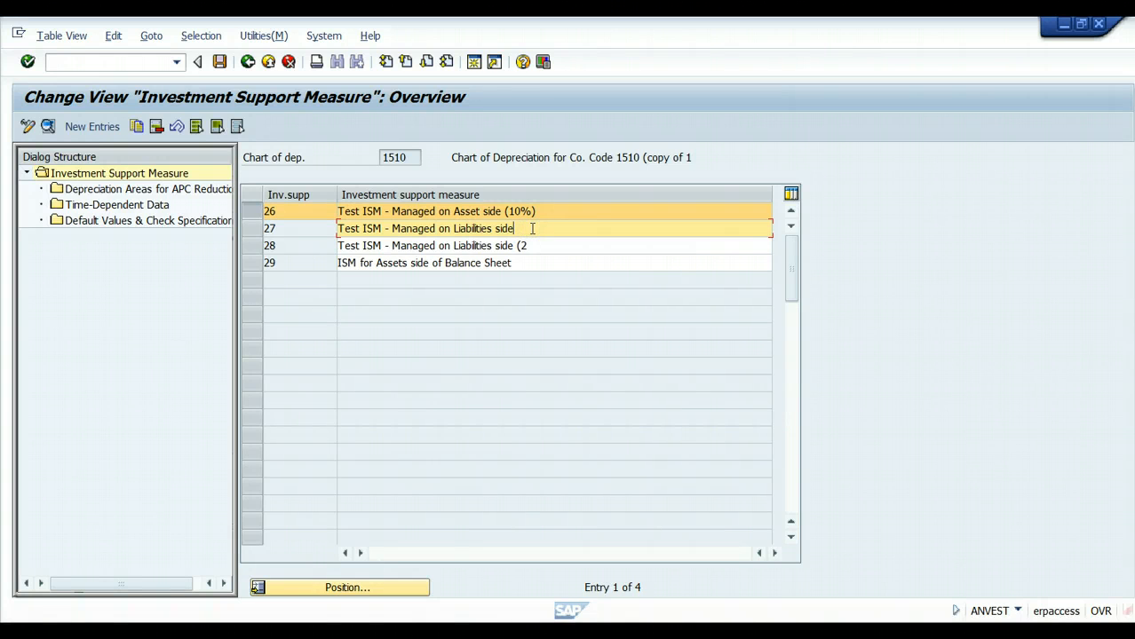
pyautogui.click(249, 63)
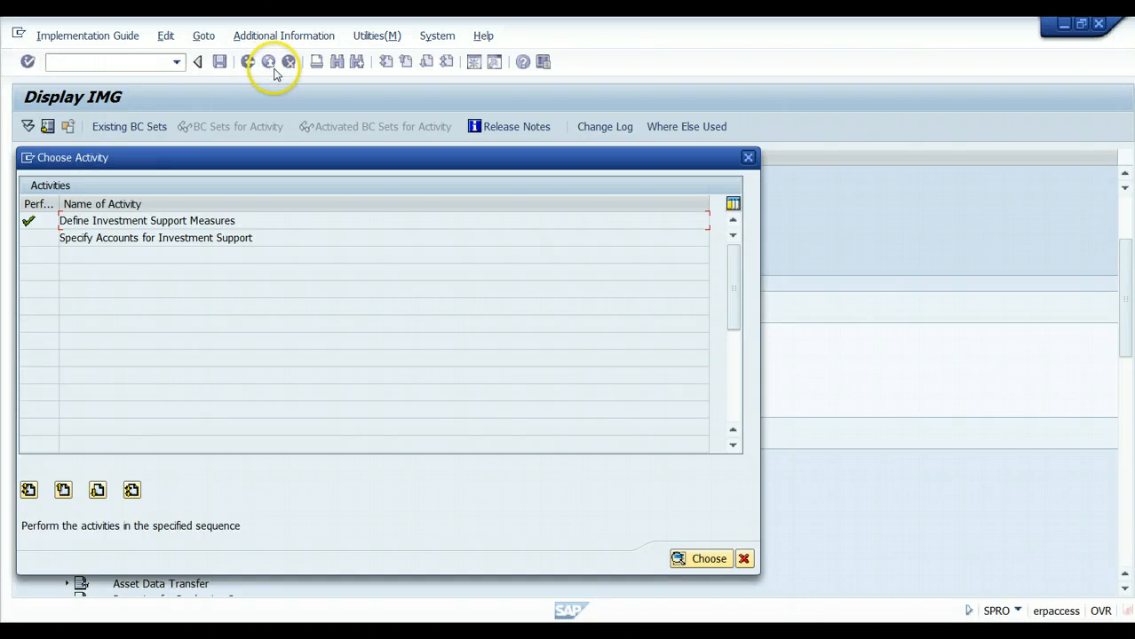
pyautogui.click(743, 558)
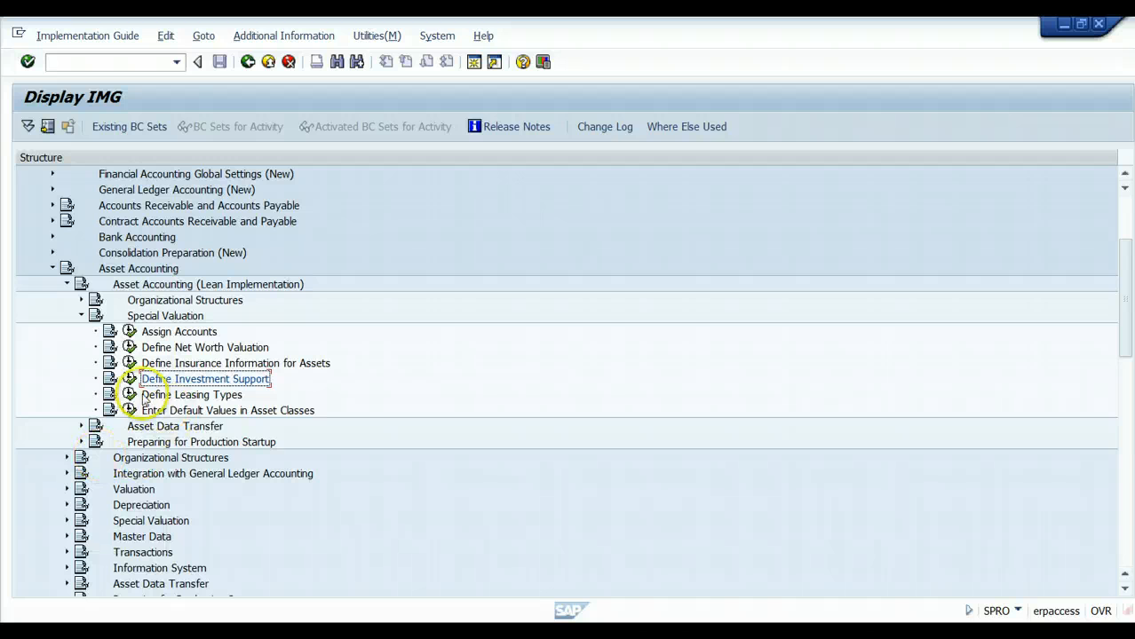
# Step: Under Define Leasing Types, examine the details of leasing type L1, Capital lease, and return to the implementation guide
pyautogui.click(129, 394)
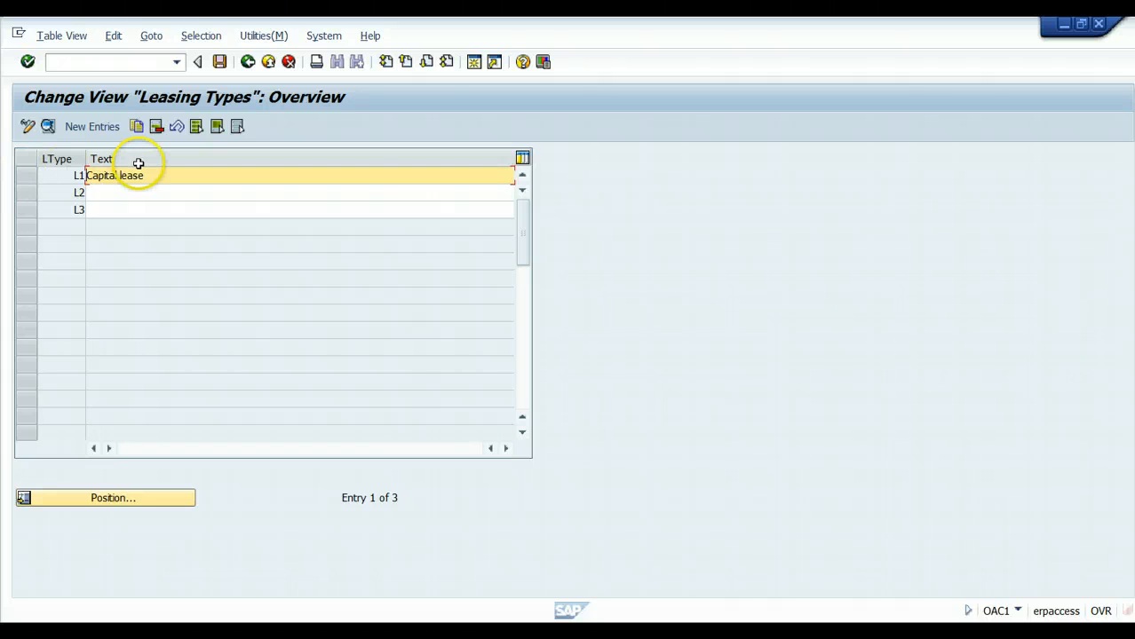
pyautogui.click(29, 174)
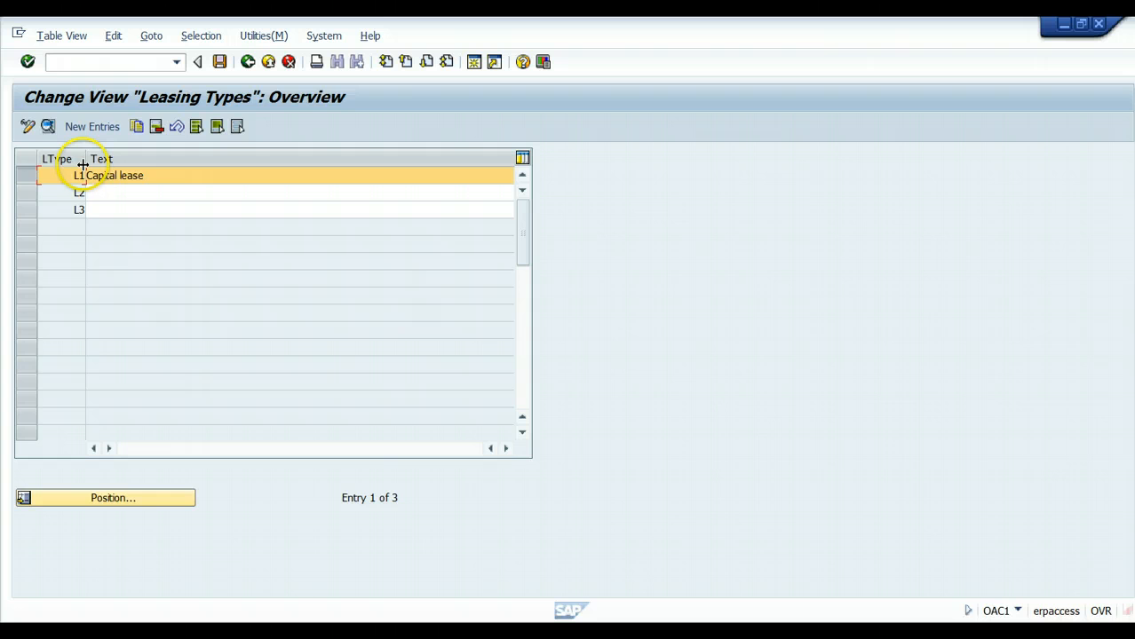
pyautogui.click(48, 127)
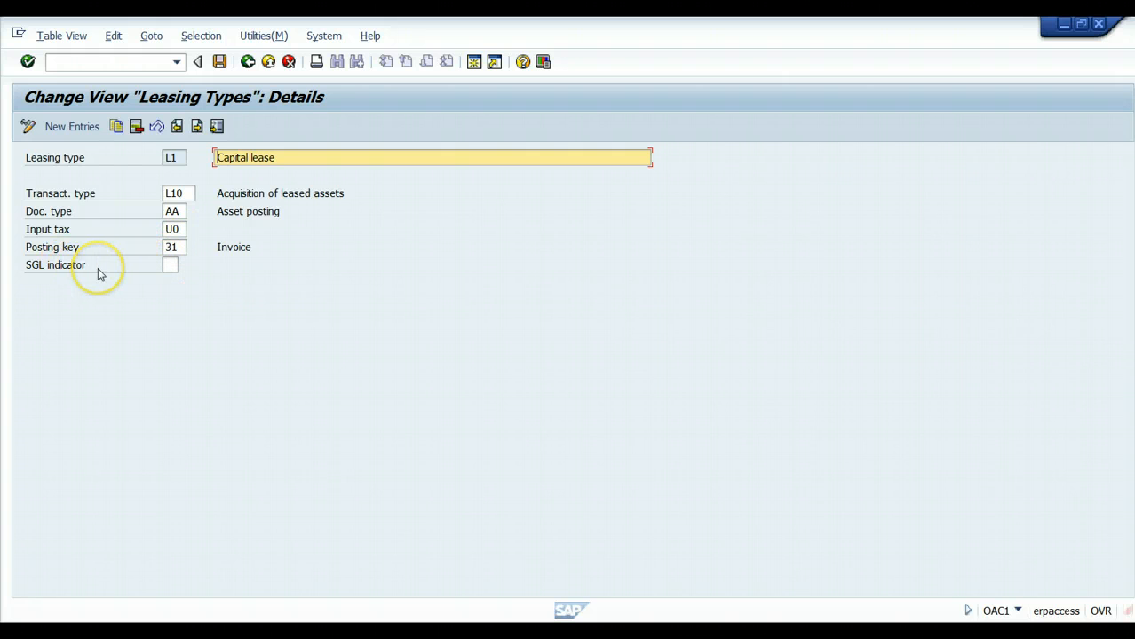
pyautogui.click(270, 63)
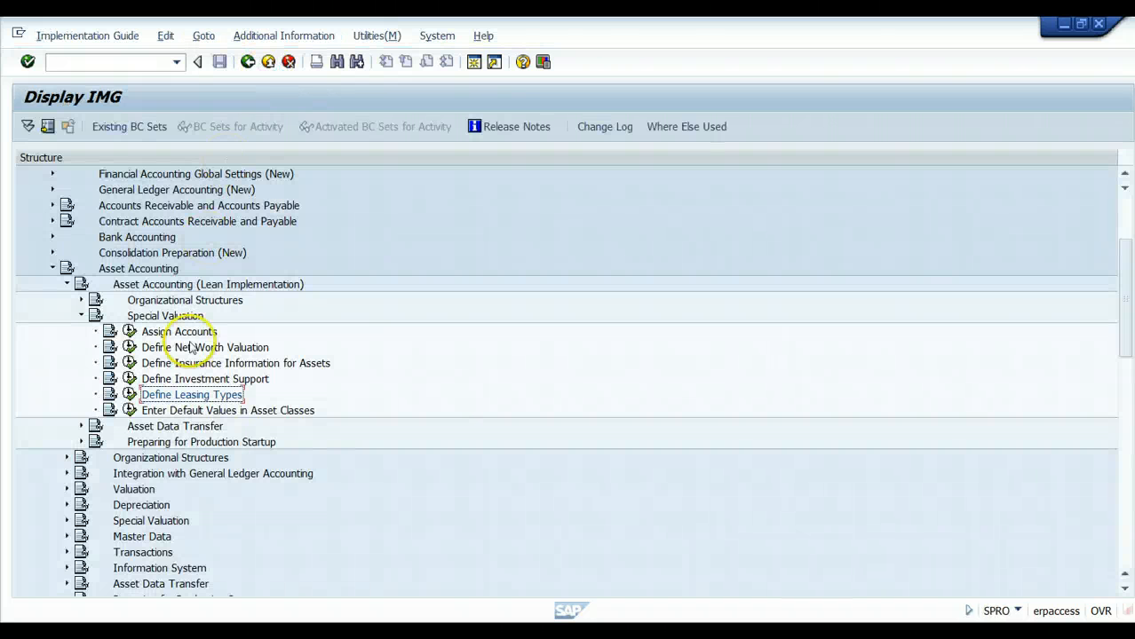
# Step: Review the activities offered under Enter Default Values in Asset Classes and close the list
pyautogui.click(129, 410)
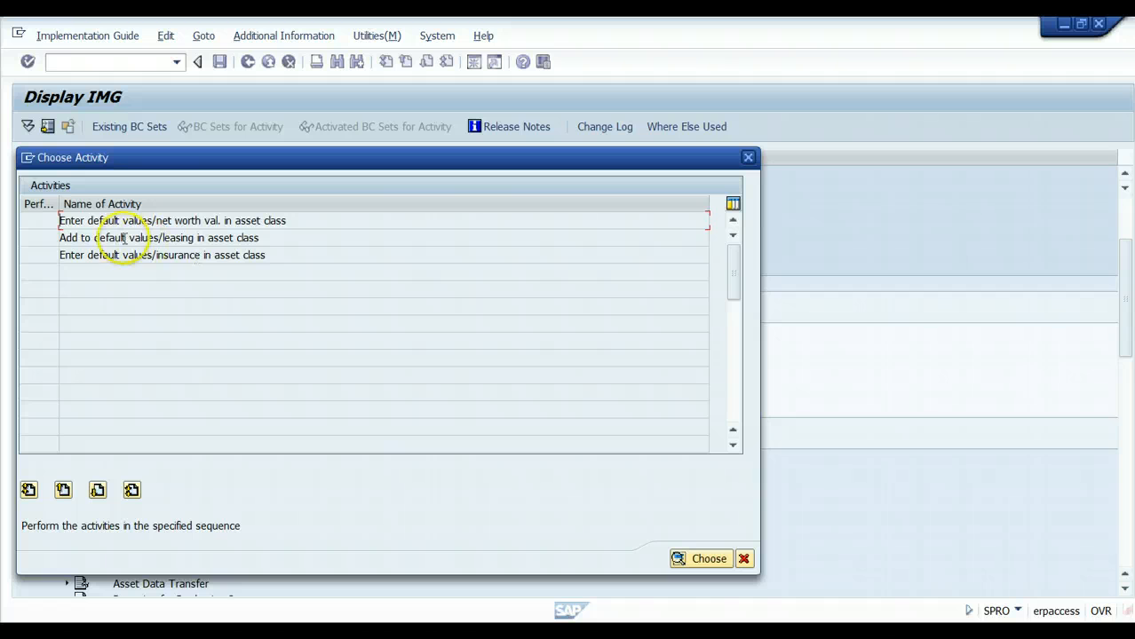
pyautogui.click(744, 559)
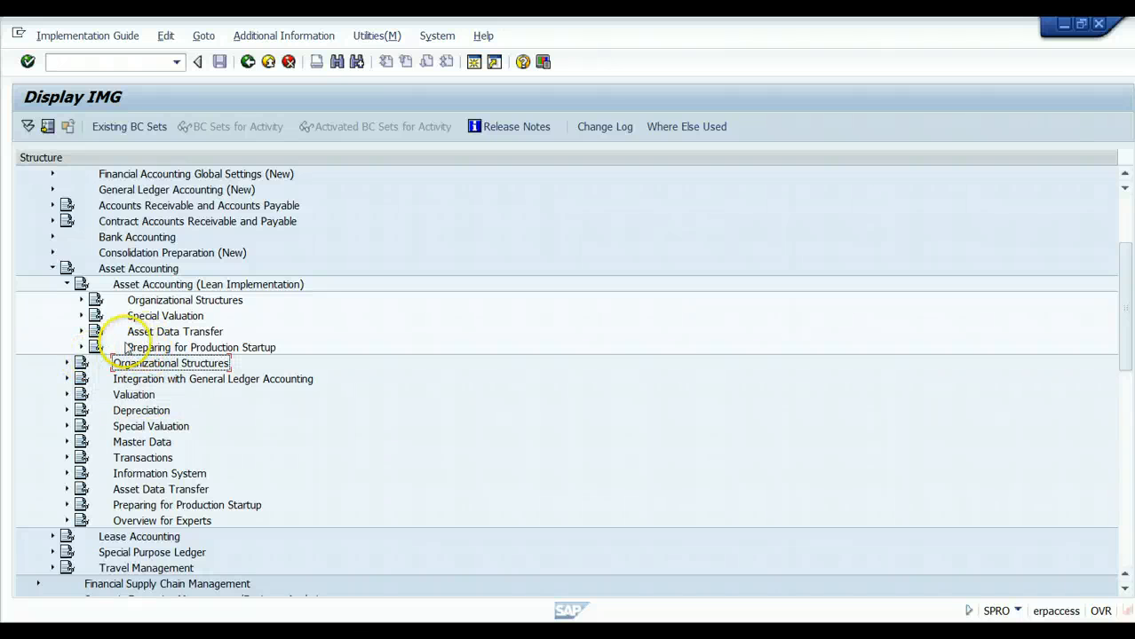
# Step: Under Asset Data Transfer, open Set Company Code Status and select company code 1510
pyautogui.click(81, 332)
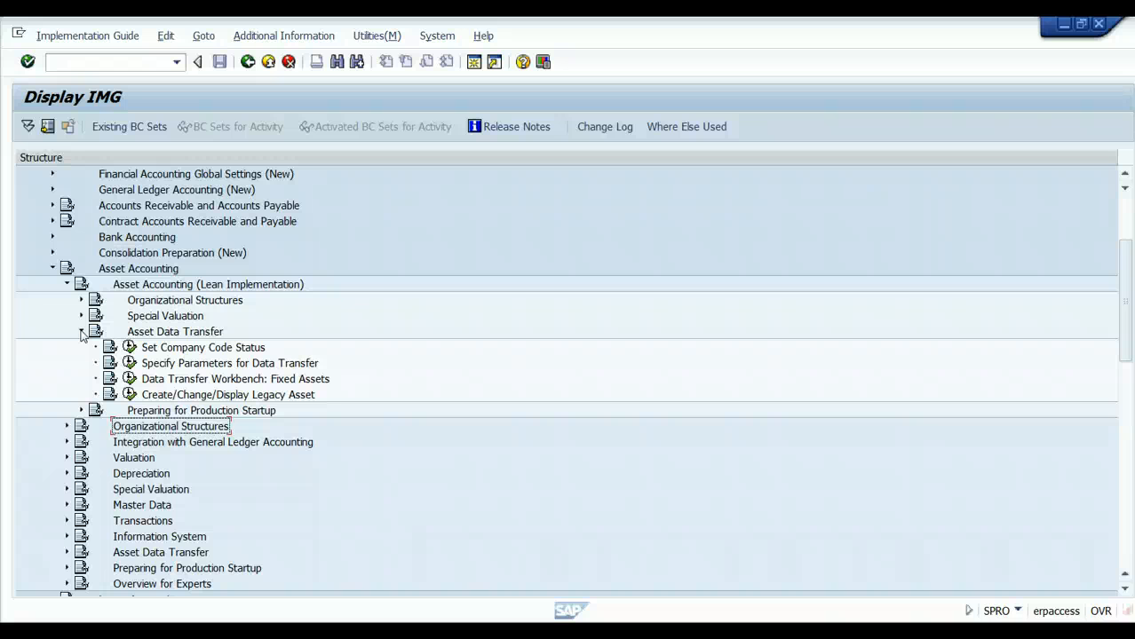
pyautogui.click(129, 347)
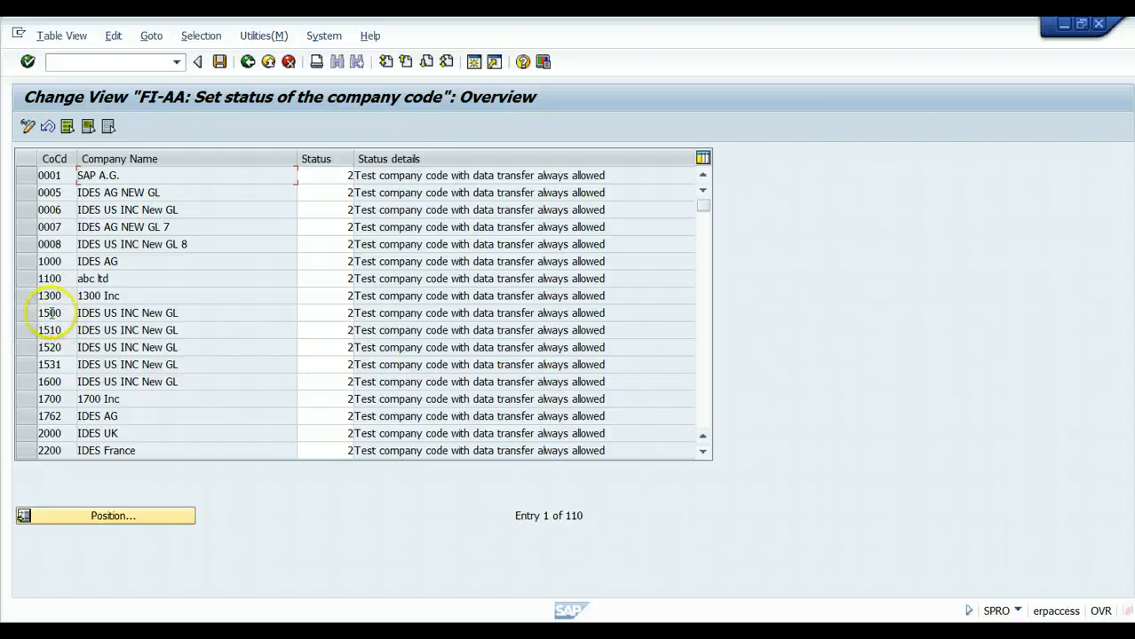
pyautogui.click(25, 331)
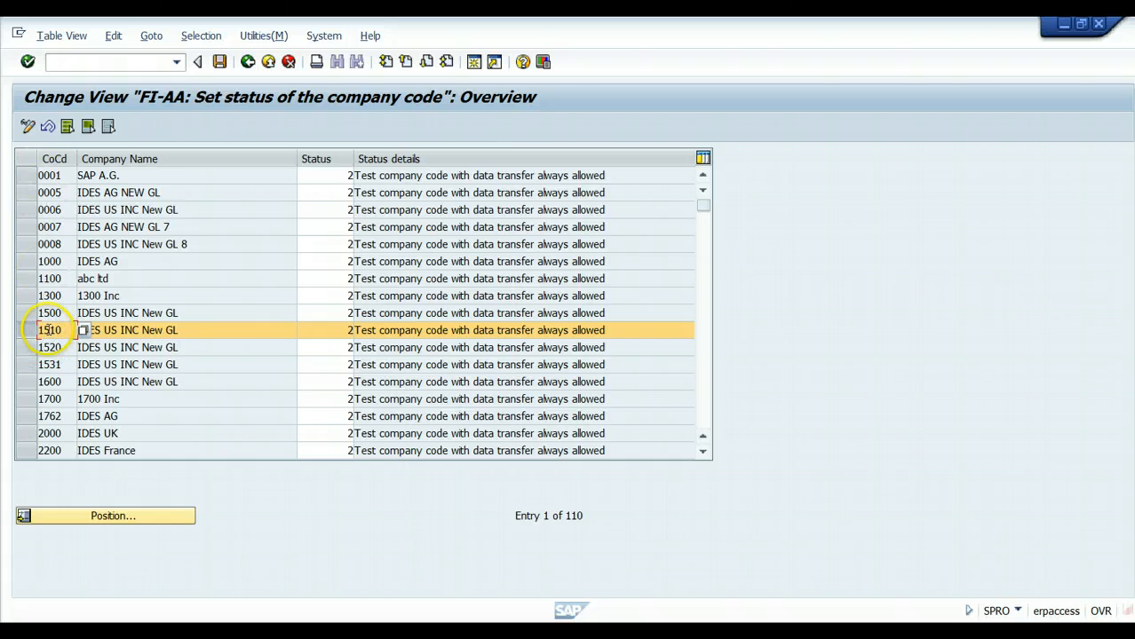
# Step: Review the possible asset data transfer statuses for company code 1510 and return to the implementation guide without changing the status
pyautogui.click(357, 330)
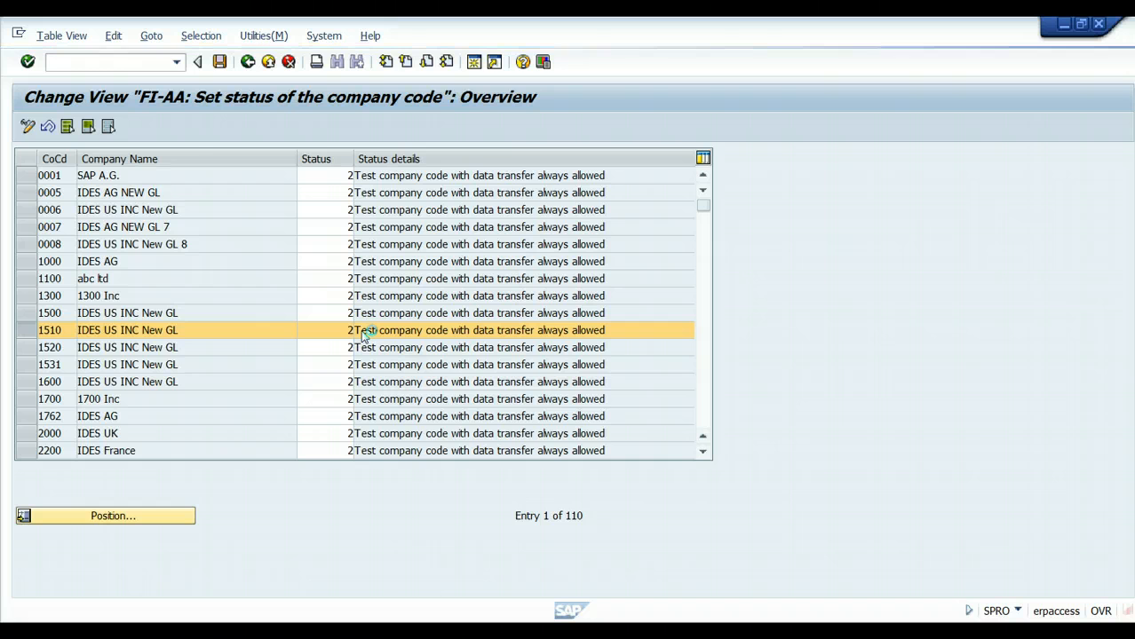
pyautogui.press('F4')
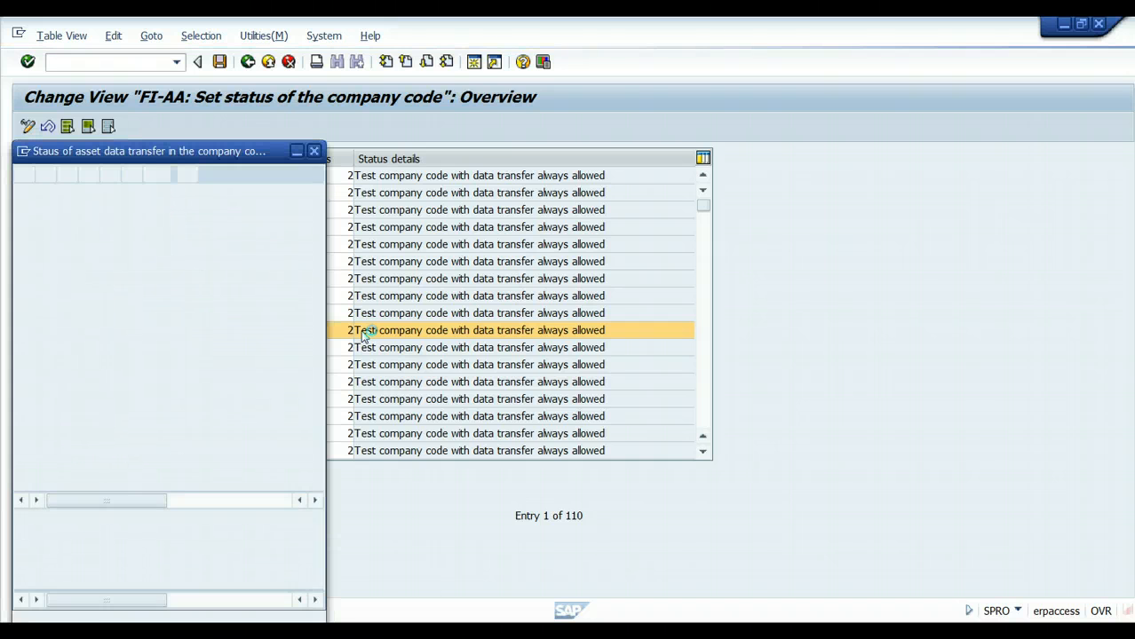
pyautogui.click(29, 213)
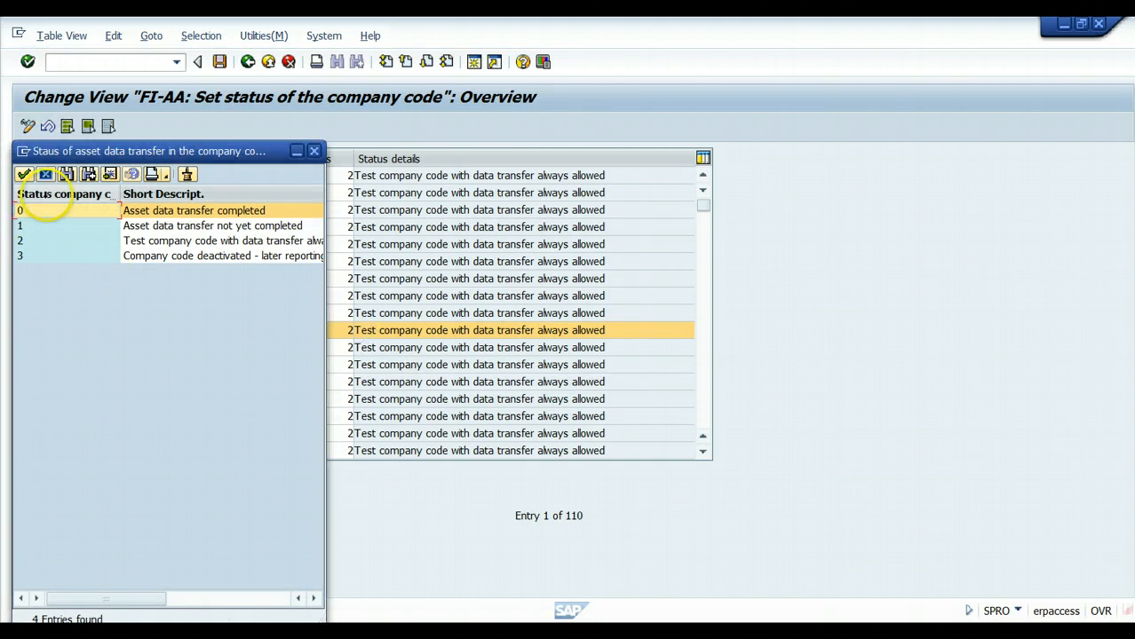
pyautogui.click(182, 219)
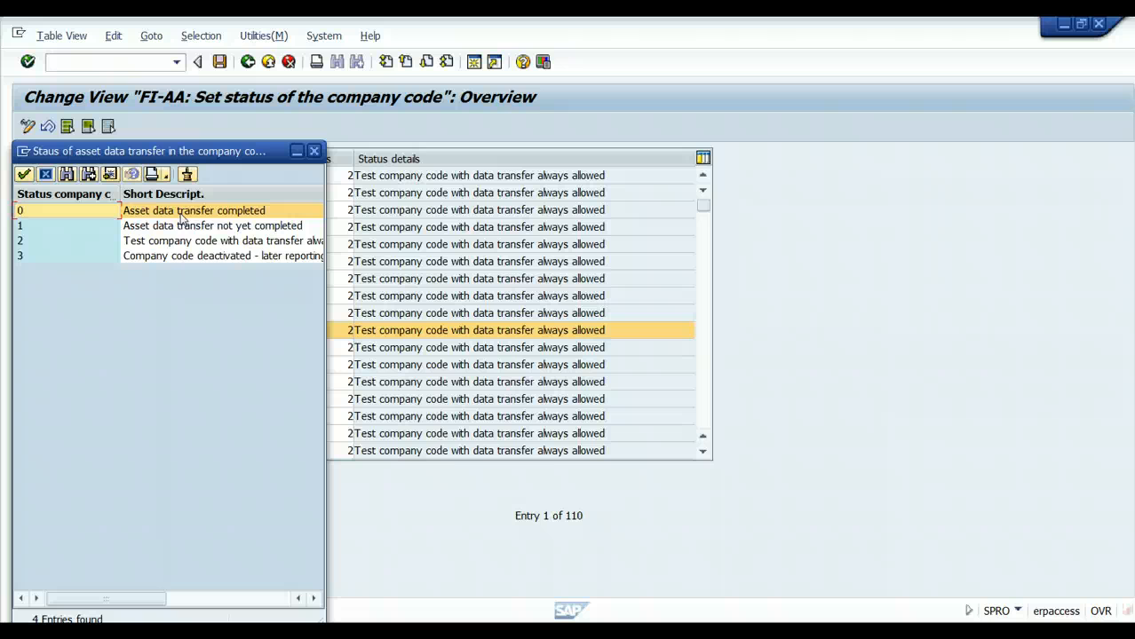
pyautogui.click(221, 227)
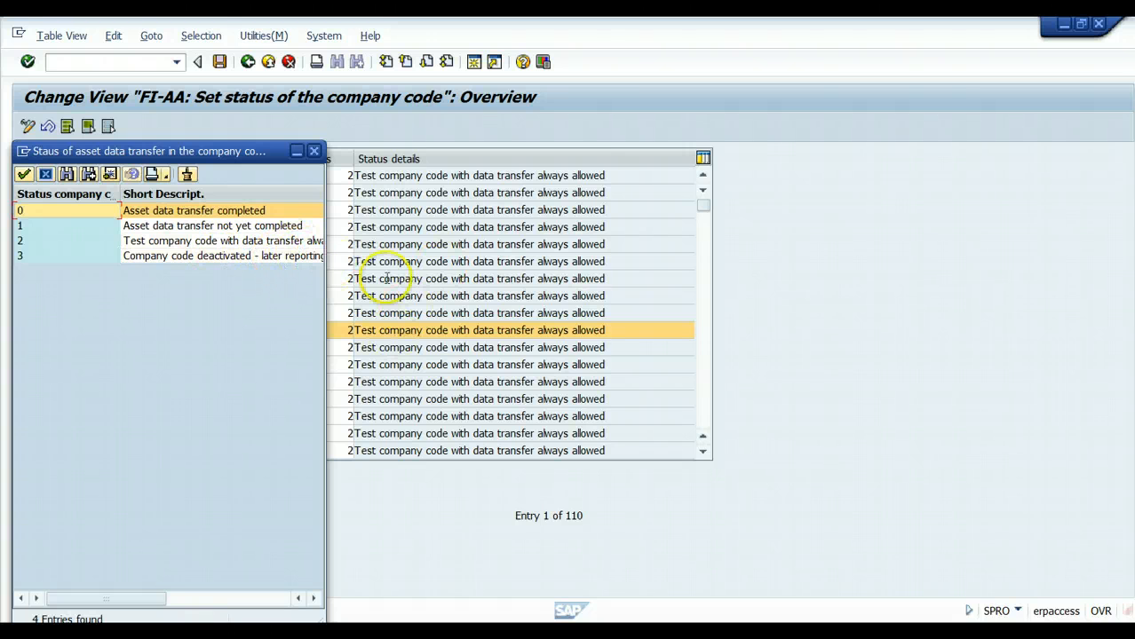
pyautogui.click(315, 150)
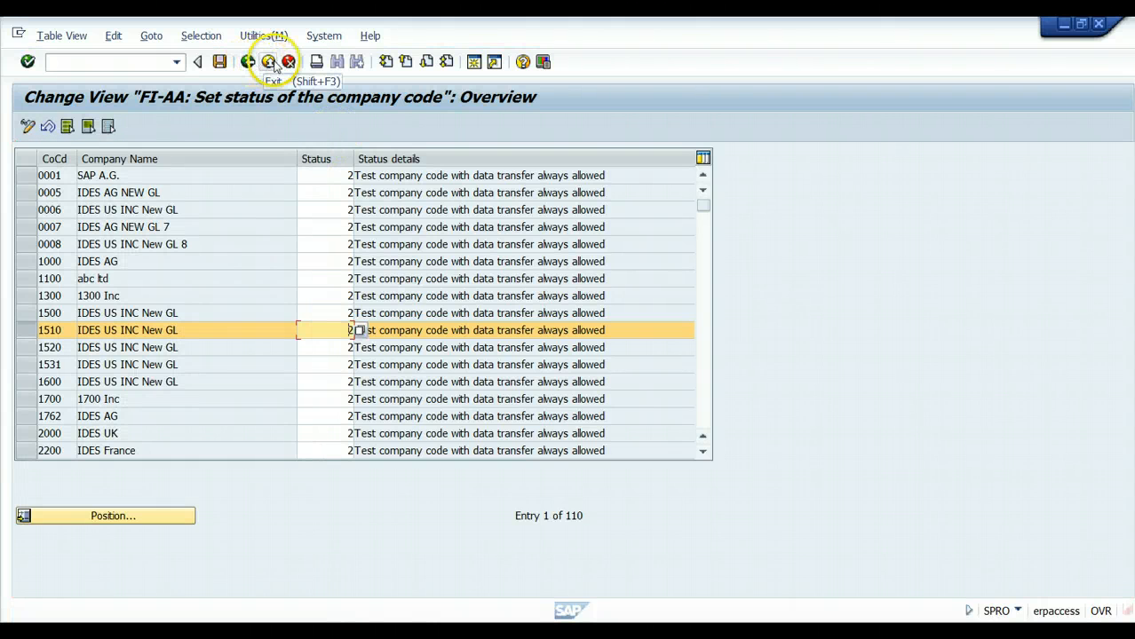
pyautogui.click(271, 63)
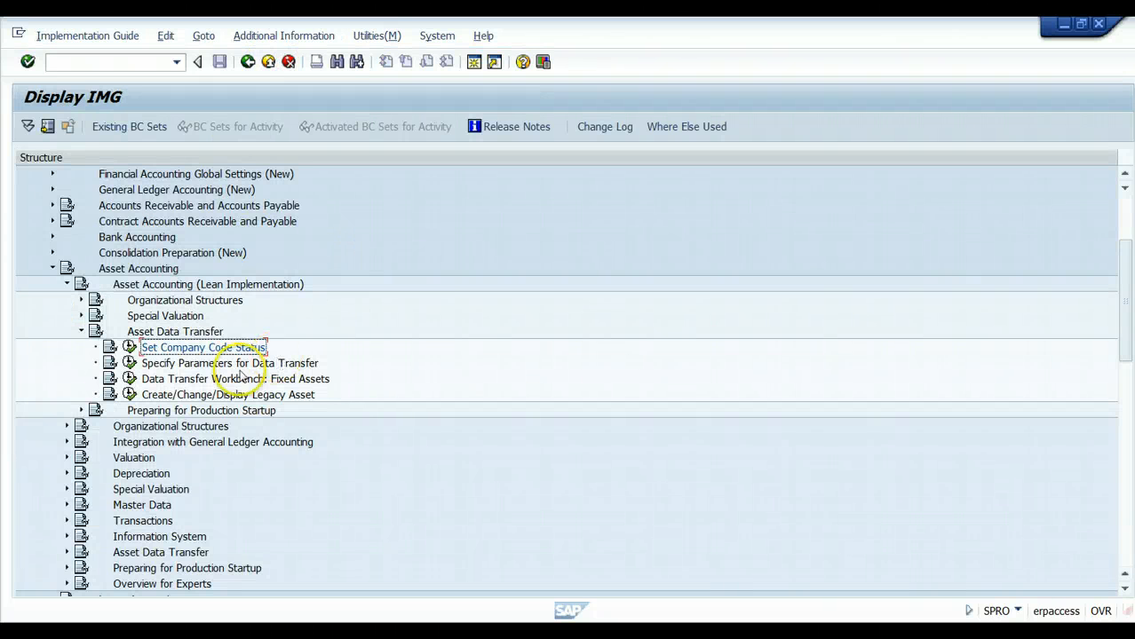
# Step: Under Specify Parameters for Data Transfer, view the posted depreciation periods activity with company code 1510 selected and return to the activity list
pyautogui.click(129, 363)
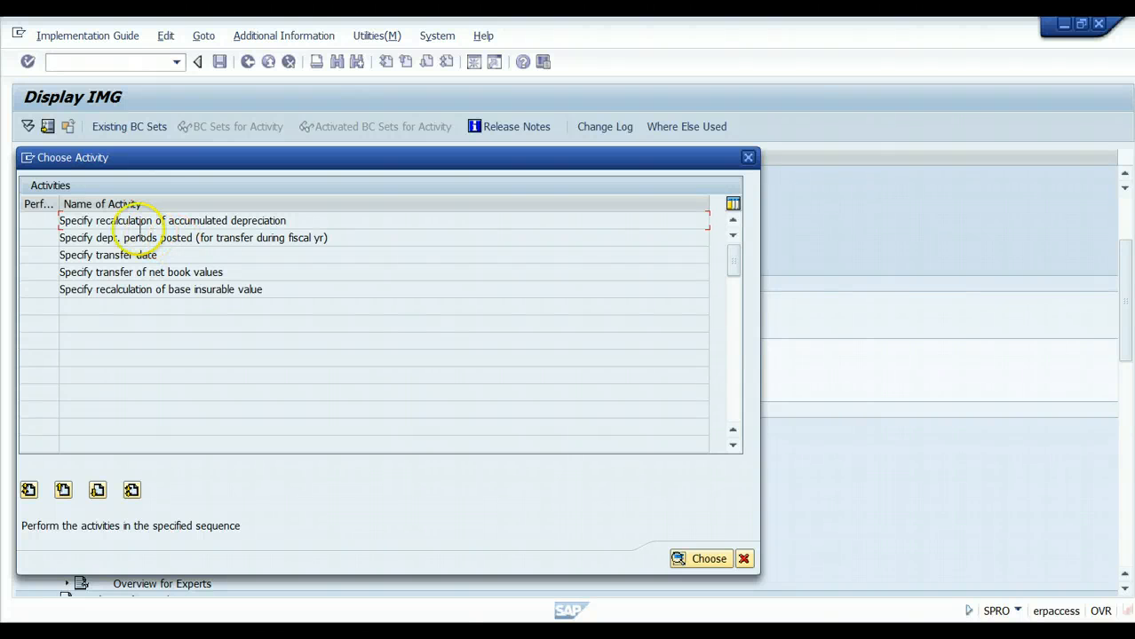
pyautogui.doubleClick(152, 237)
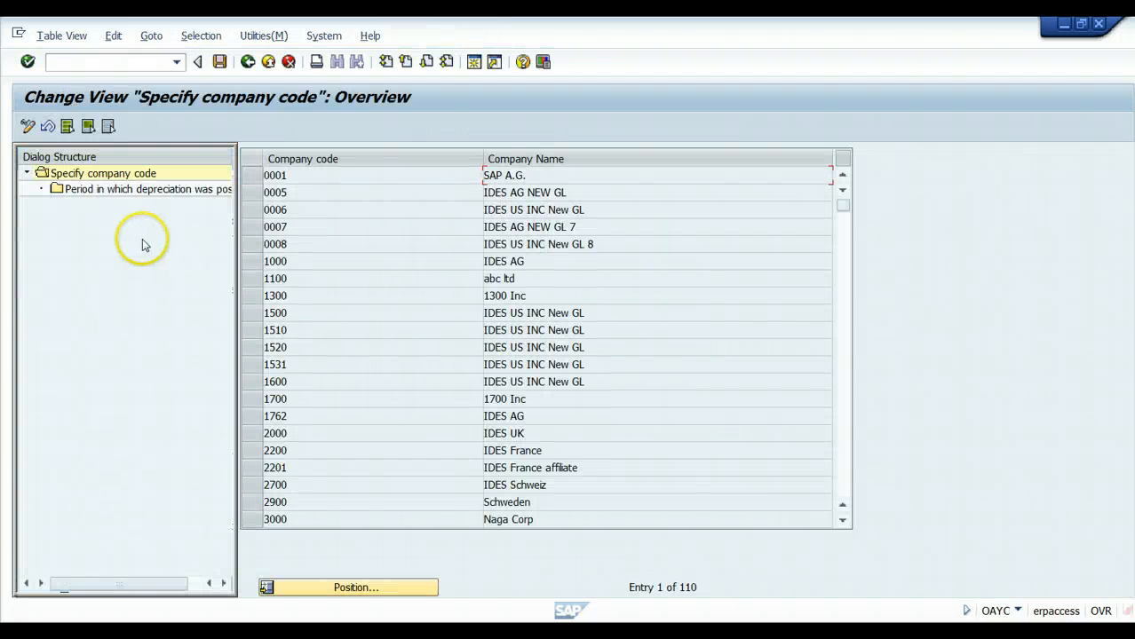
pyautogui.click(254, 331)
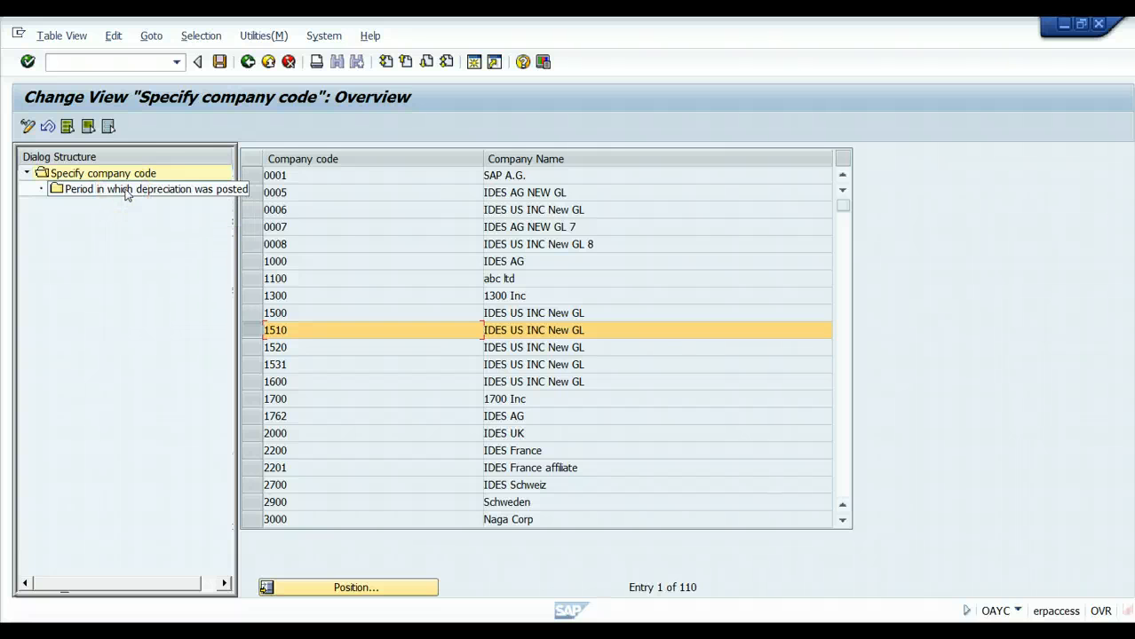
pyautogui.click(248, 62)
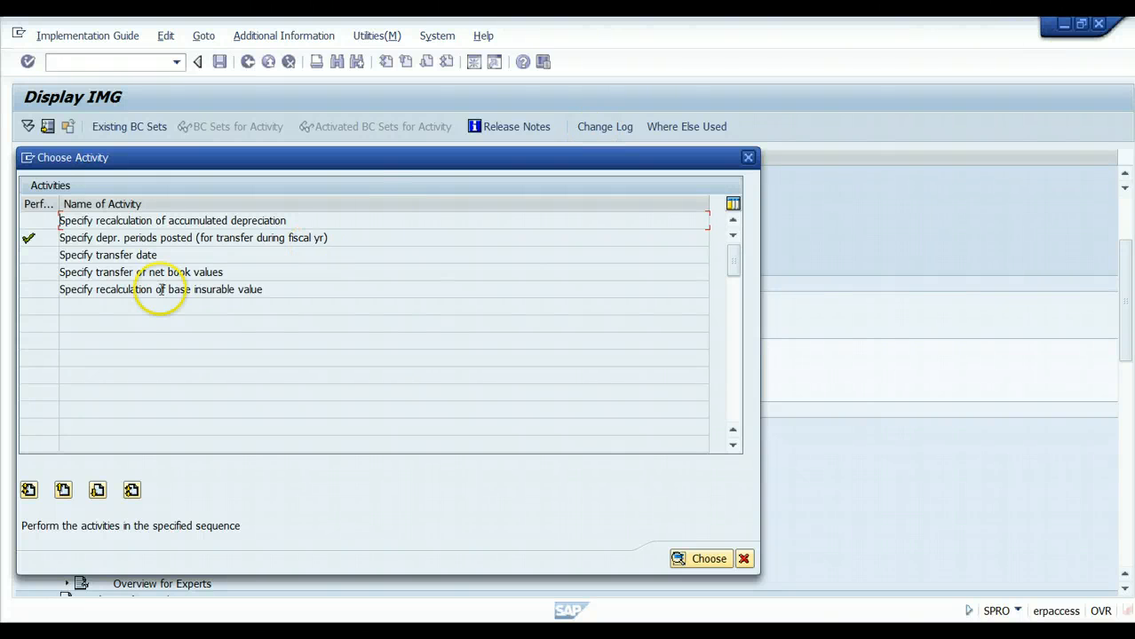
# Step: Review the legacy data transfer dates by company code, and open the settings for transferring net book values
pyautogui.doubleClick(92, 255)
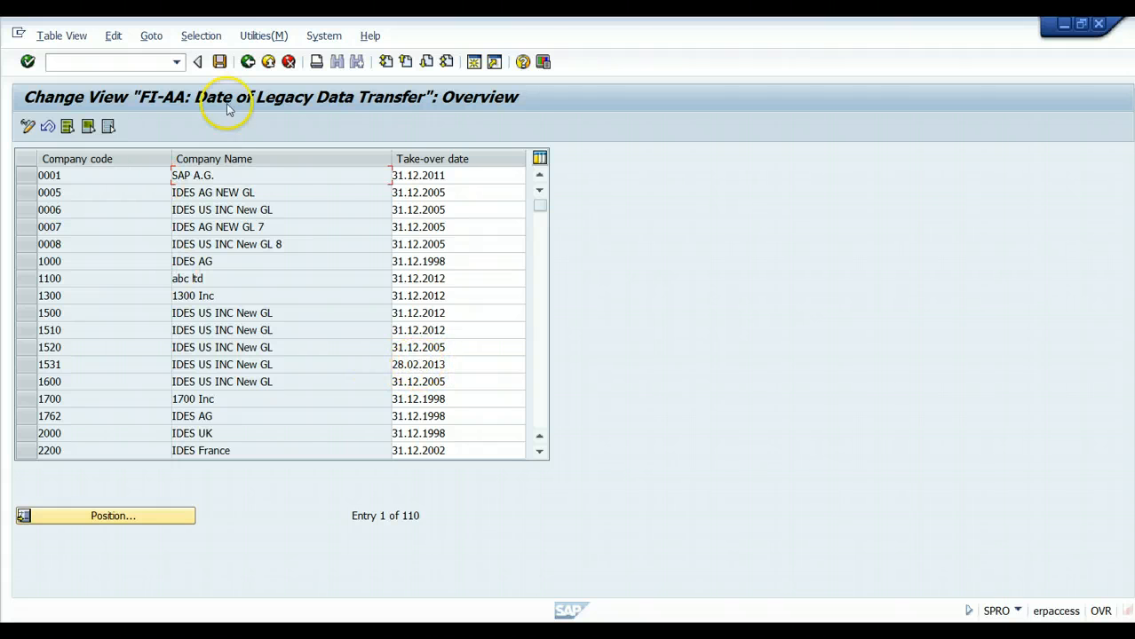
pyautogui.click(249, 64)
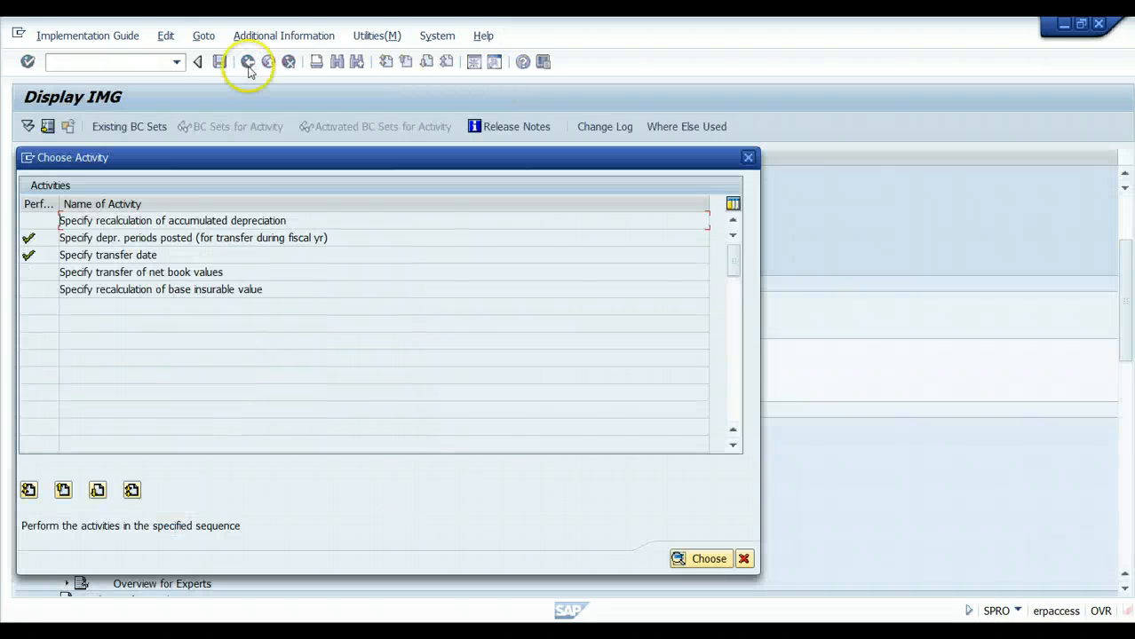
pyautogui.doubleClick(187, 272)
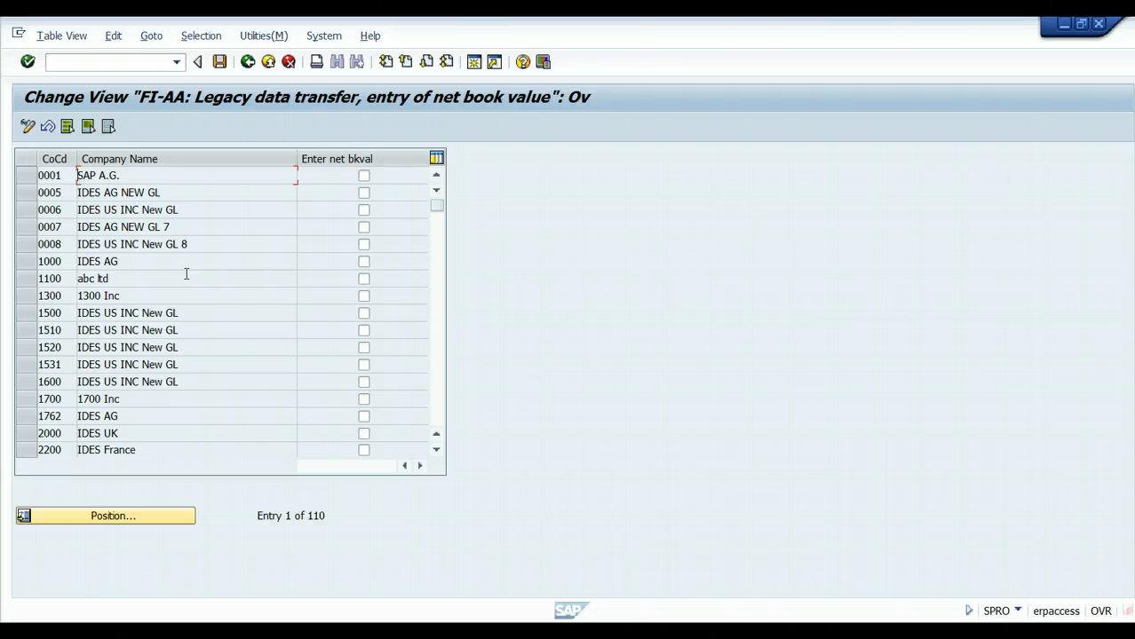
pyautogui.click(182, 273)
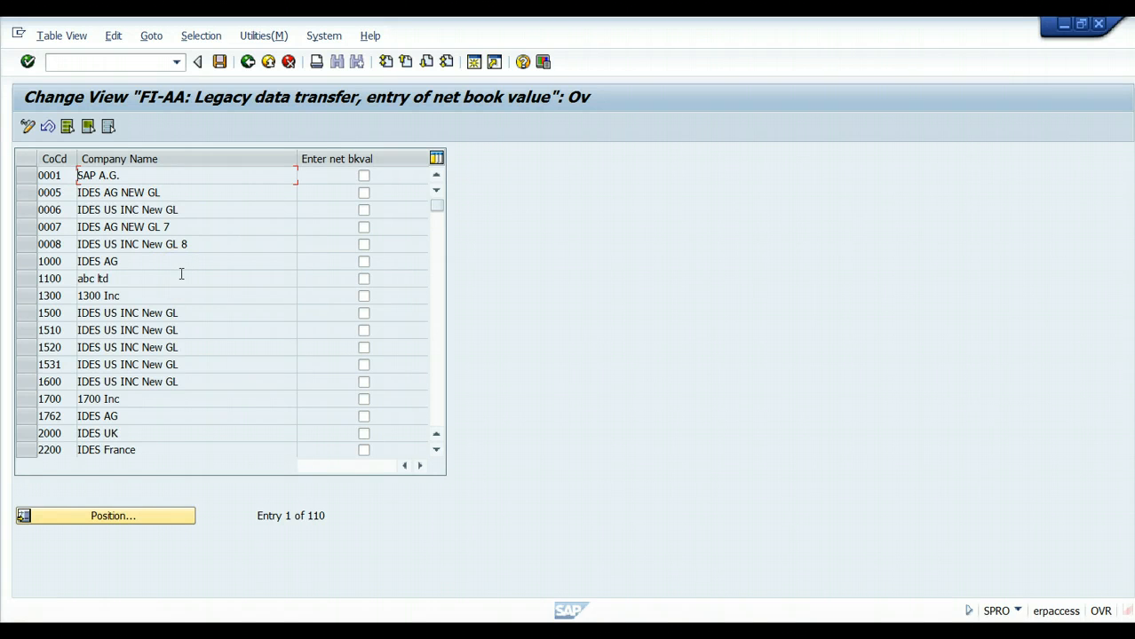
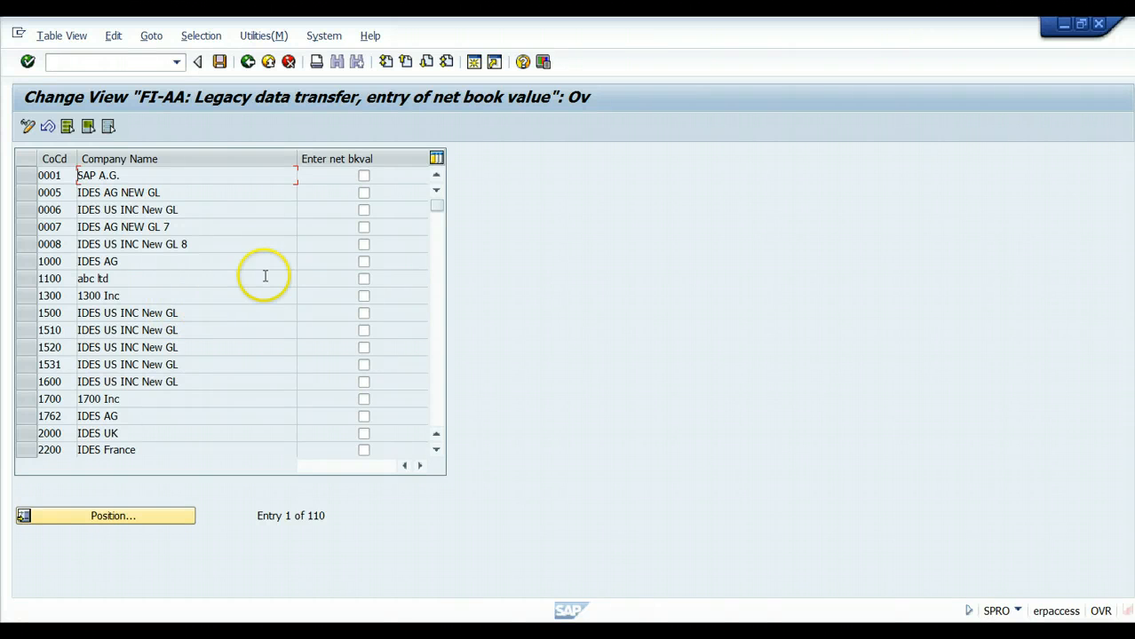
# Step: Close the net book value transfer settings, view the Data Transfer Workbench for fixed assets, and return to the implementation guide
pyautogui.click(247, 62)
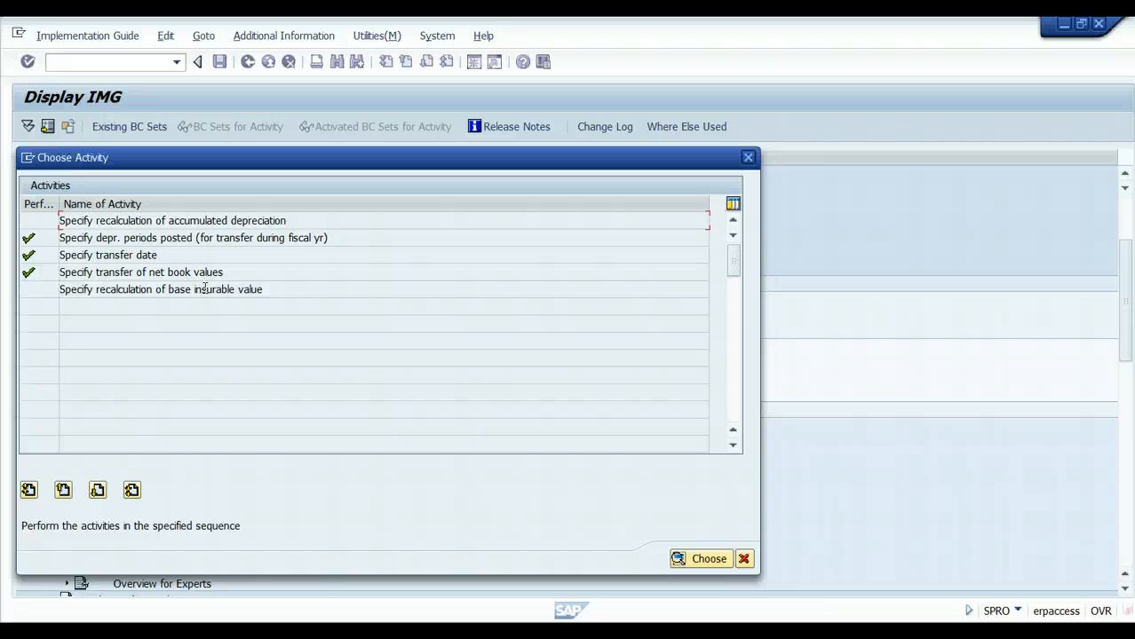
pyautogui.click(744, 559)
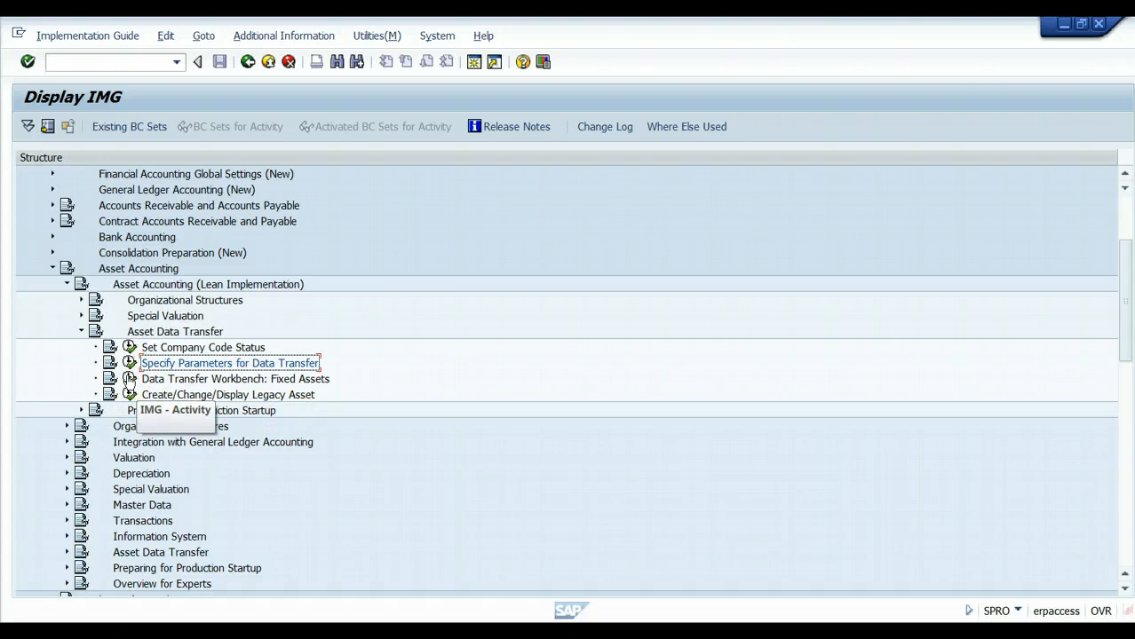
pyautogui.click(129, 380)
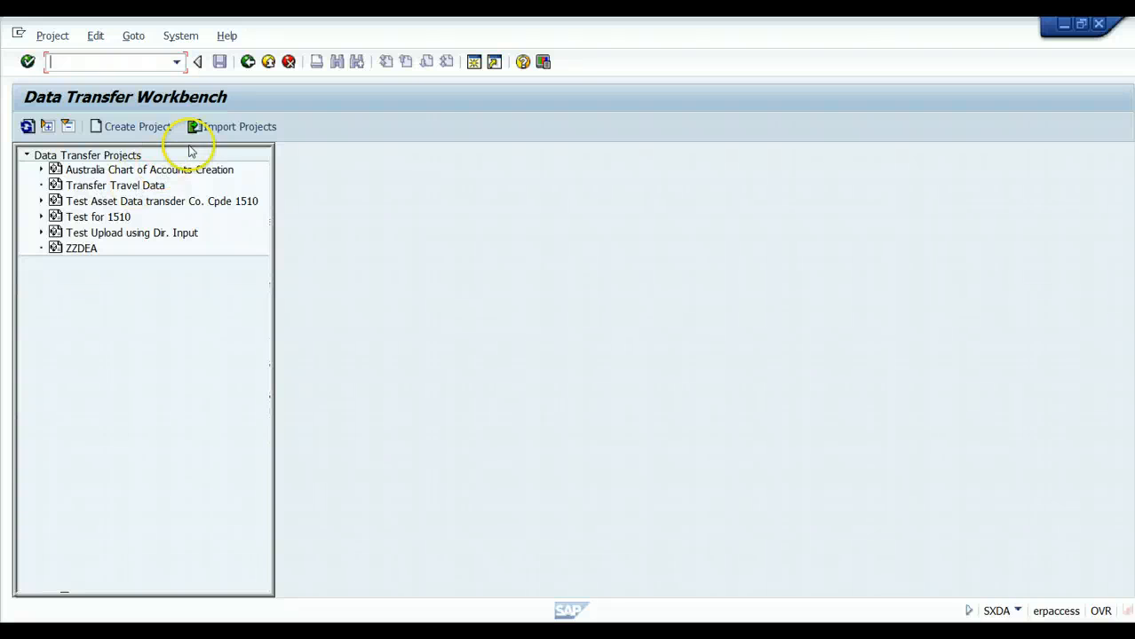
pyautogui.click(249, 62)
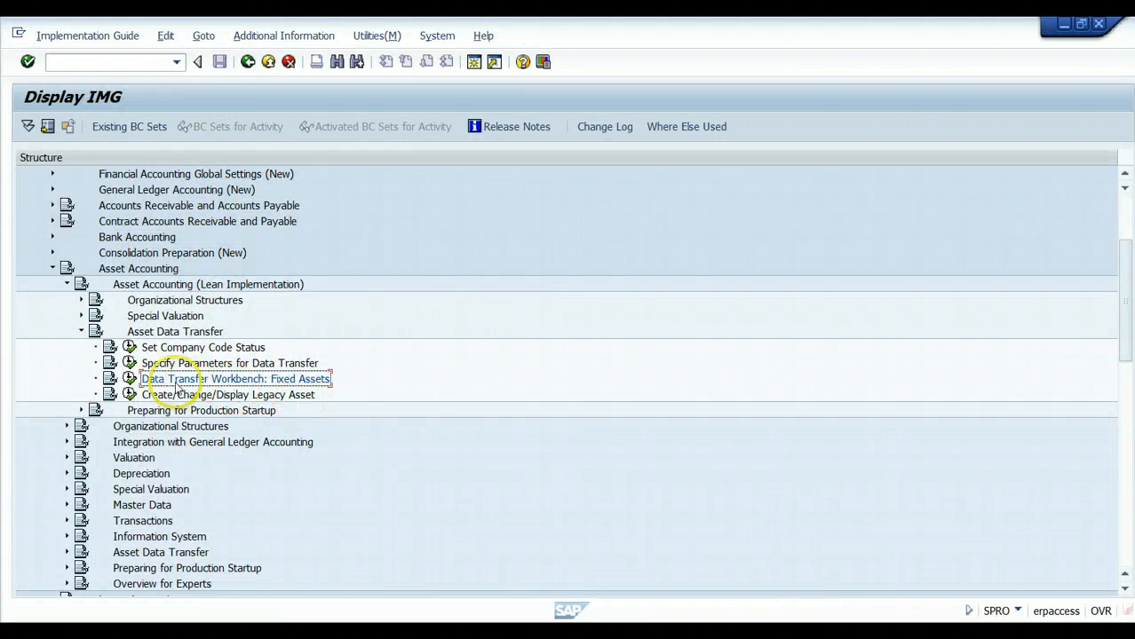
# Step: Under Create/Change/Display Legacy Asset, view the Create Legacy Asset initial screen and return to the implementation guide without creating an asset
pyautogui.click(129, 396)
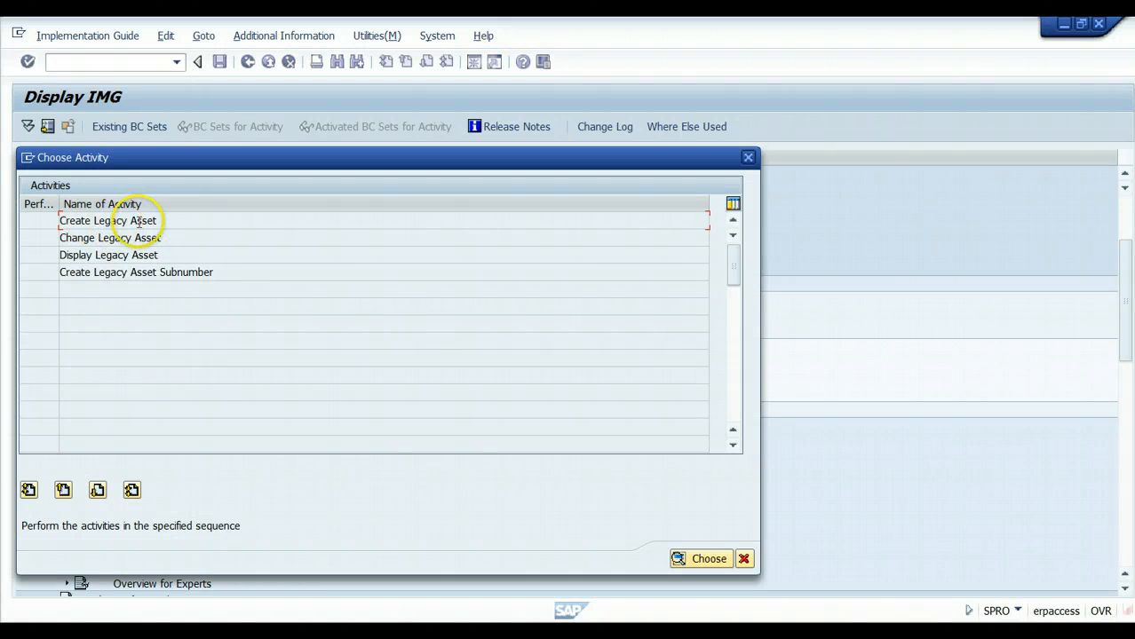
pyautogui.click(174, 273)
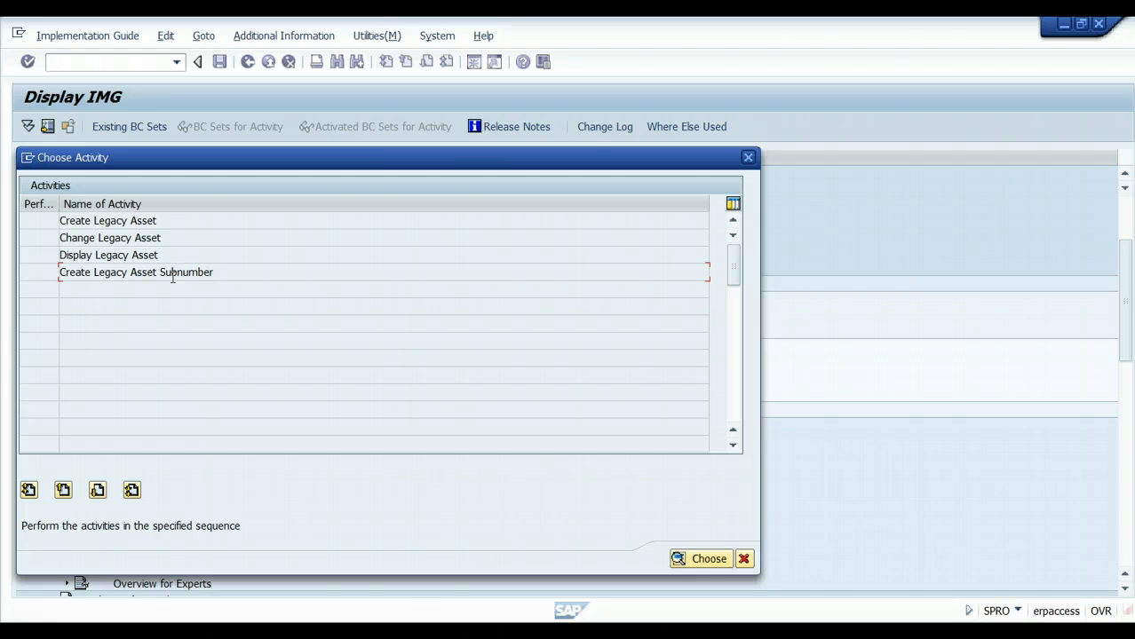
pyautogui.doubleClick(119, 221)
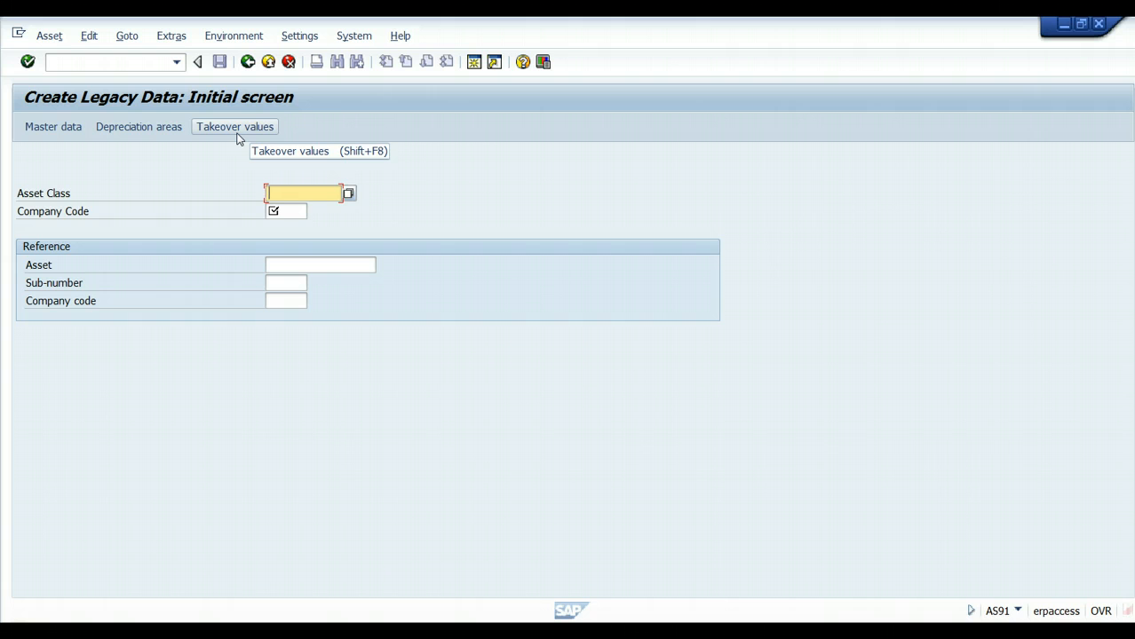
pyautogui.click(247, 62)
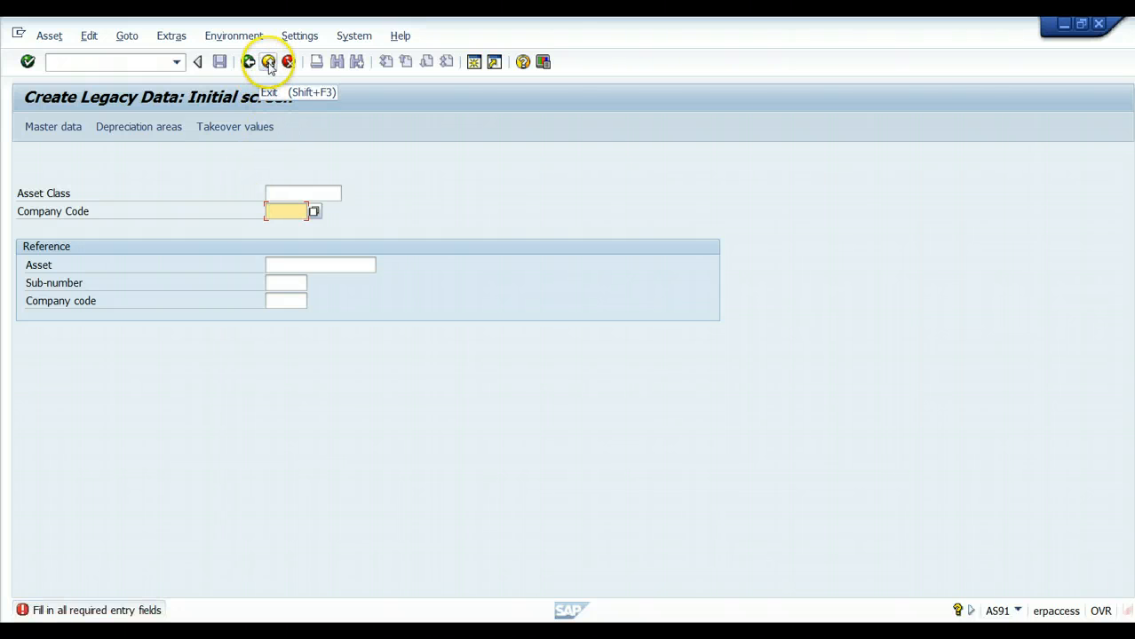
pyautogui.click(269, 65)
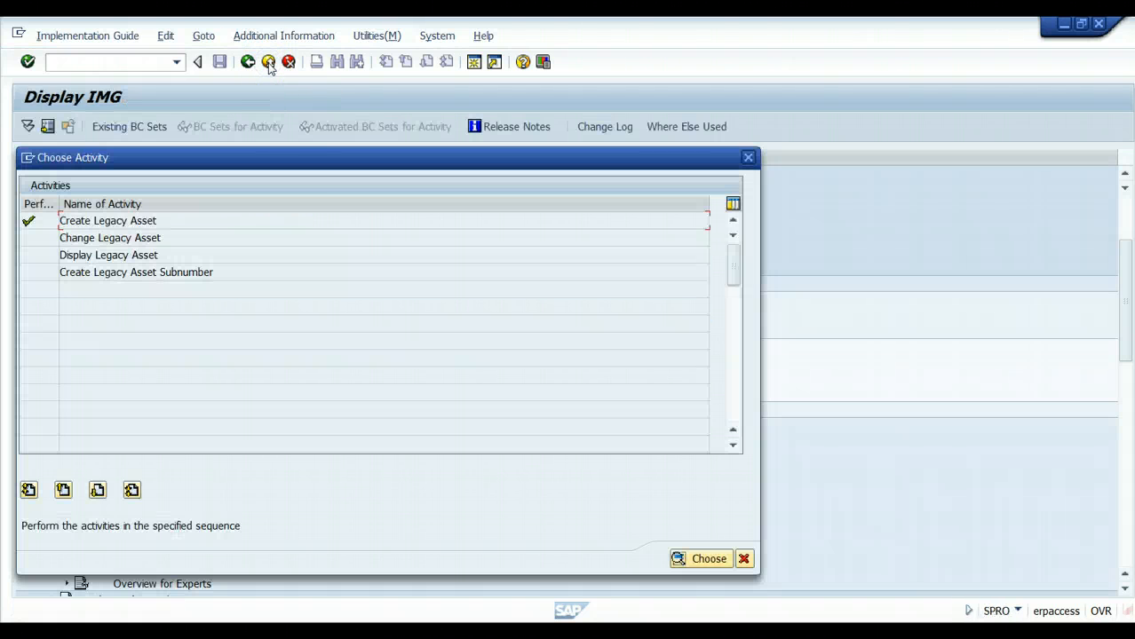
pyautogui.click(744, 559)
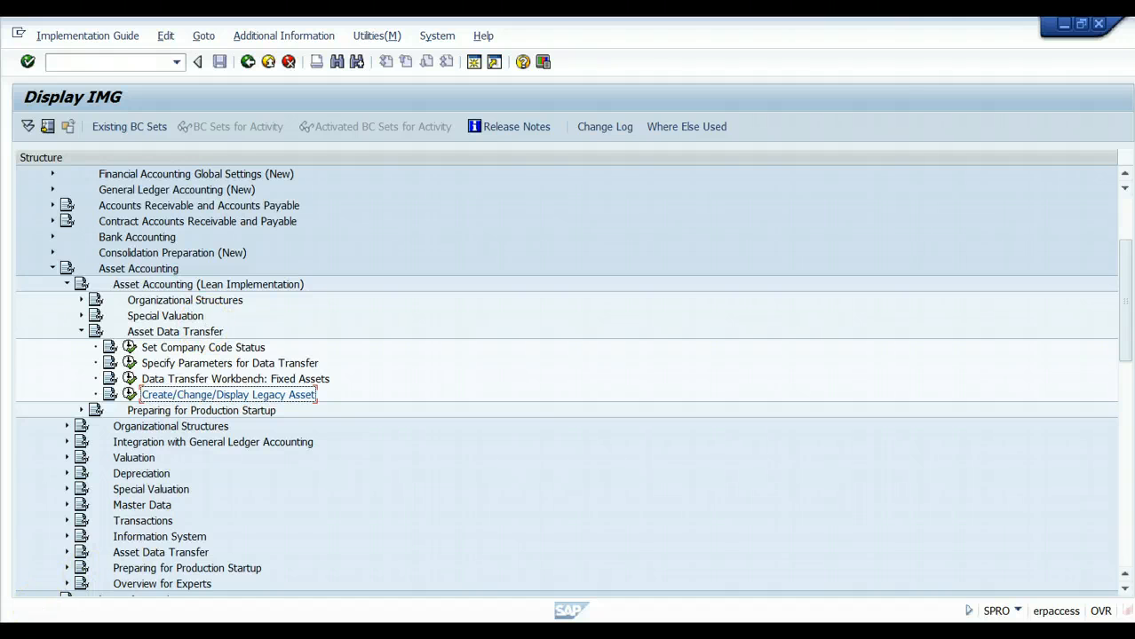
# Step: Under Preparing for Production Startup, view the Reset Company Code and Reset Posted Depreciation activities without running either one
pyautogui.click(81, 331)
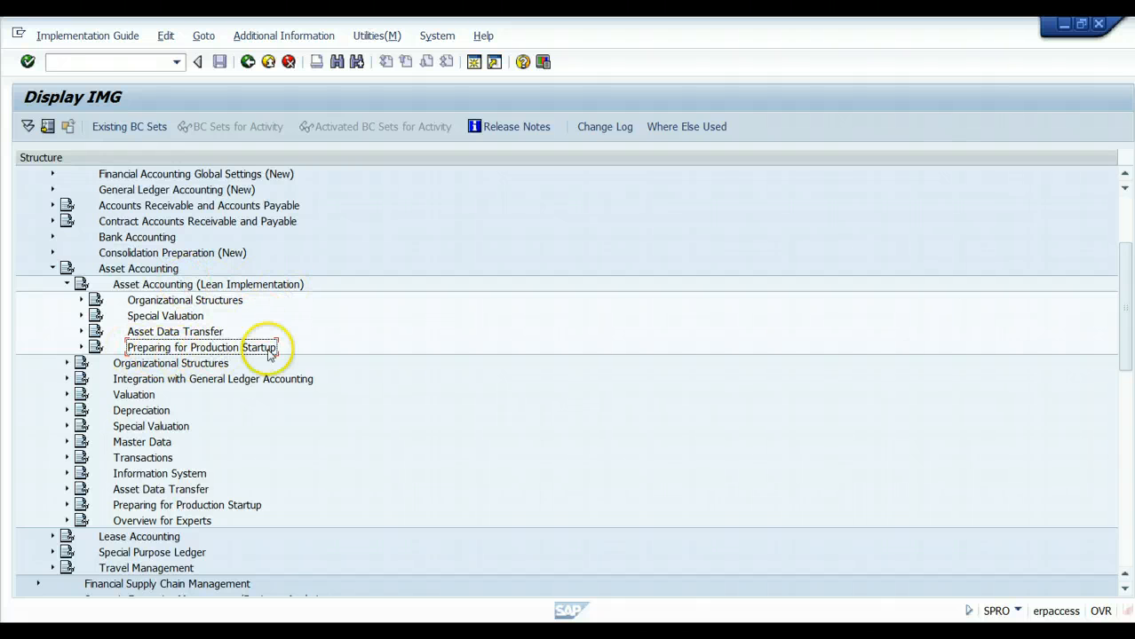
pyautogui.click(80, 347)
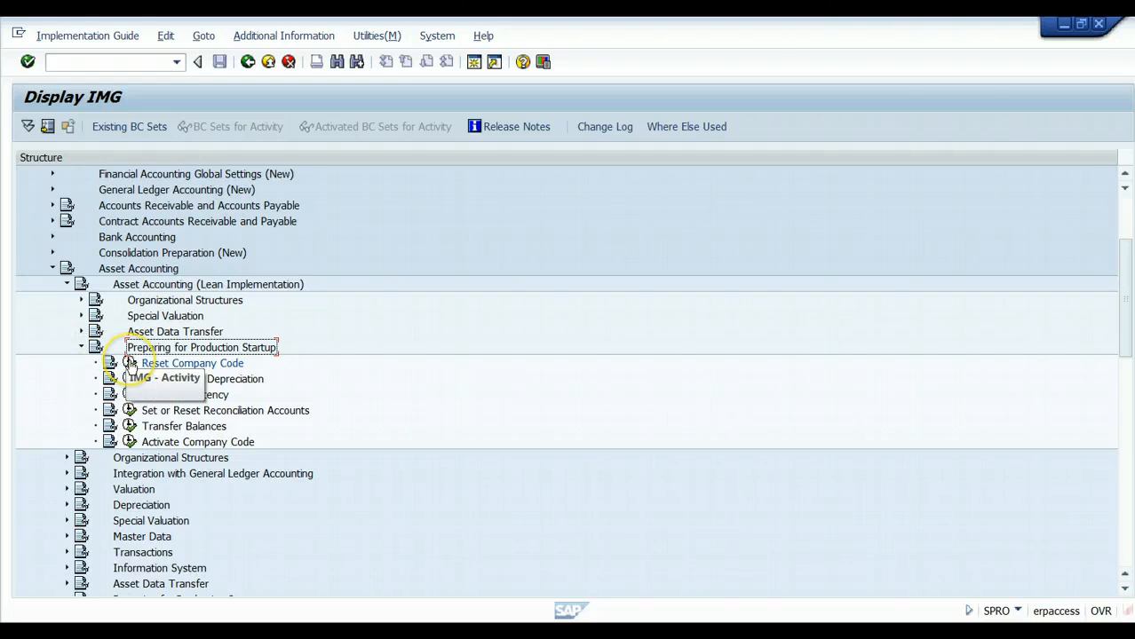
pyautogui.click(129, 364)
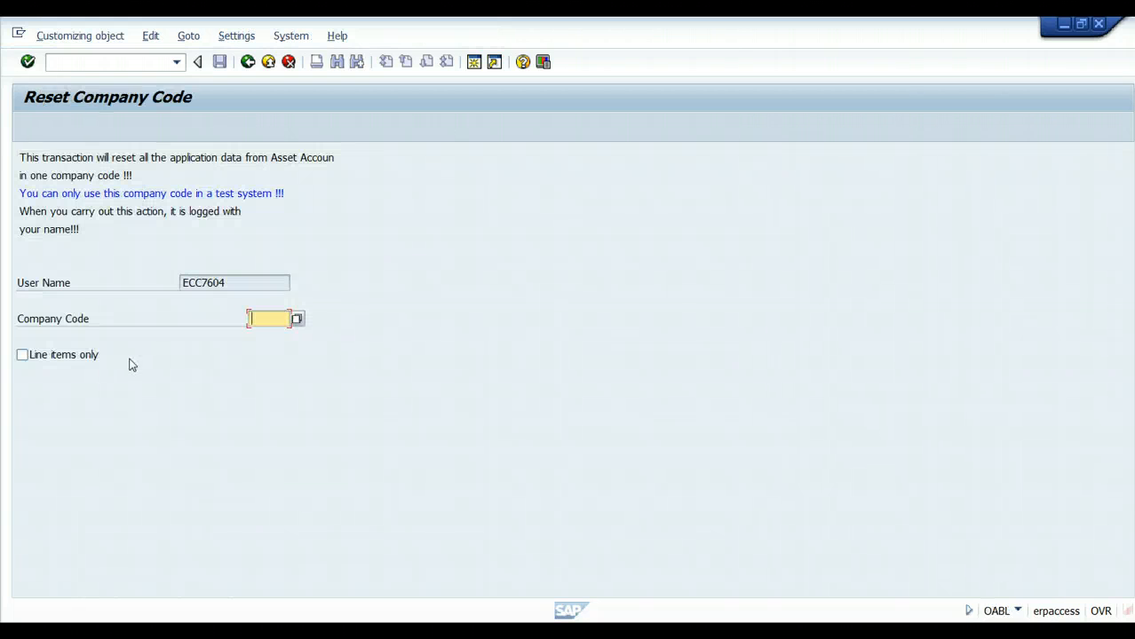
pyautogui.click(247, 321)
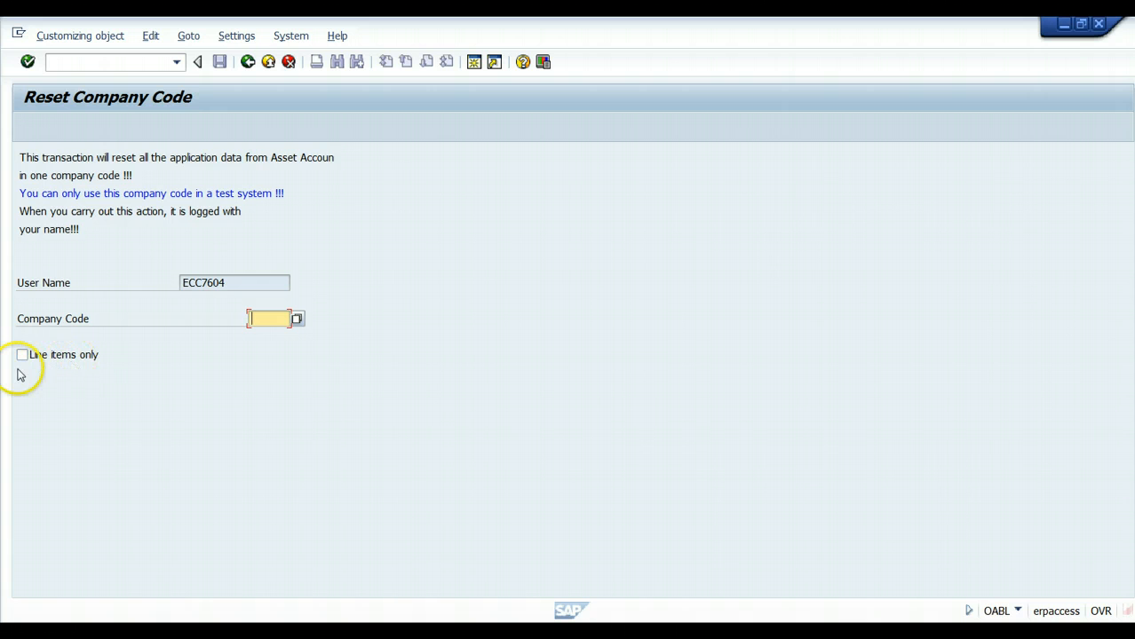
pyautogui.click(249, 62)
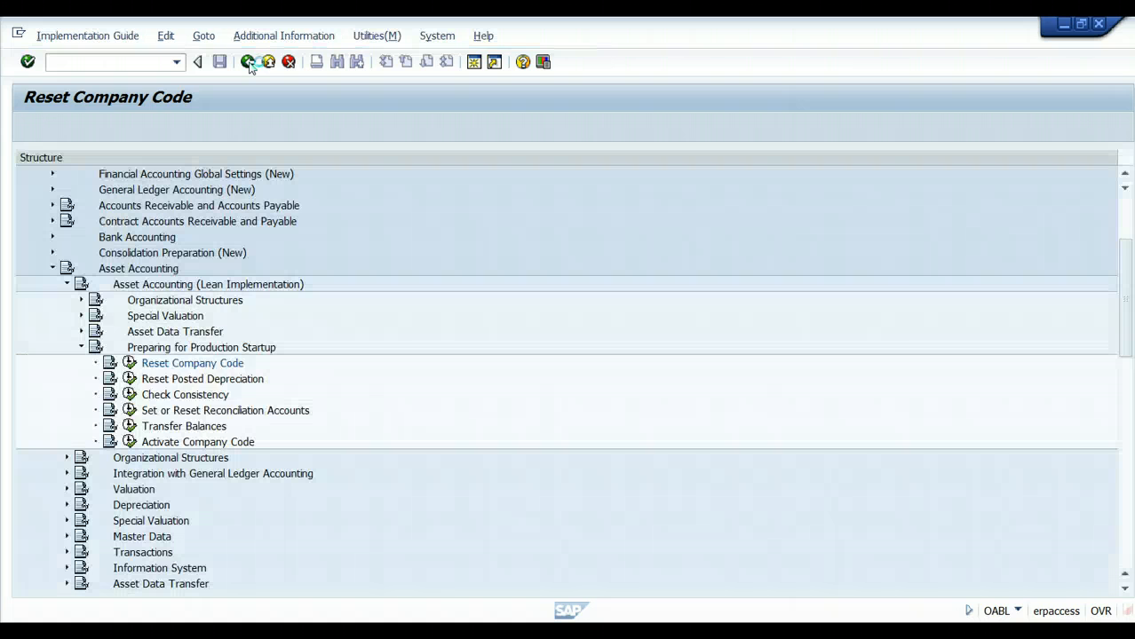
pyautogui.click(130, 379)
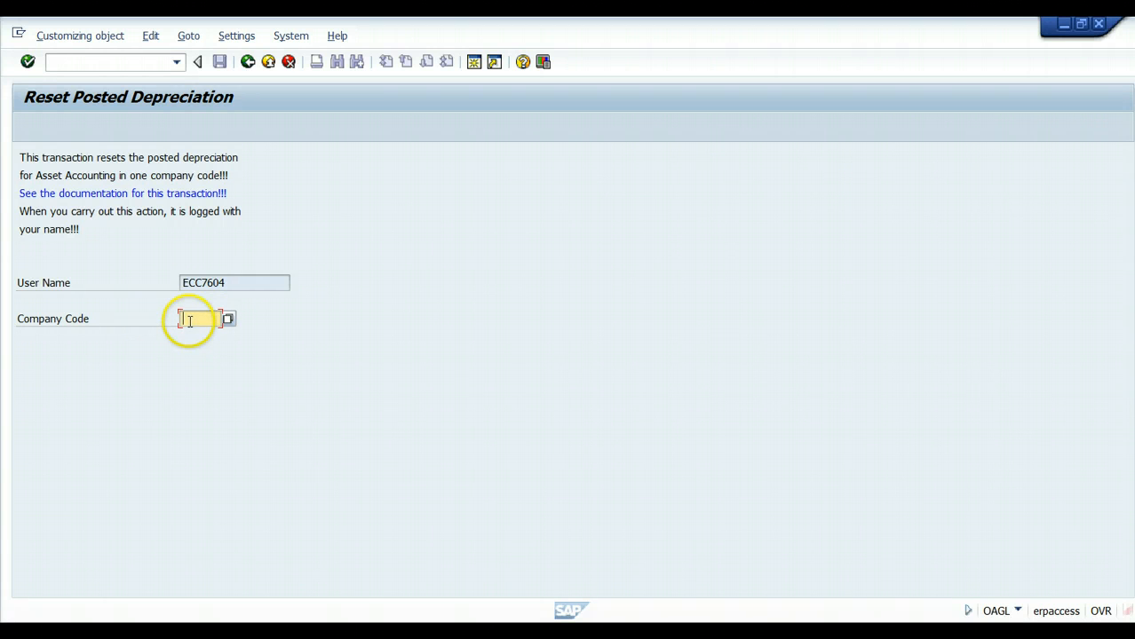
pyautogui.click(247, 63)
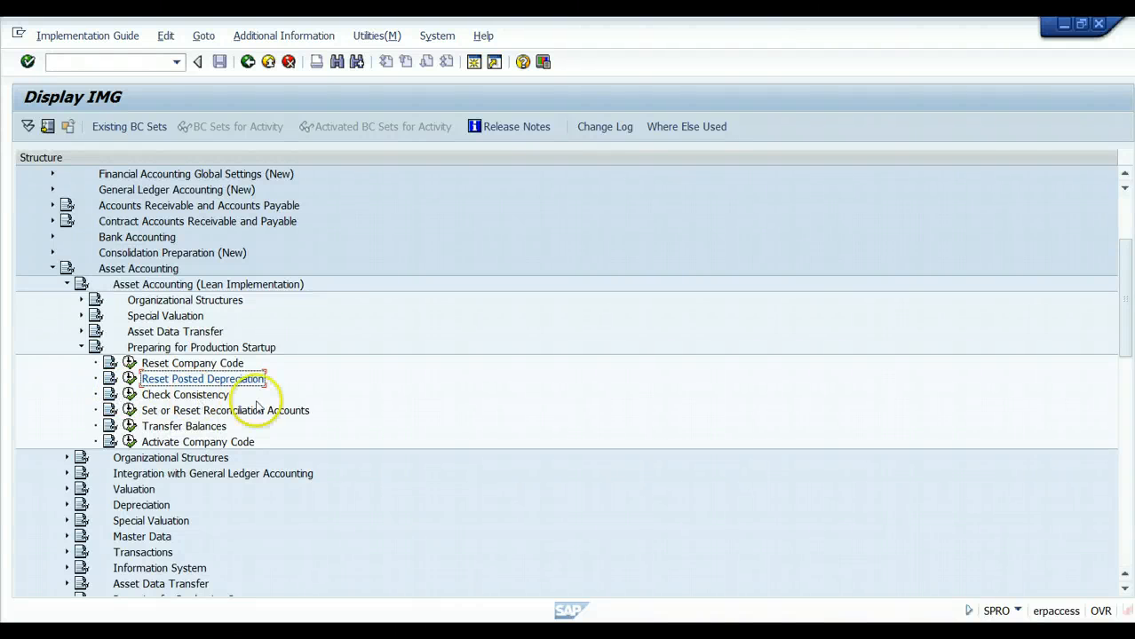
# Step: In Set or Reset Reconciliation Accounts, review company code 1510's account control and the account type options for the Land account, then exit without changes
pyautogui.click(129, 410)
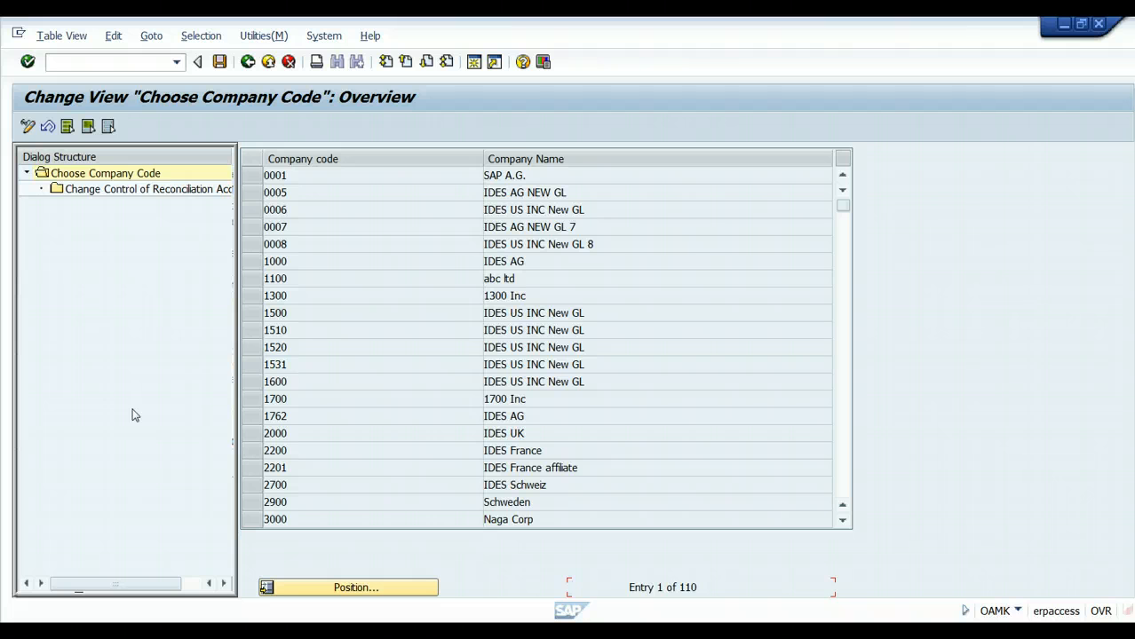
pyautogui.click(248, 334)
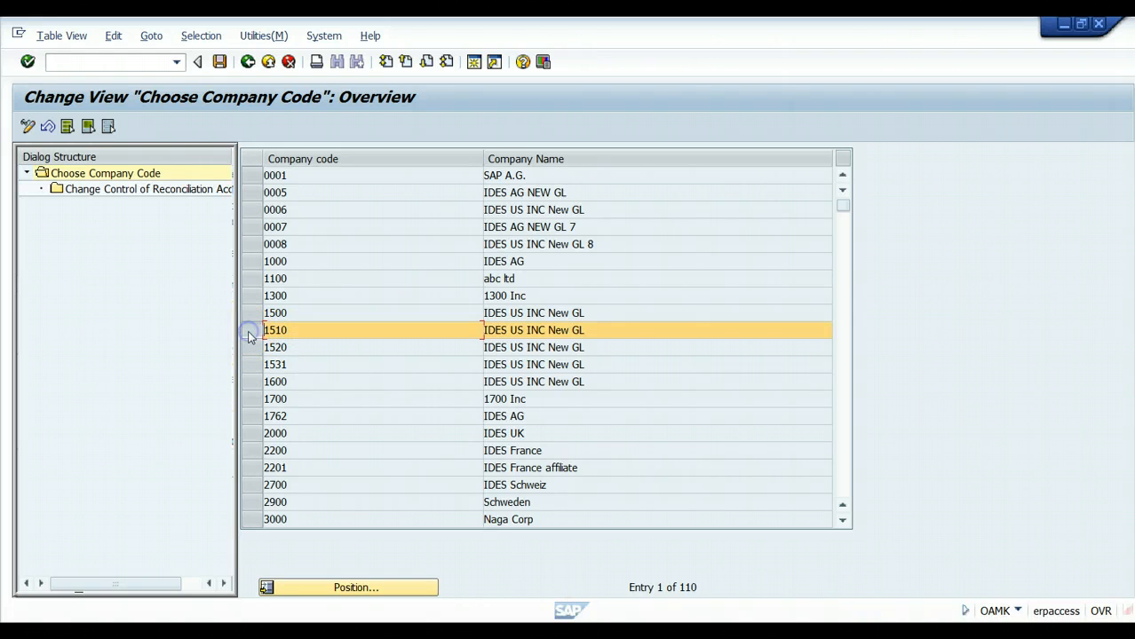
pyautogui.doubleClick(131, 193)
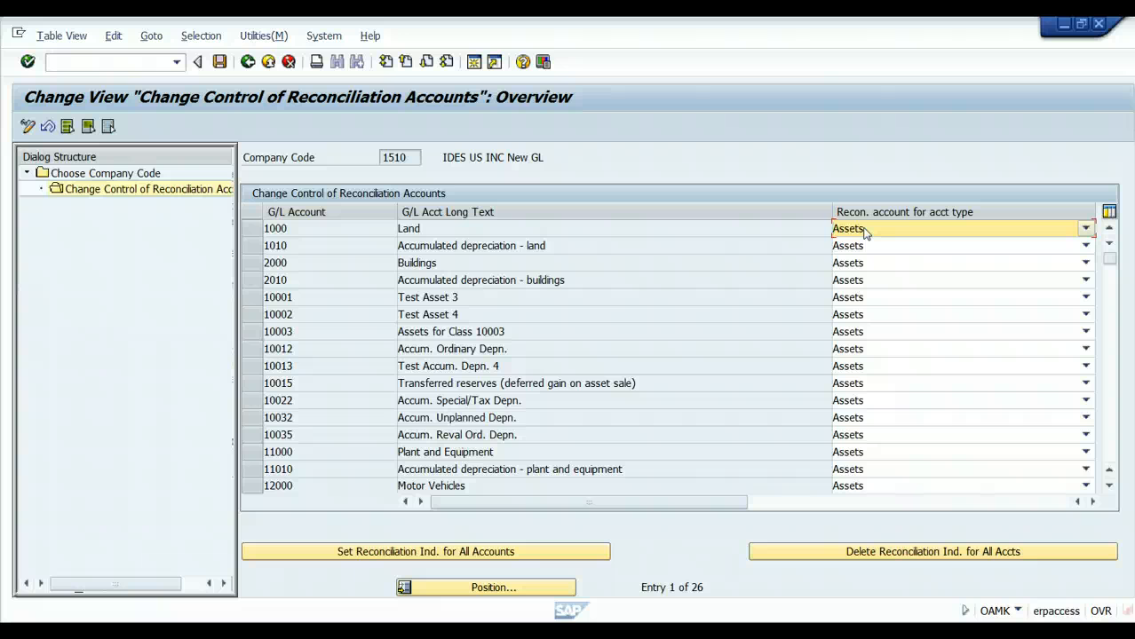
pyautogui.click(1085, 229)
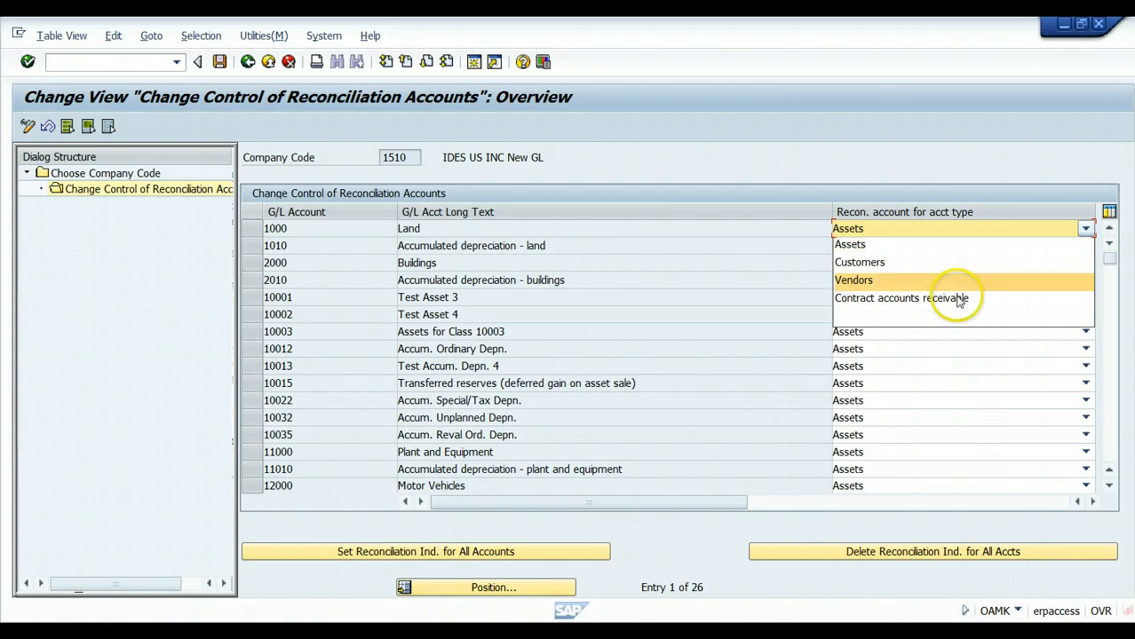
pyautogui.click(761, 155)
pyautogui.click(268, 62)
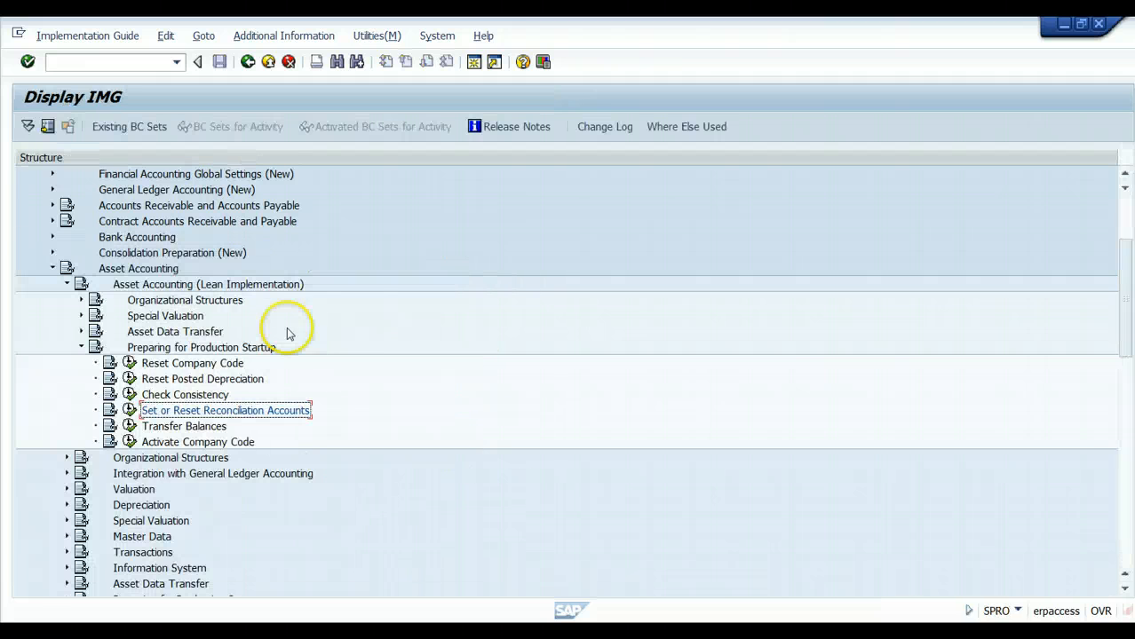
# Step: In Transfer Balances, view the transfer posting entry screen for company code 1510 with document type AE and ledger group 0L, then exit without posting
pyautogui.click(130, 427)
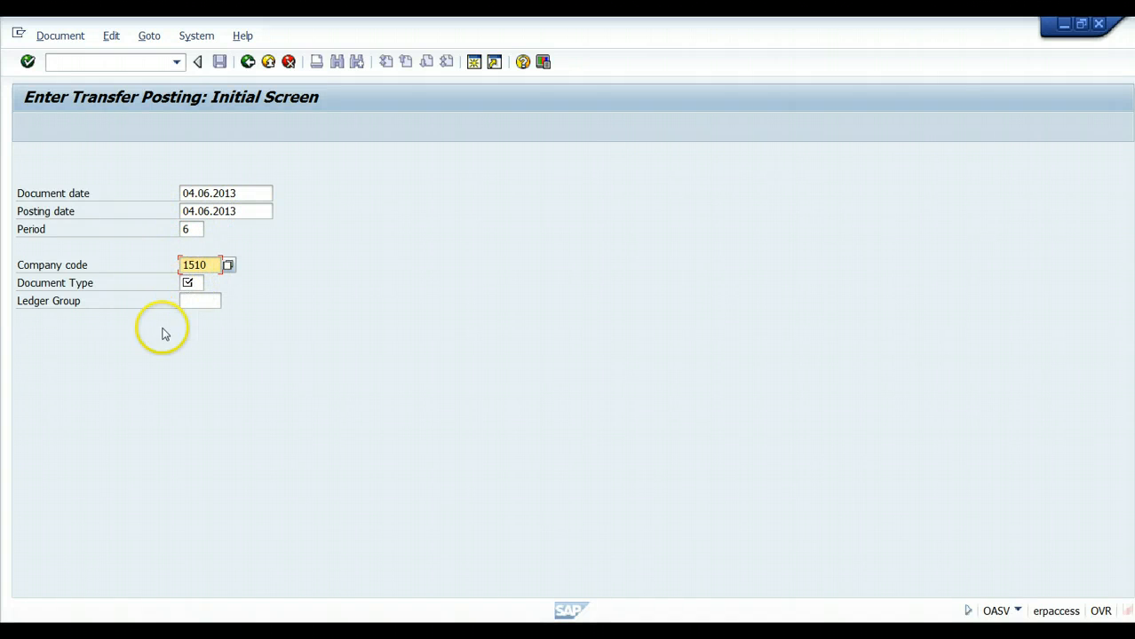
pyautogui.click(192, 283)
pyautogui.click(210, 284)
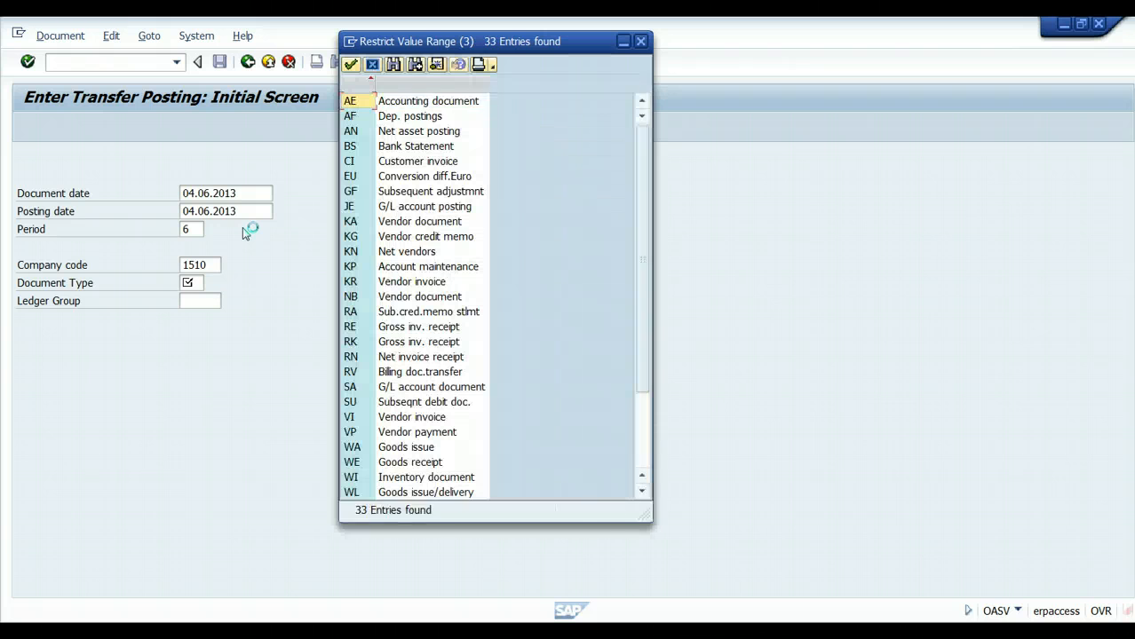
pyautogui.doubleClick(357, 101)
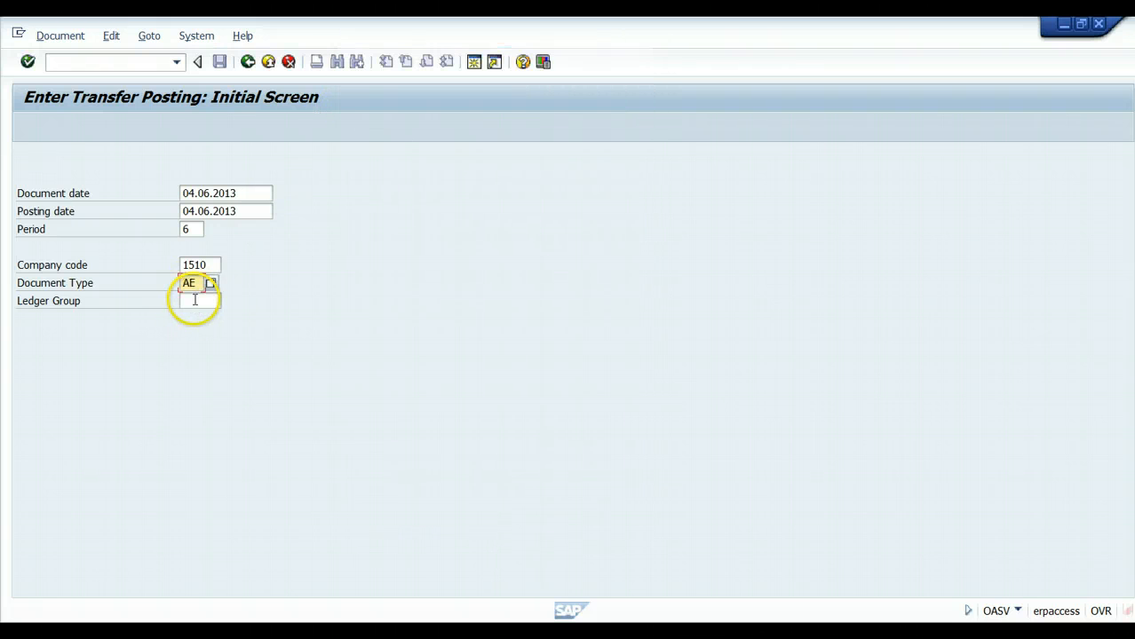
pyautogui.click(194, 301)
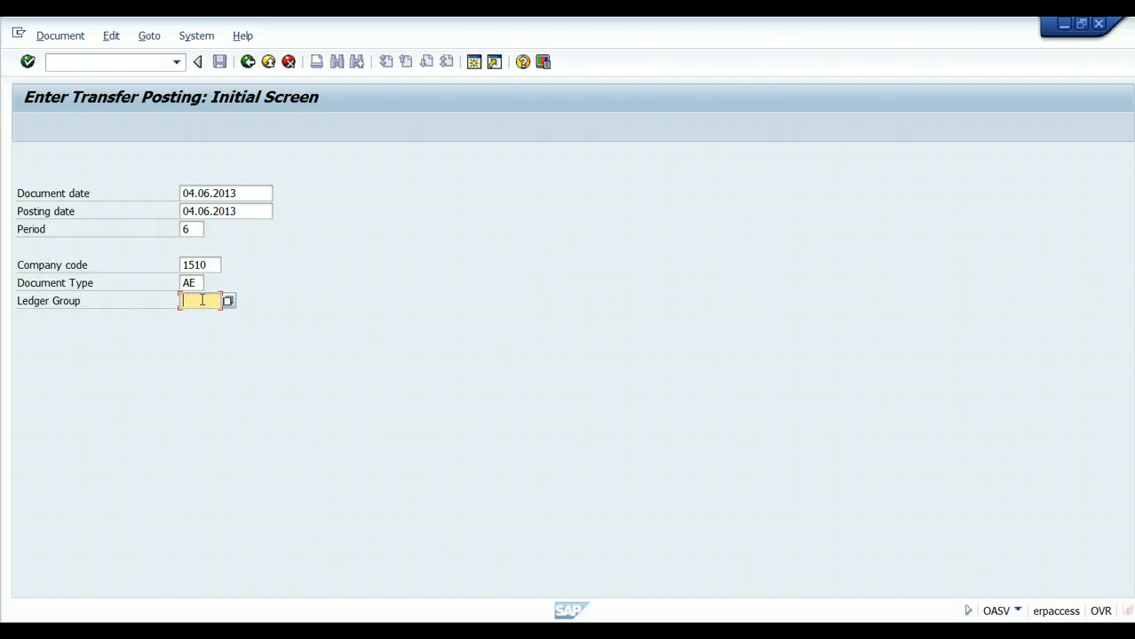
pyautogui.write('0L')
pyautogui.press('Return')
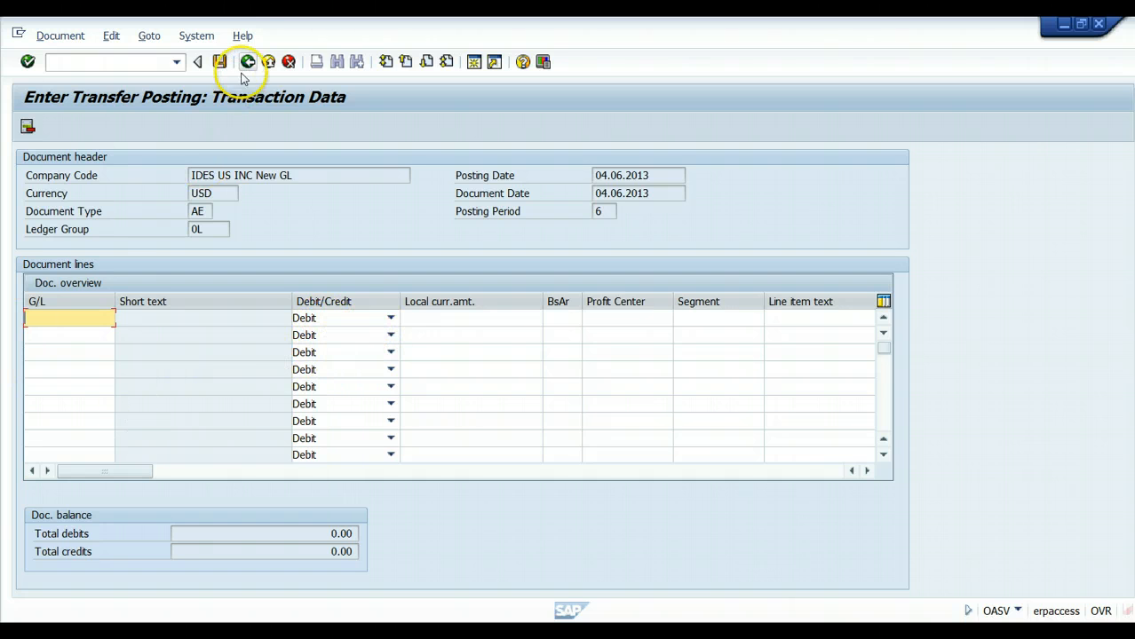
pyautogui.click(270, 64)
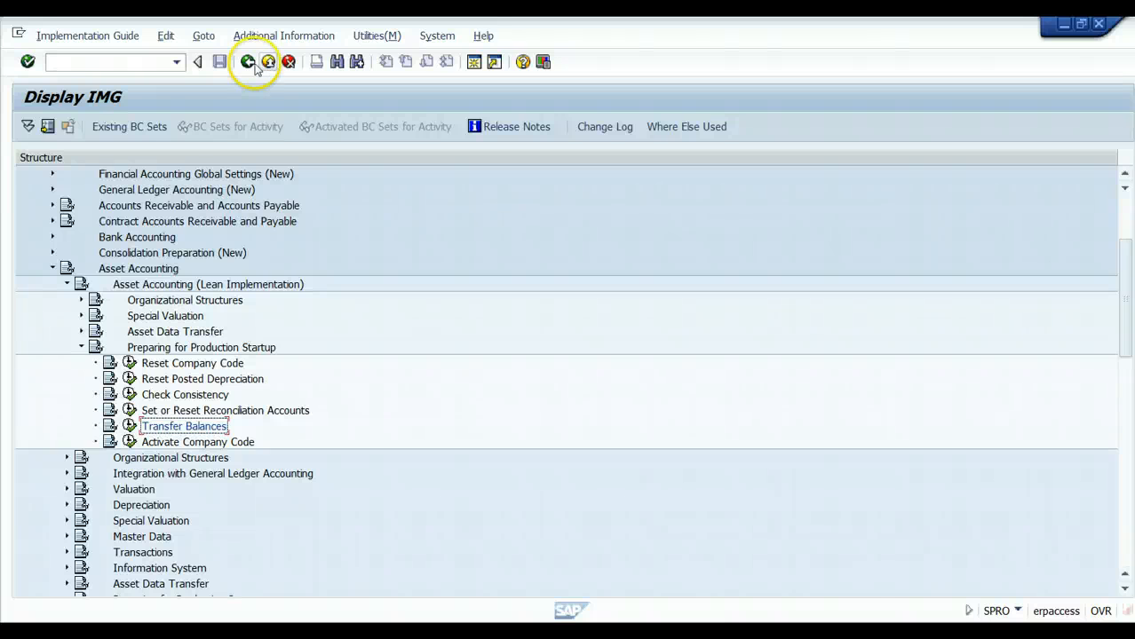
# Step: In Activate Company Code, review the possible asset data transfer statuses for company code 0001 and exit without changing the status
pyautogui.click(129, 443)
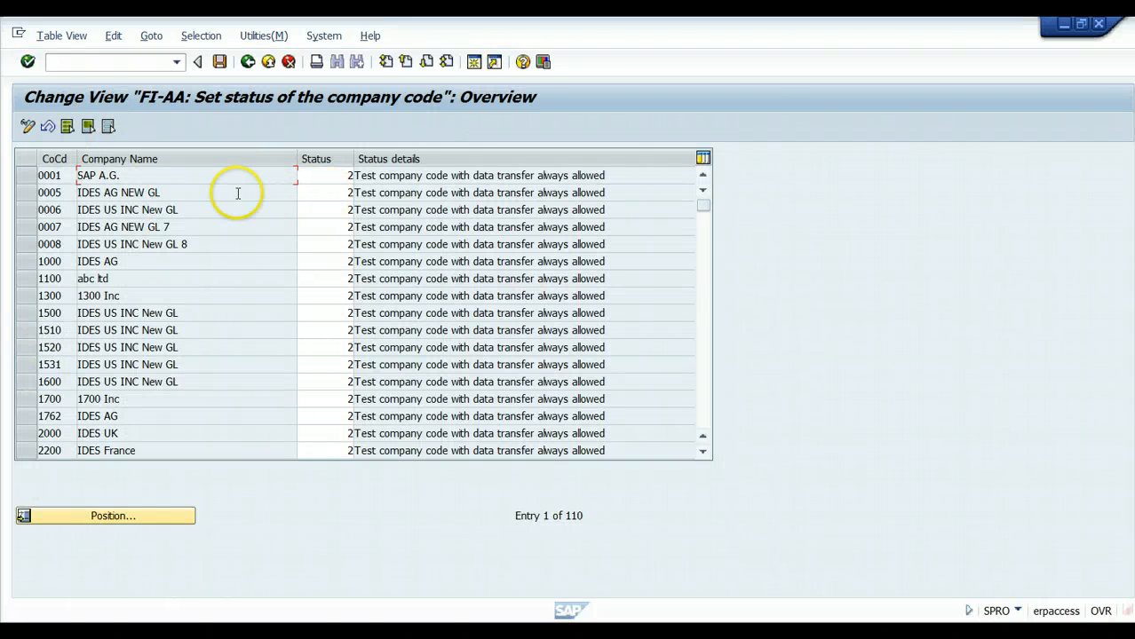
pyautogui.click(308, 177)
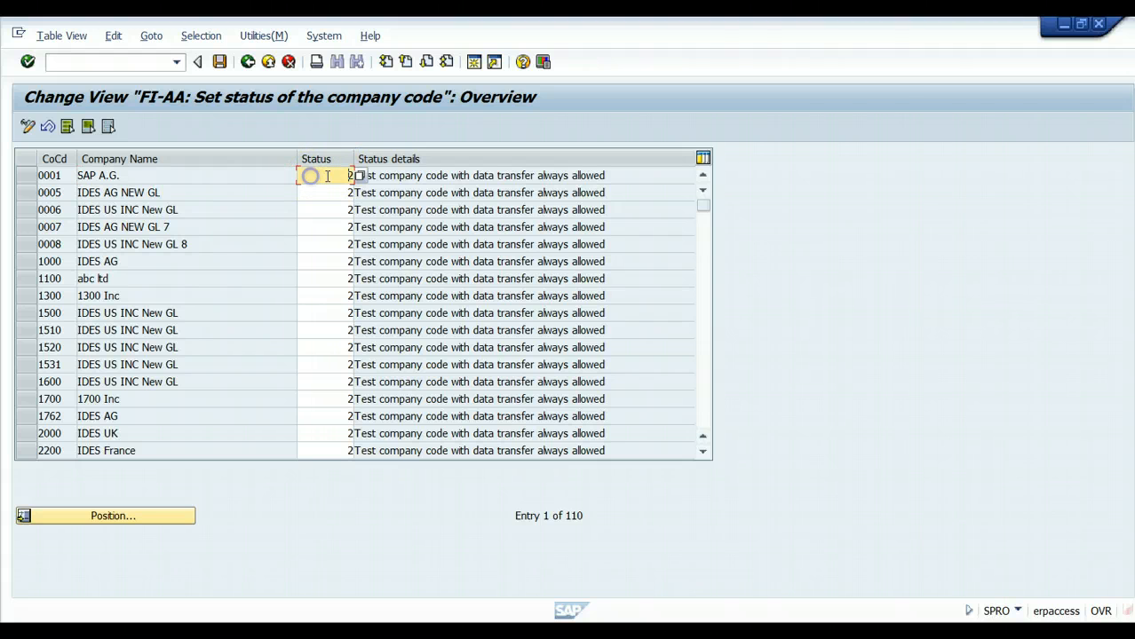
pyautogui.click(361, 180)
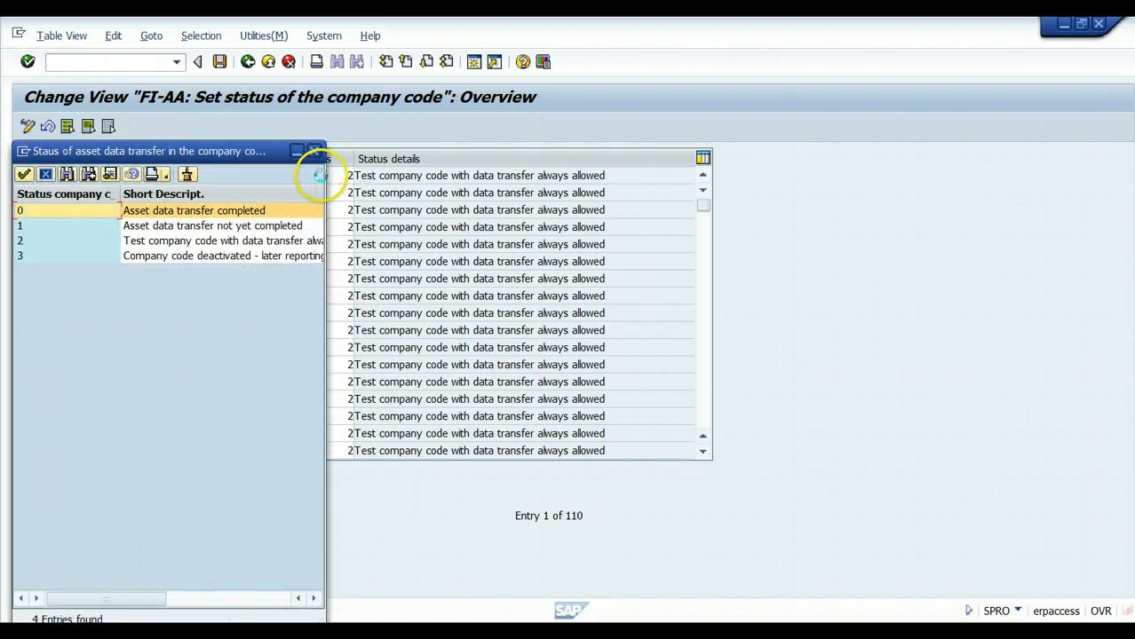
pyautogui.click(62, 213)
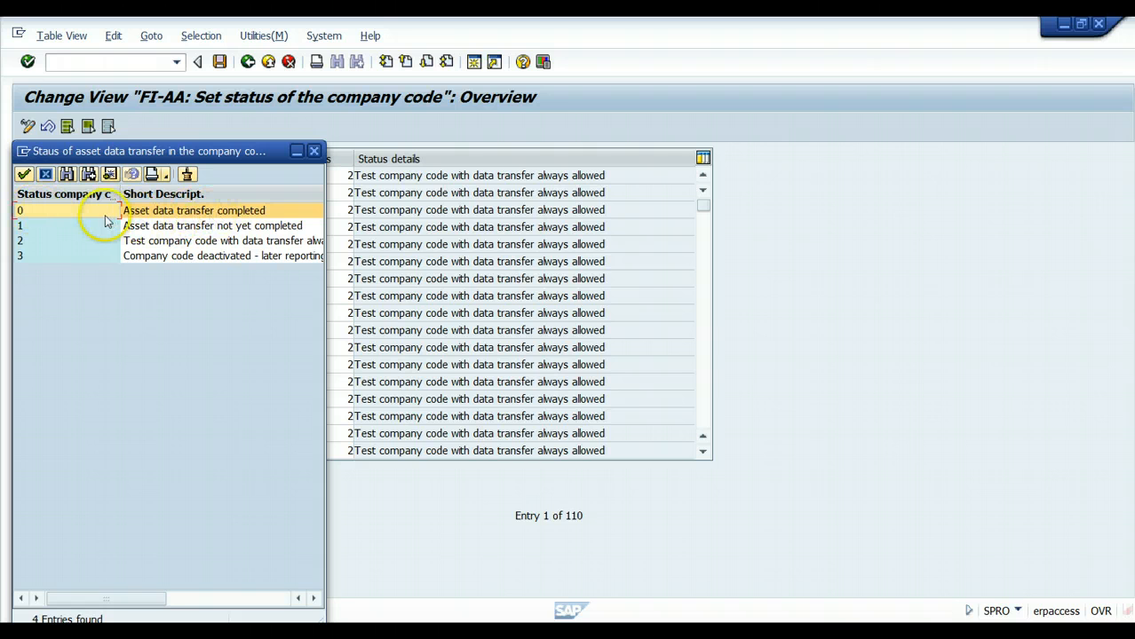
pyautogui.click(312, 152)
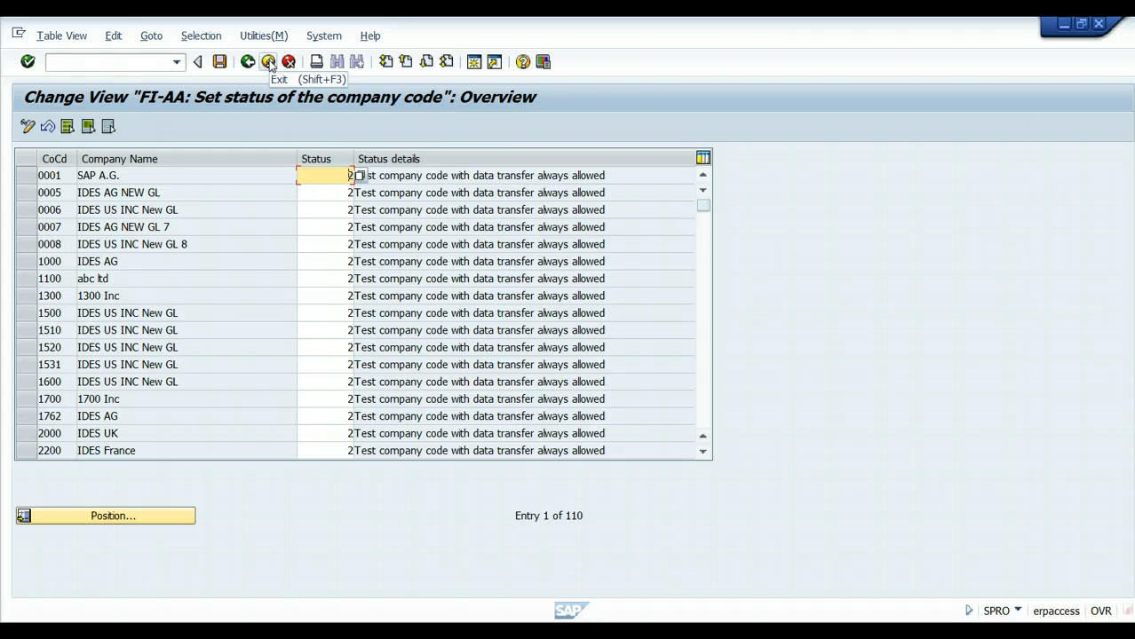
pyautogui.click(268, 62)
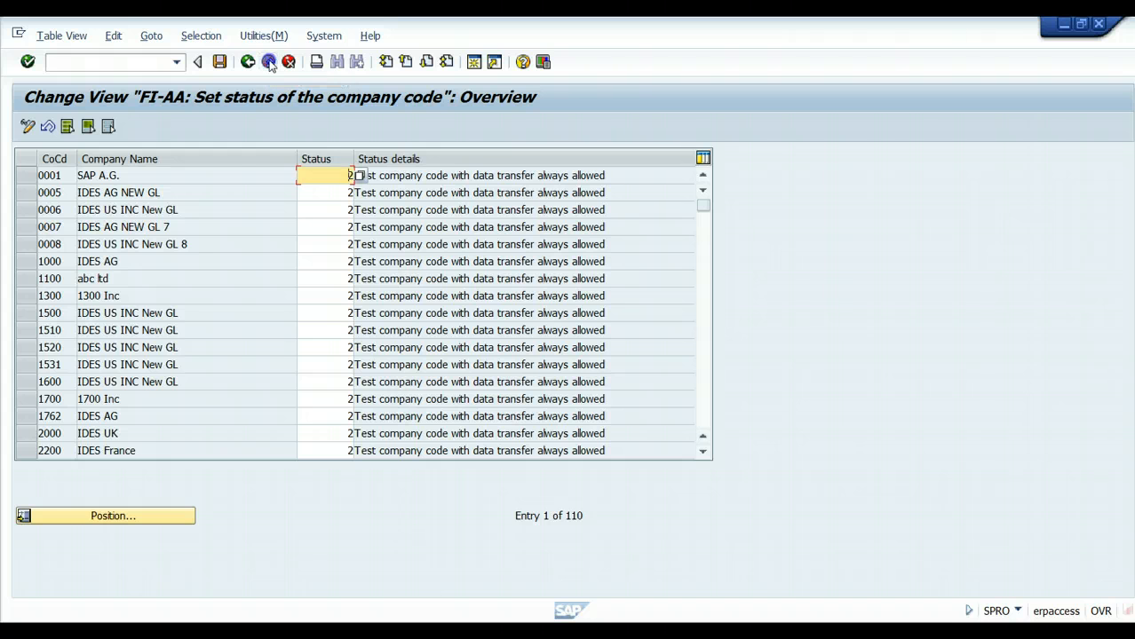